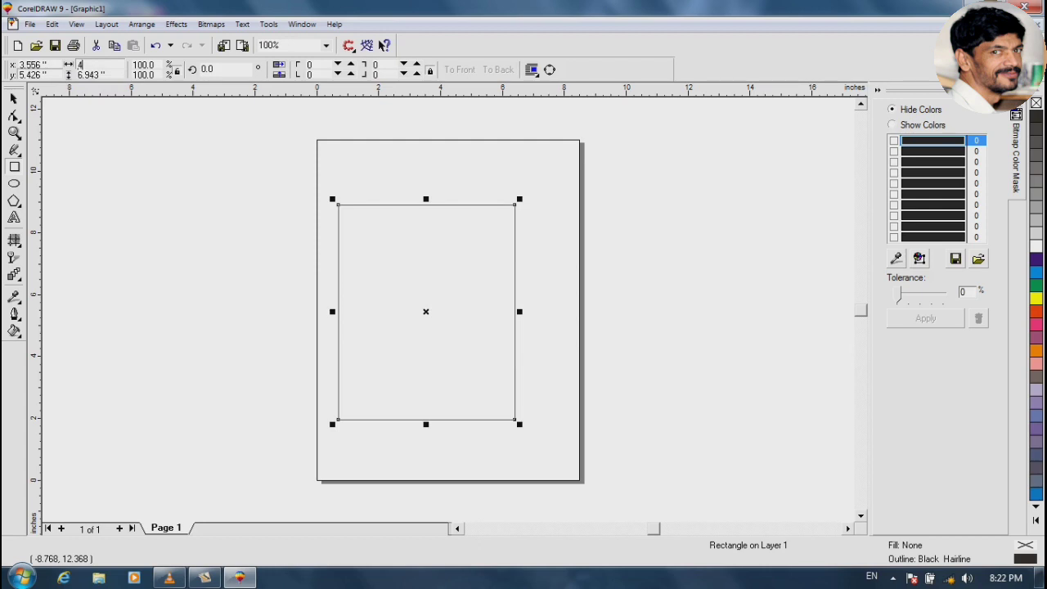
Size the rectangle to 4.2 × 6.2 inches, centre it on the page, and zoom to its top edge
key("Tab")
type("6")
key("Return")
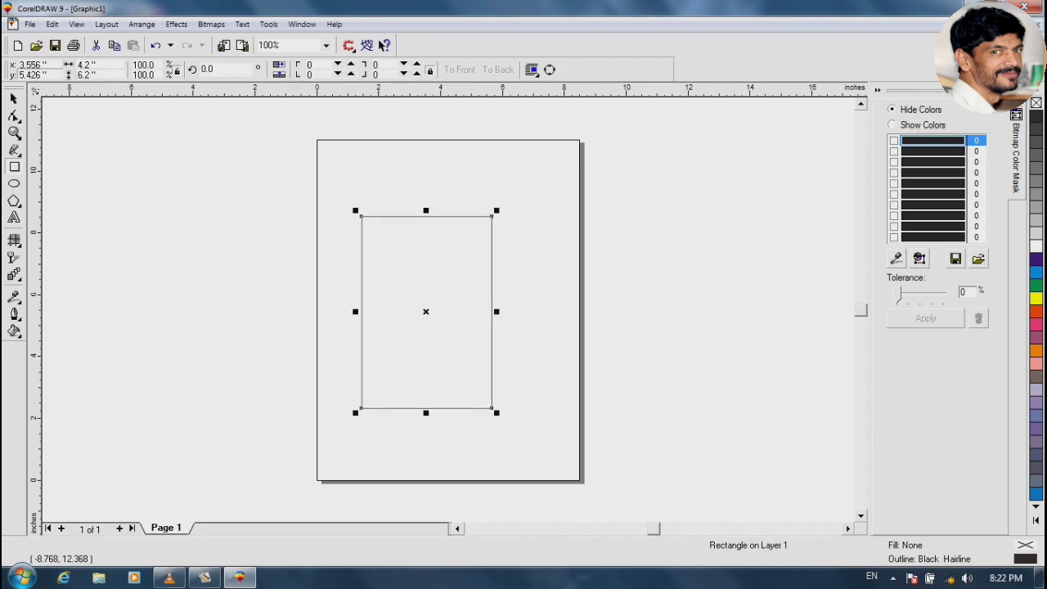
key("p")
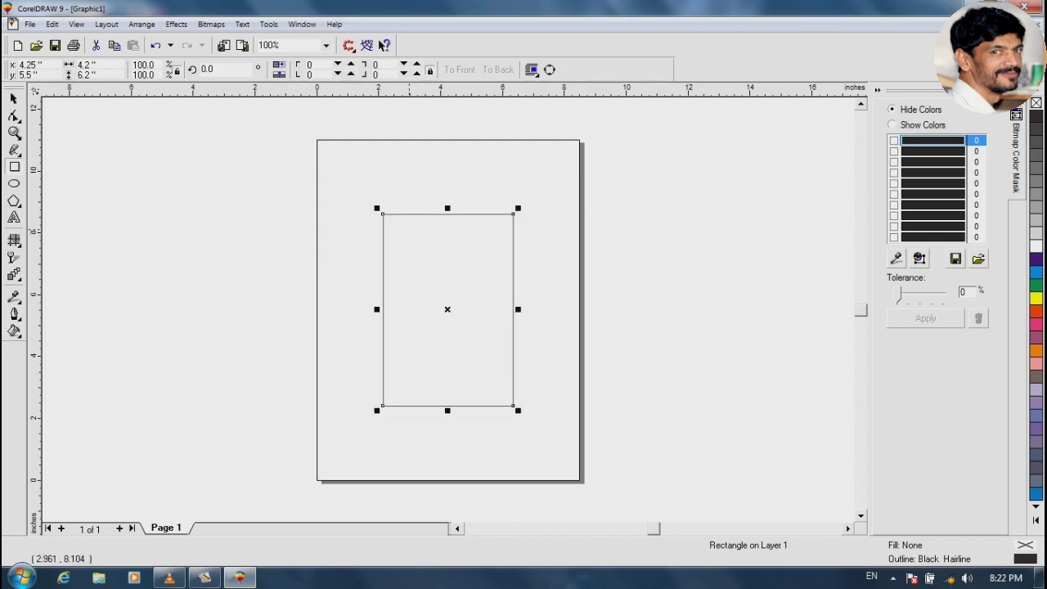
key("space")
left_click_drag(377, 209, 524, 269)
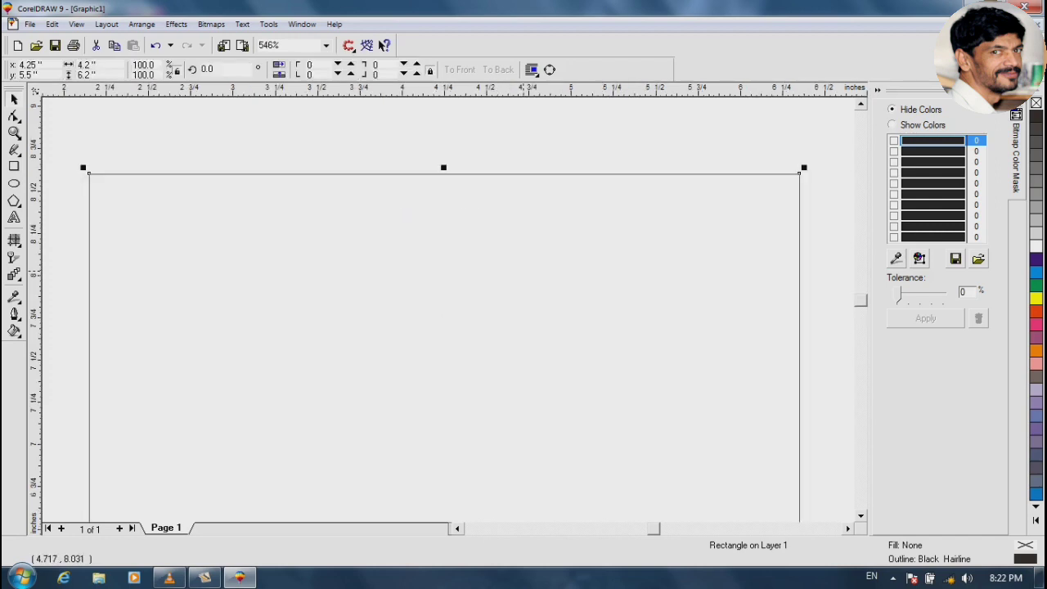
Switch to InPage and start a new document with the default page settings
key("alt+Tab")
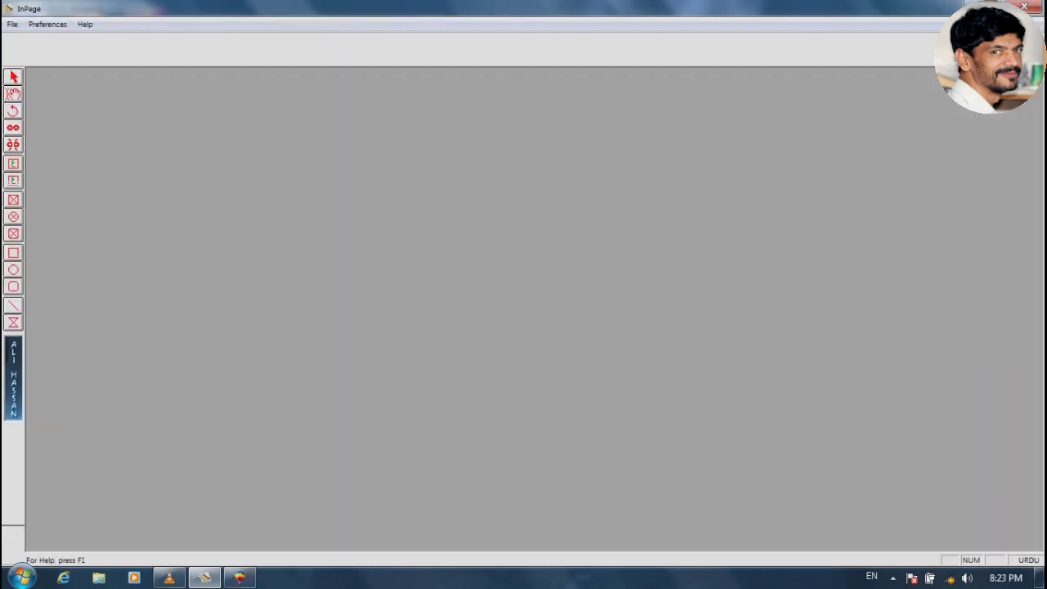
key("ctrl+n")
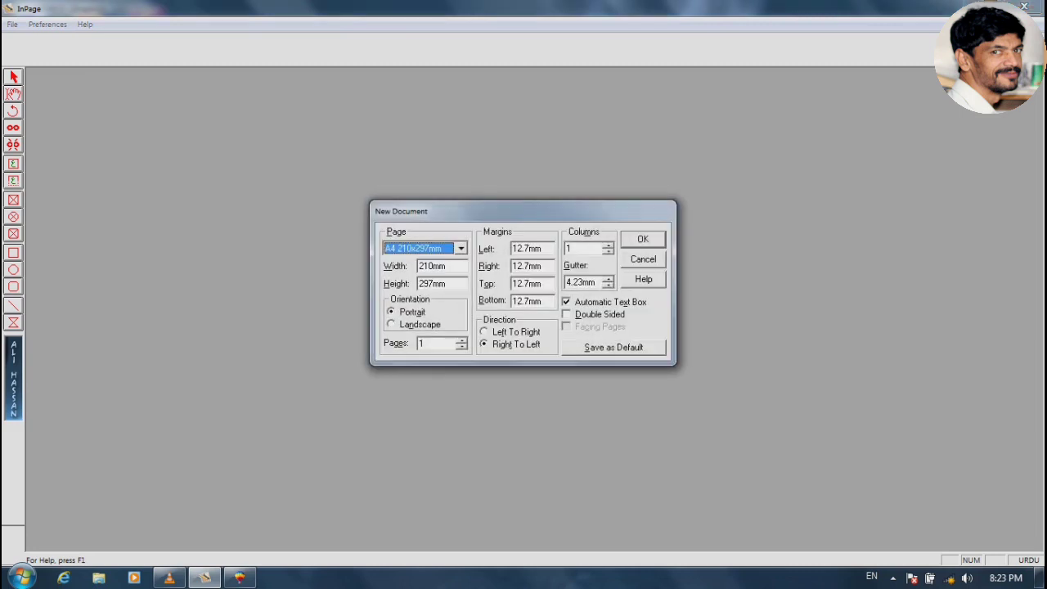
key("Return")
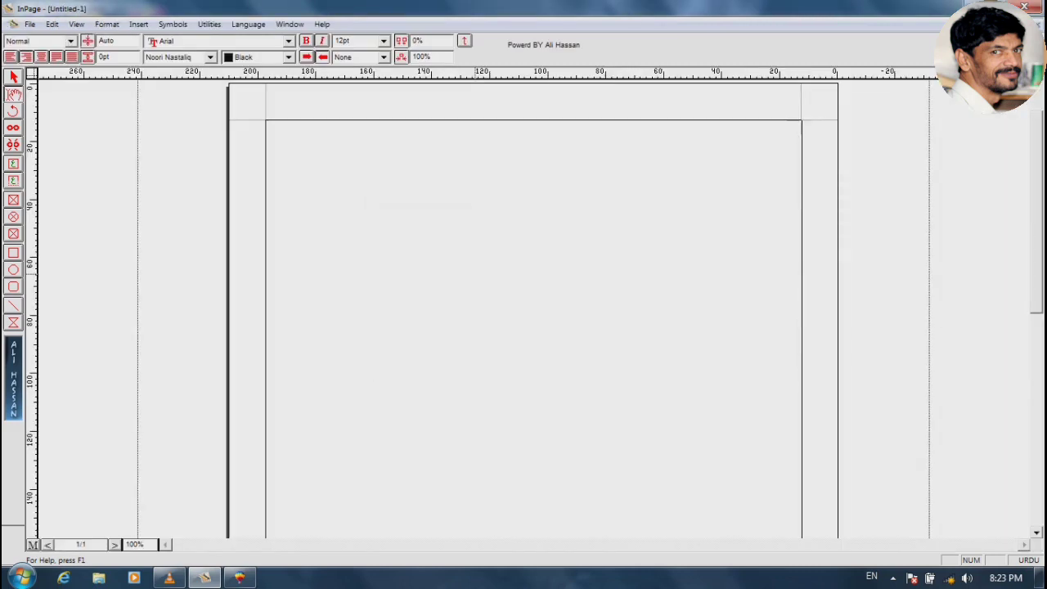
Type the Urdu title 'فوجی پرنٹنگ پریس اینڈ جنرل آرڈر سپلائرز', correcting typos, at 200% view
type("فوجی پرنٹنگ پریس")
key("BackSpace")
type("یس")
key("ctrl+2")
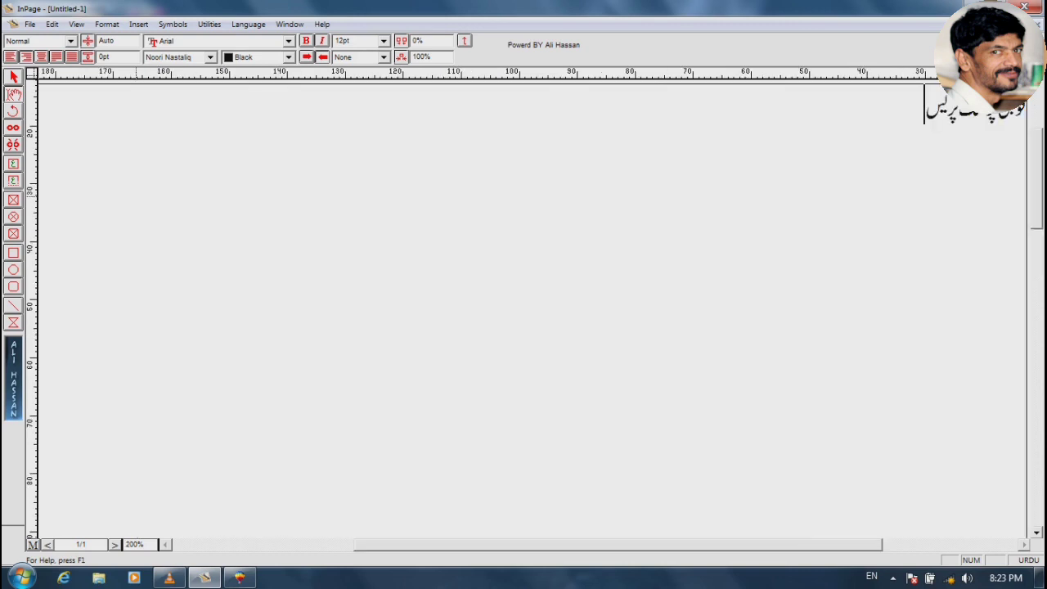
type("ای")
key("BackSpace")
key("BackSpace")
type("ا")
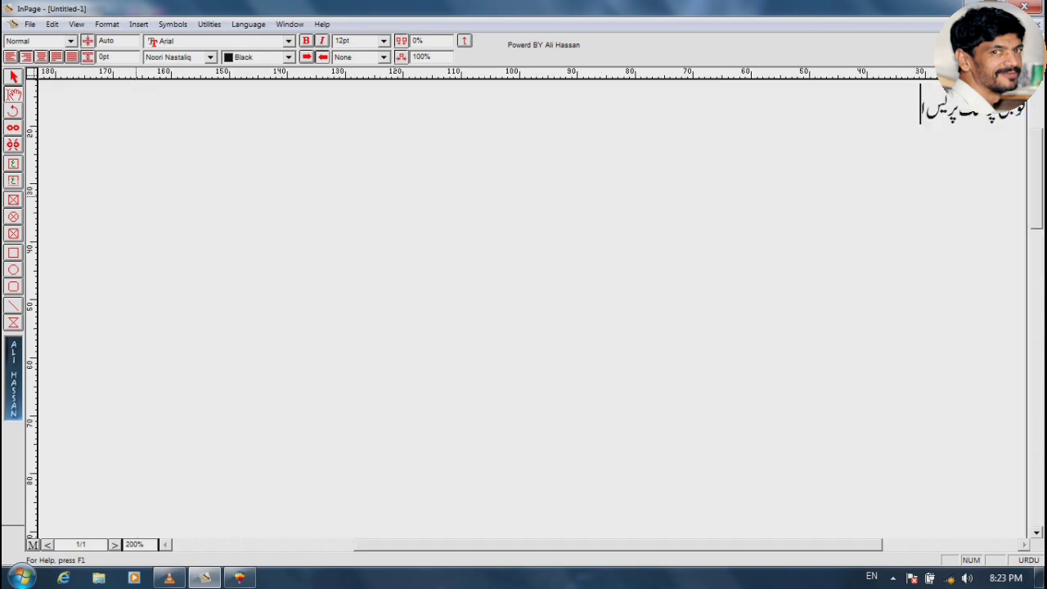
type("ینڈ جنرل آر")
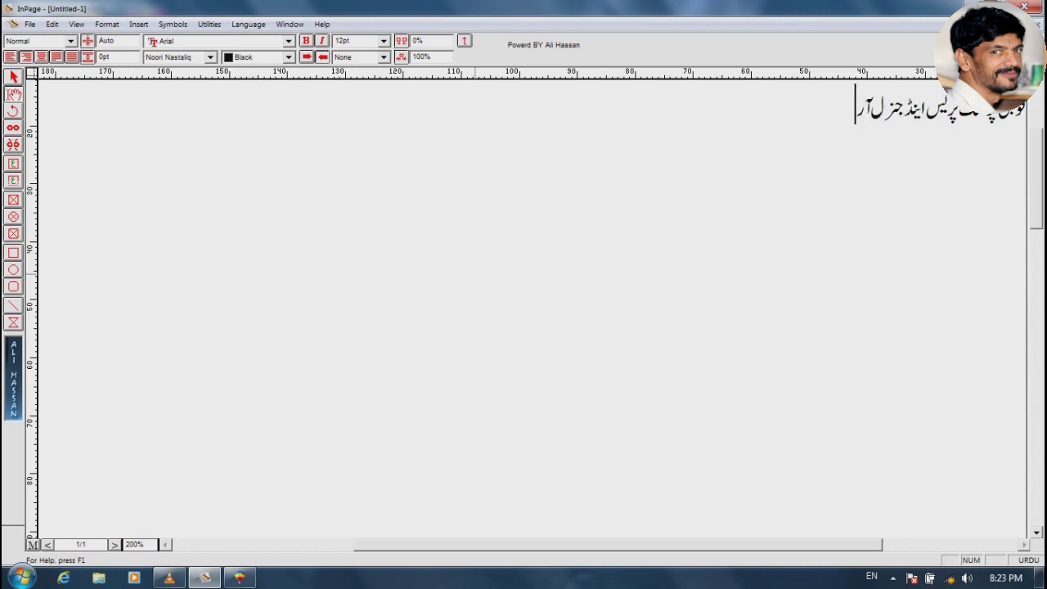
type("ڈر سپلائی")
key("BackSpace")
type("ء")
key("BackSpace")
type("رز")
Add the market address line, then a 'موبائل' line with the phone number typed in English
key("Return")
type("آ")
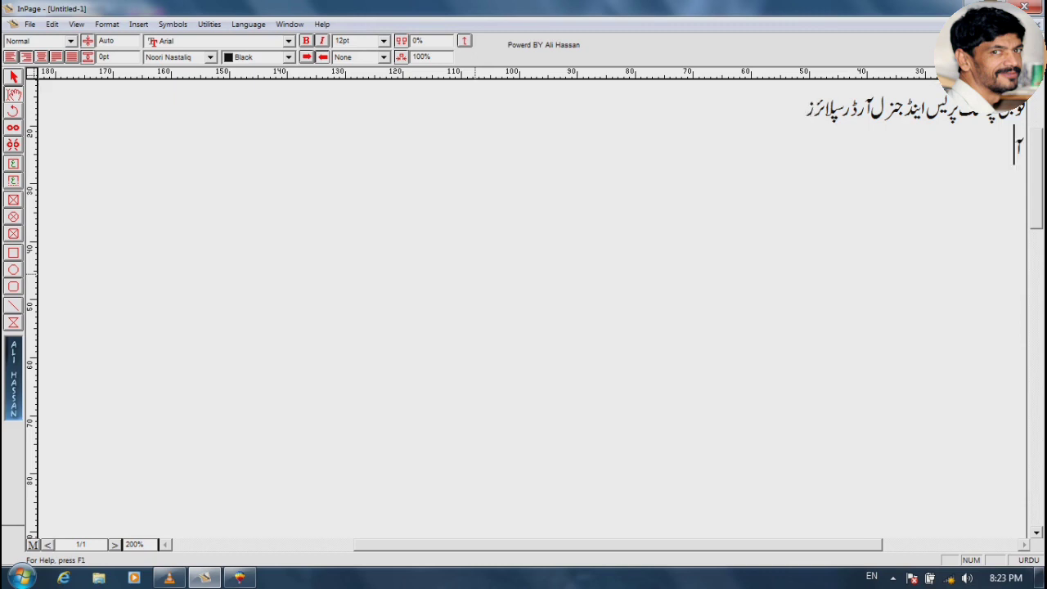
type("میر خان مارکیٹ")
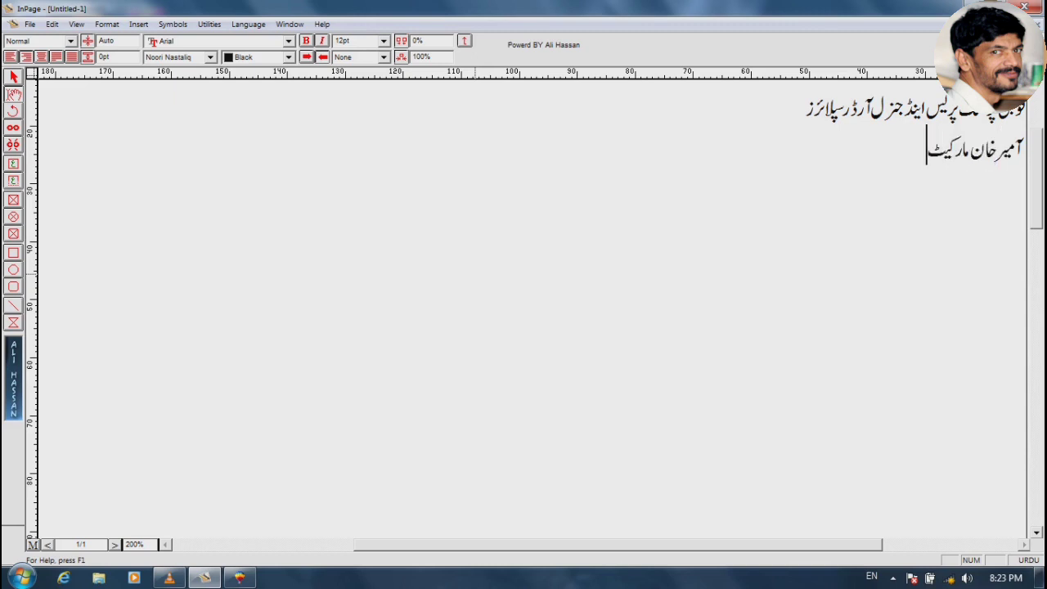
type(" مین بازارہنگو")
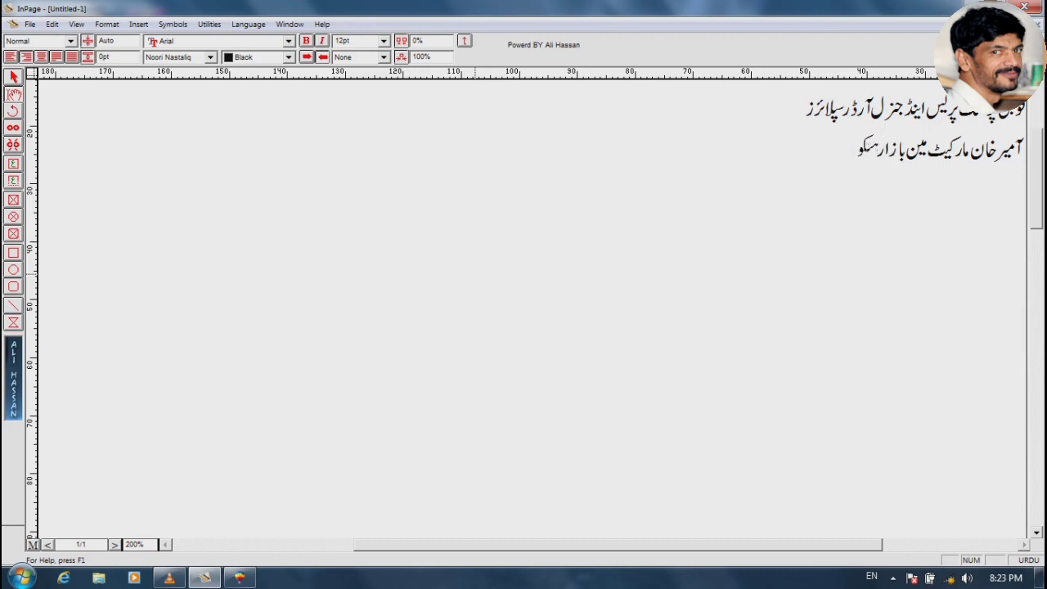
key("Return")
type("موبائل")
key("F12")
type(":")
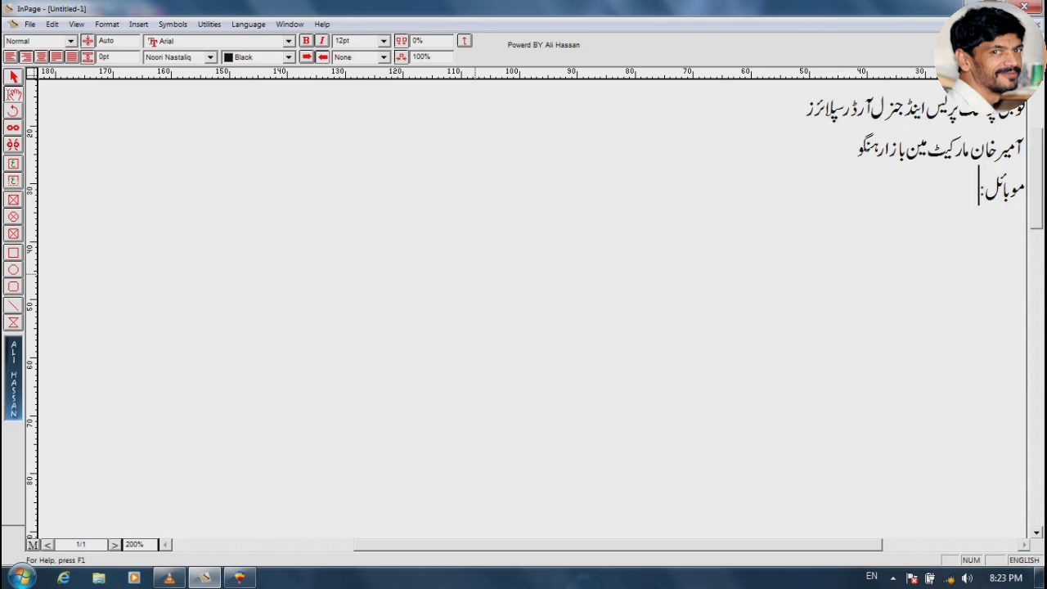
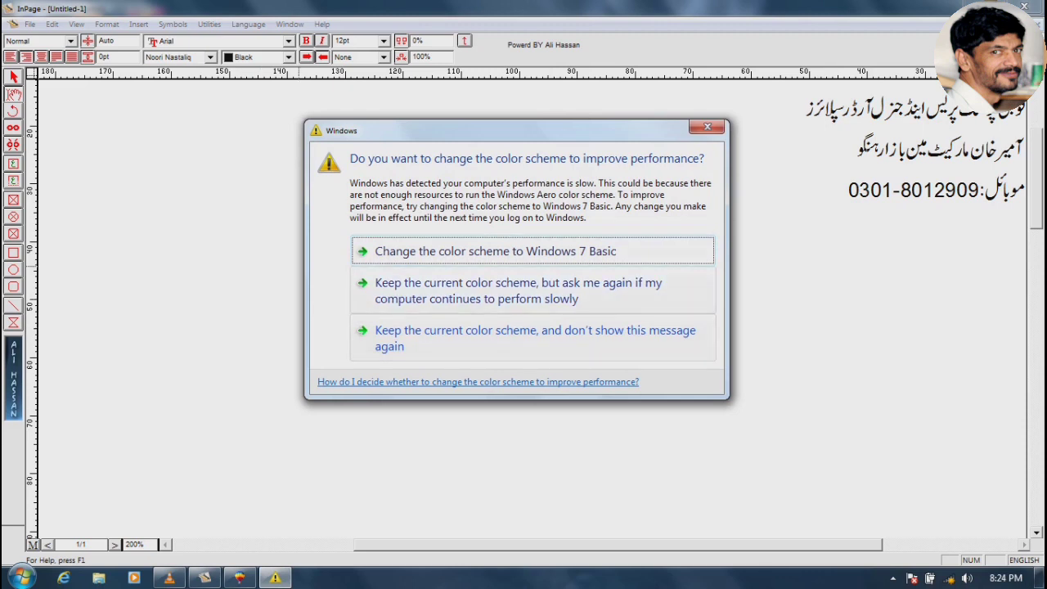
Add a 'نام تاریخ' line in Urdu below the mobile number
left_click(803, 251)
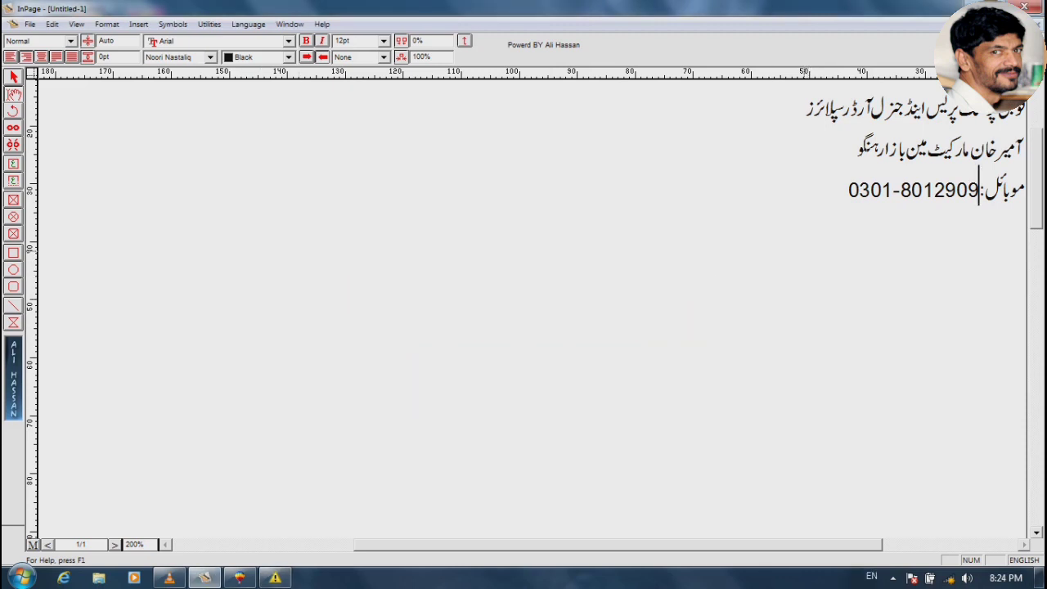
key("Return")
type("nam")
key("BackSpace")
key("BackSpace")
key("BackSpace")
key("ctrl+space")
type("nam  tar")
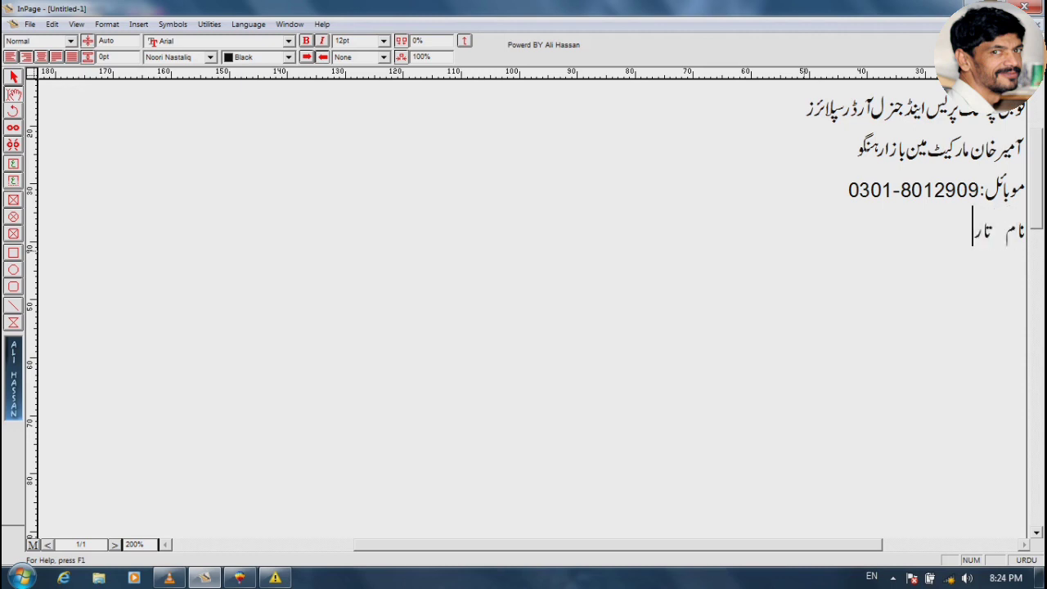
type("yK")
Add the proprietor line with the owner's name, fixing the mistyped letters
key("Return")
type("prwp")
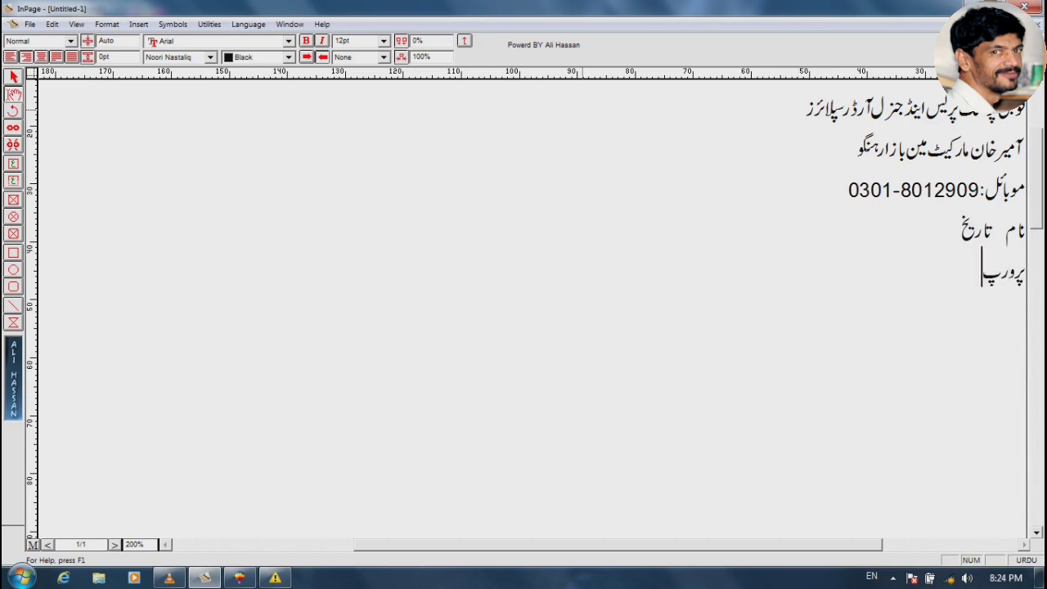
key("BackSpace")
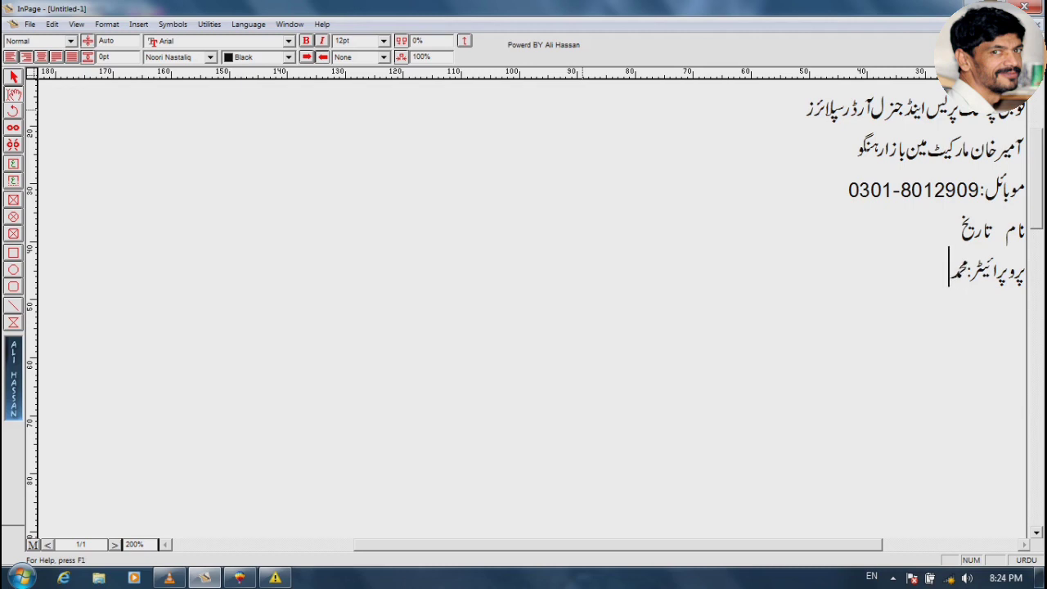
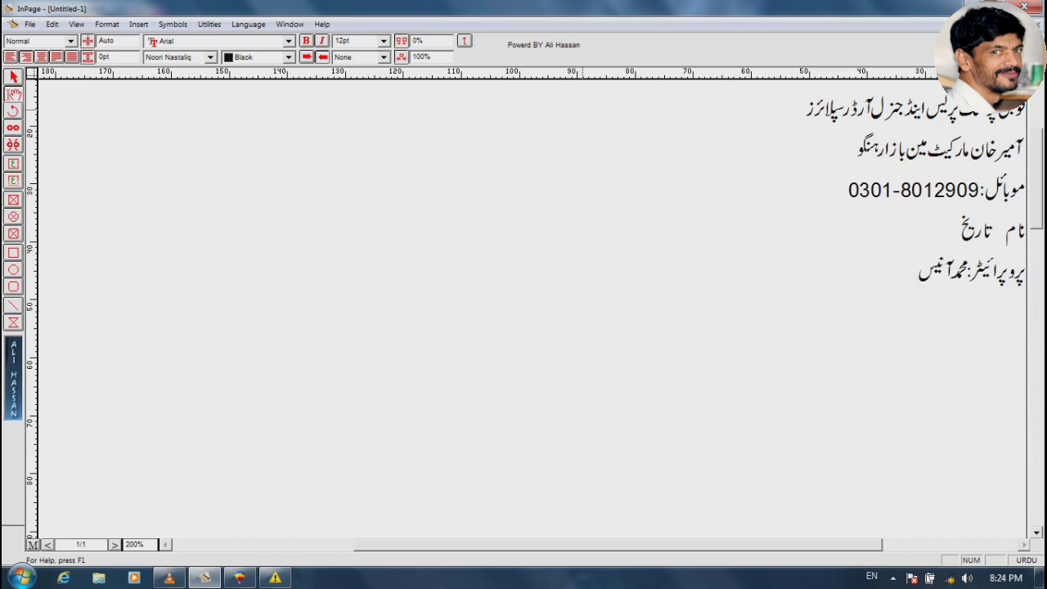
type("بنگش")
Set the market address line in the Jameel font
triple_click(886, 146)
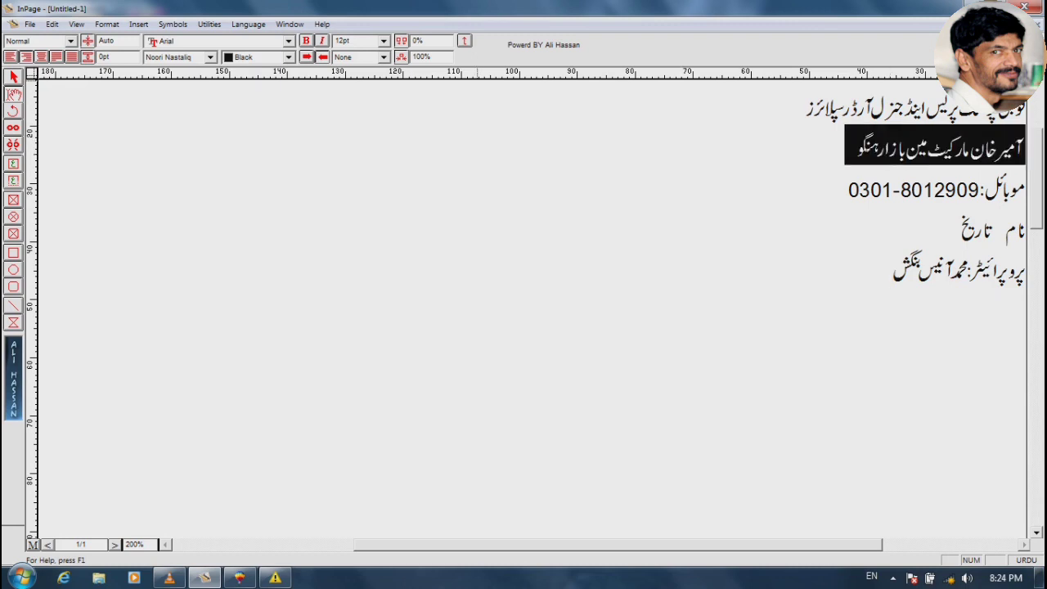
left_click(211, 57)
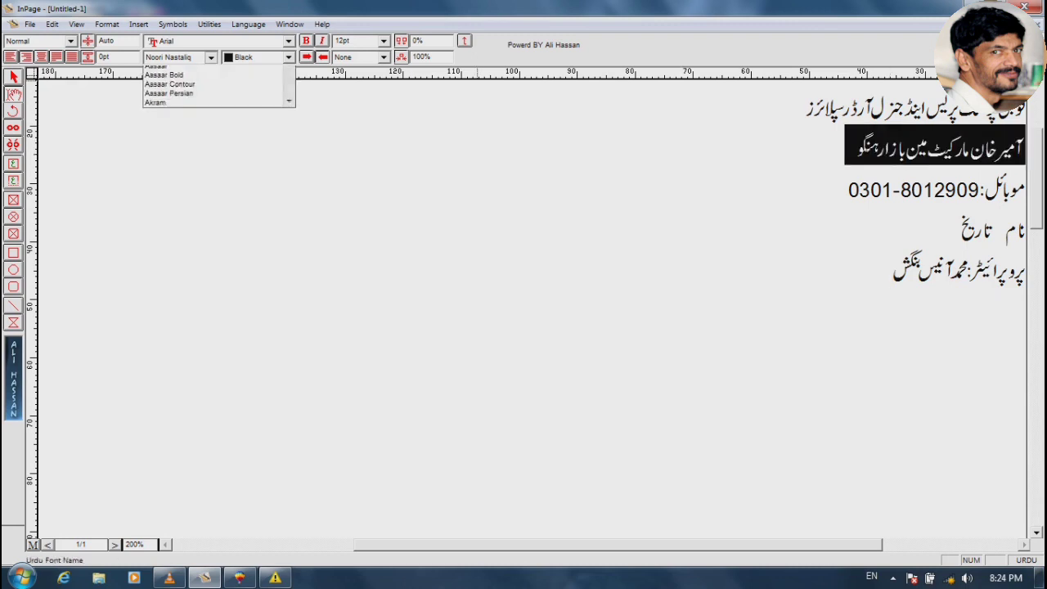
scroll(213, 107, "down", 8)
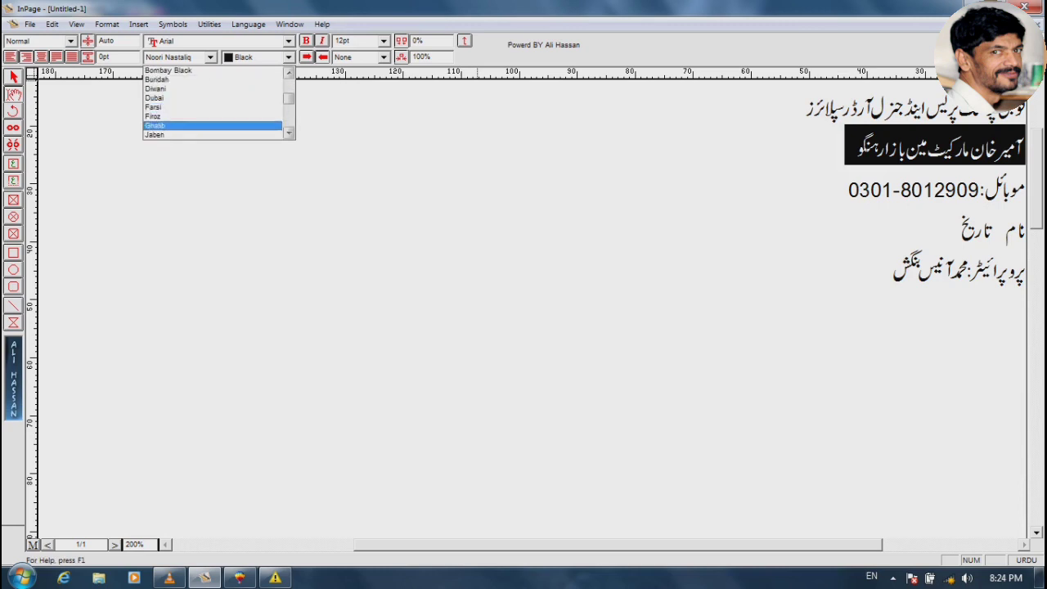
scroll(212, 103, "down", 2)
scroll(213, 122, "down", 1)
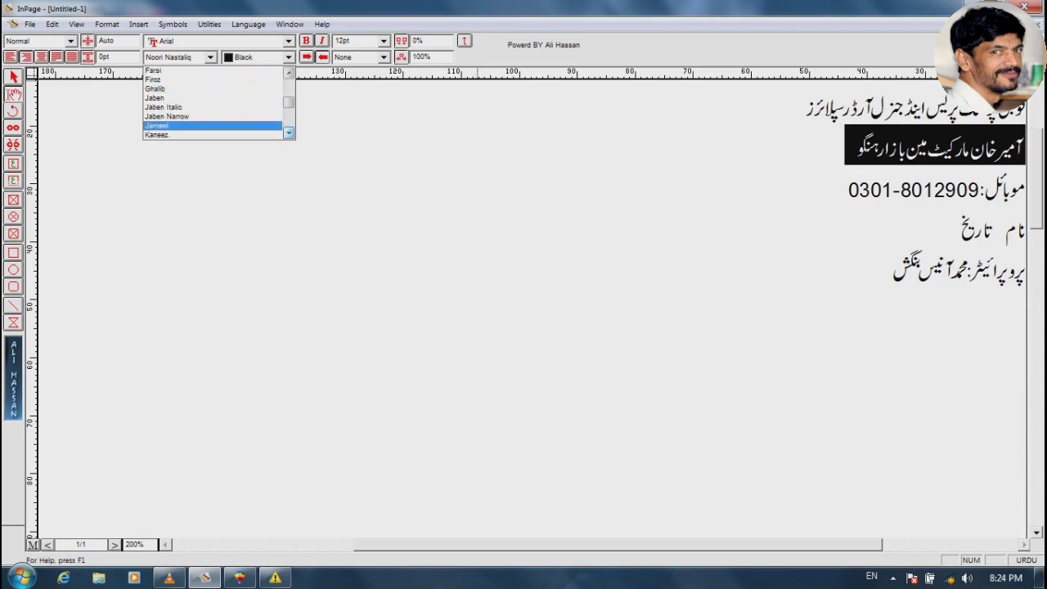
left_click(273, 126)
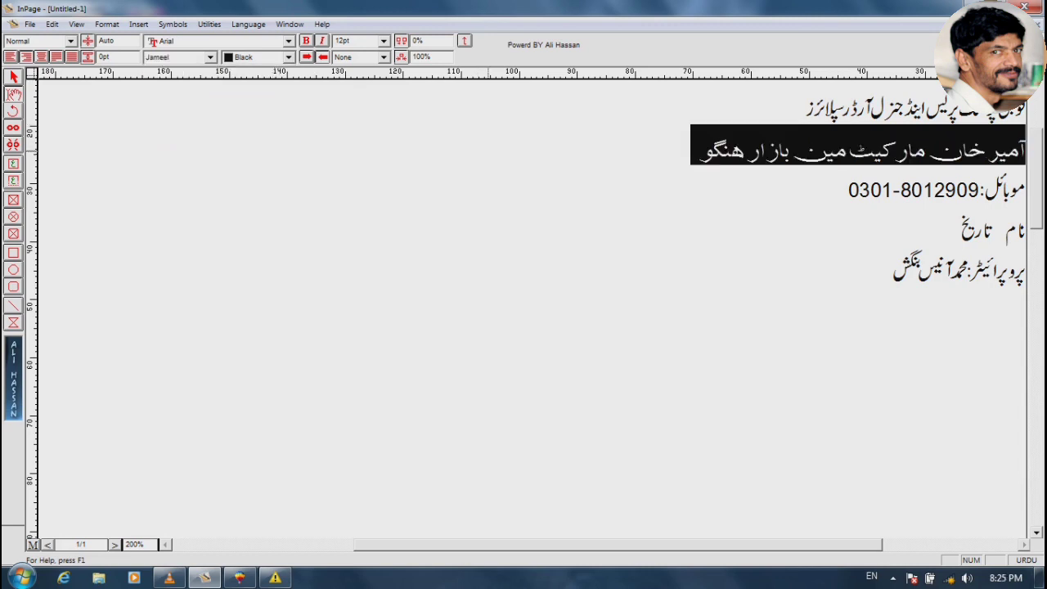
Copy the whole text block and return to CorelDRAW 9
left_click(13, 77)
right_click(489, 213)
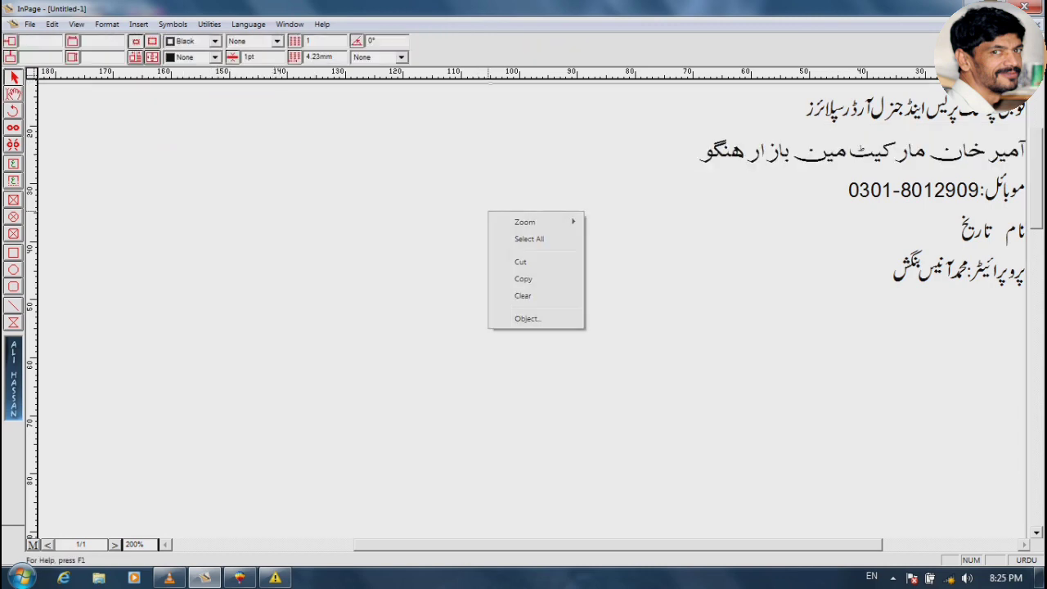
key("alt+Tab")
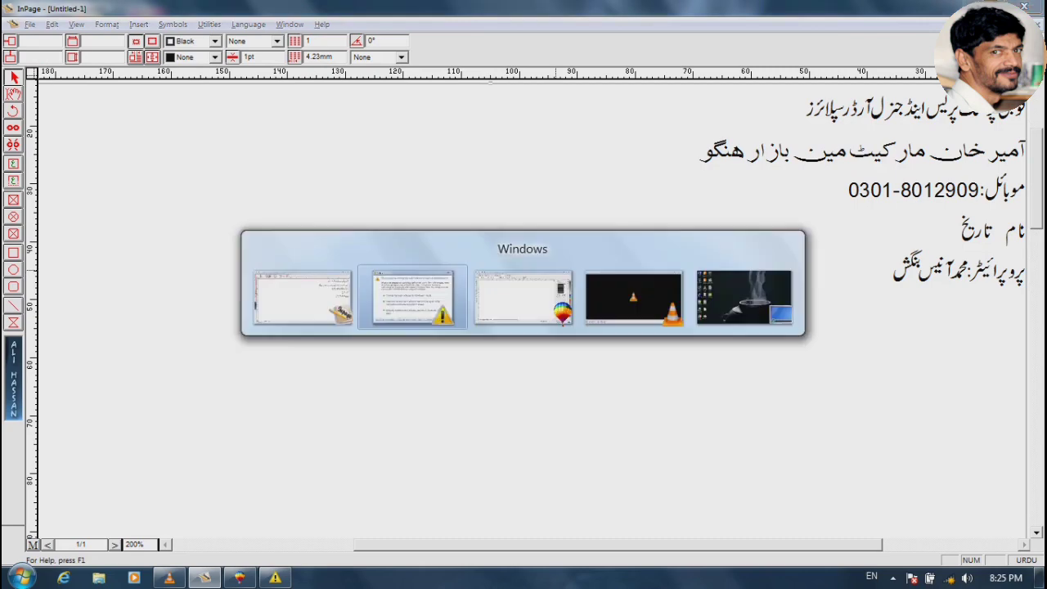
key("alt+Tab")
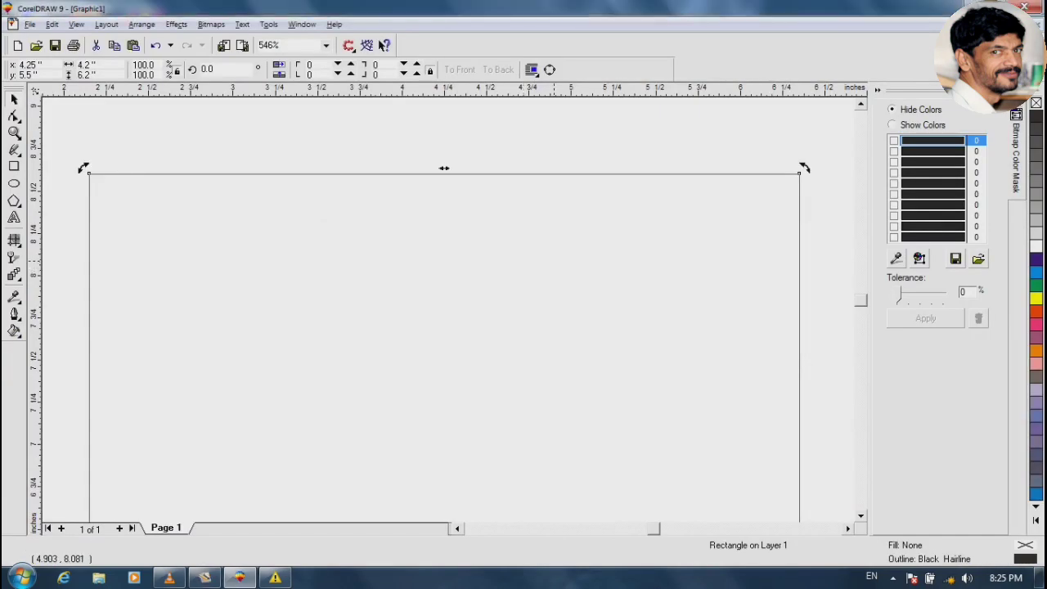
Paste the Urdu header into the drawing and scale it to 5 percent
key("ctrl+v")
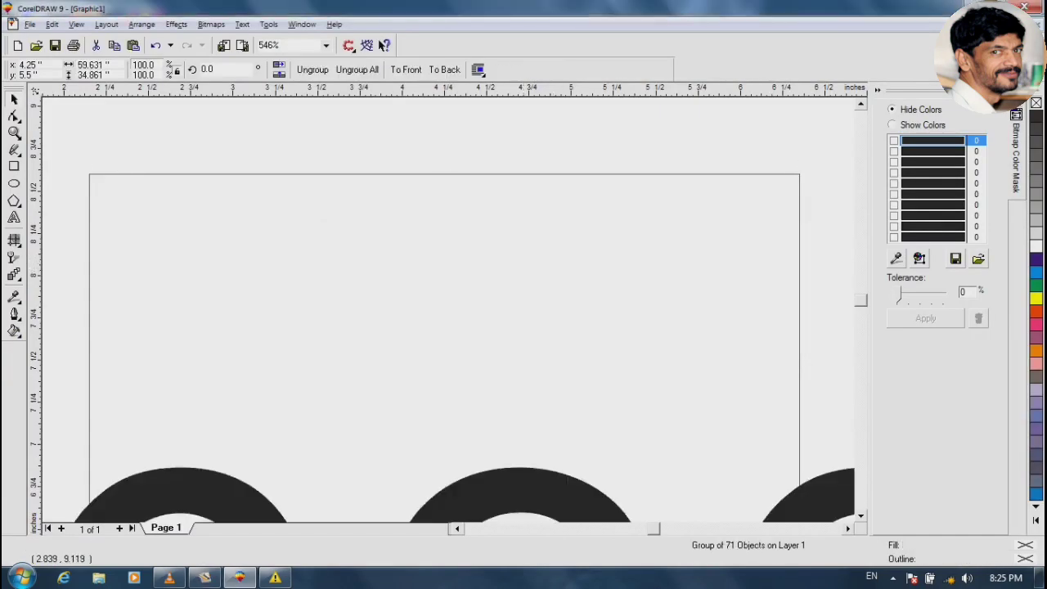
left_click(143, 64)
type("5")
key("Tab")
type("5")
key("Return")
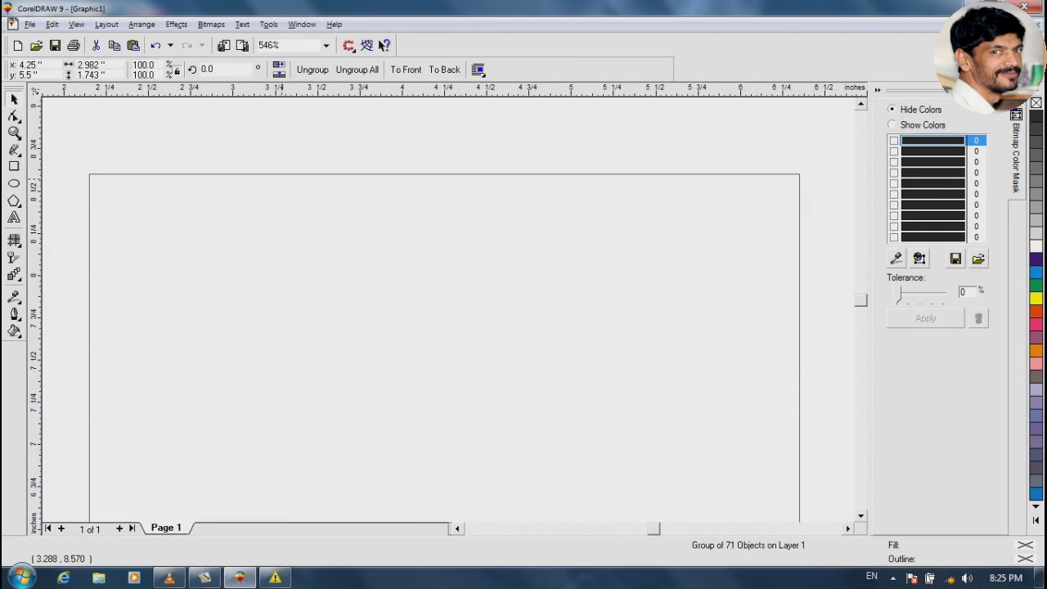
left_click(283, 177, "shift")
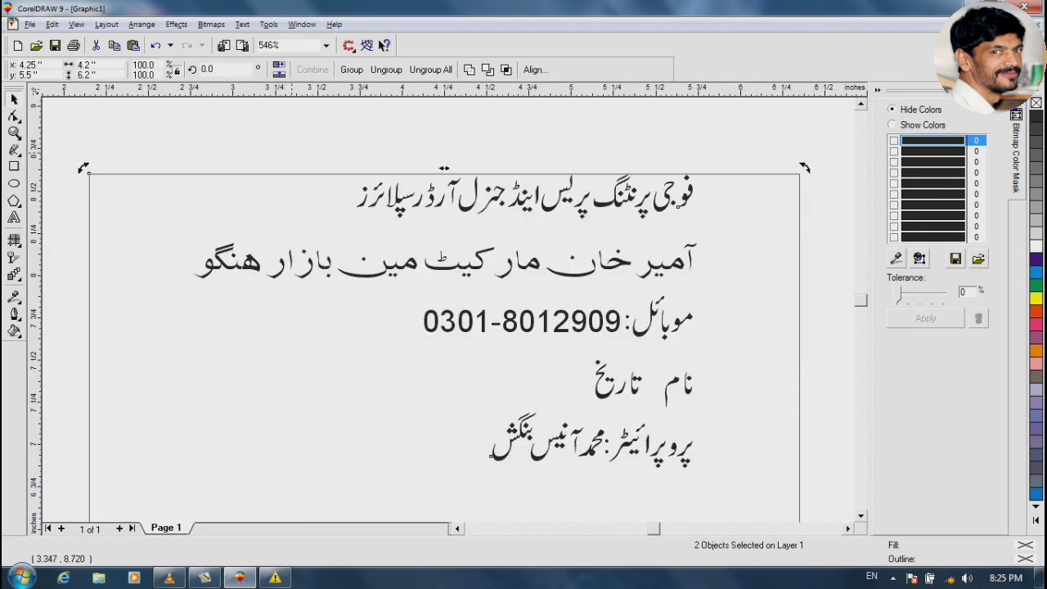
key("Escape")
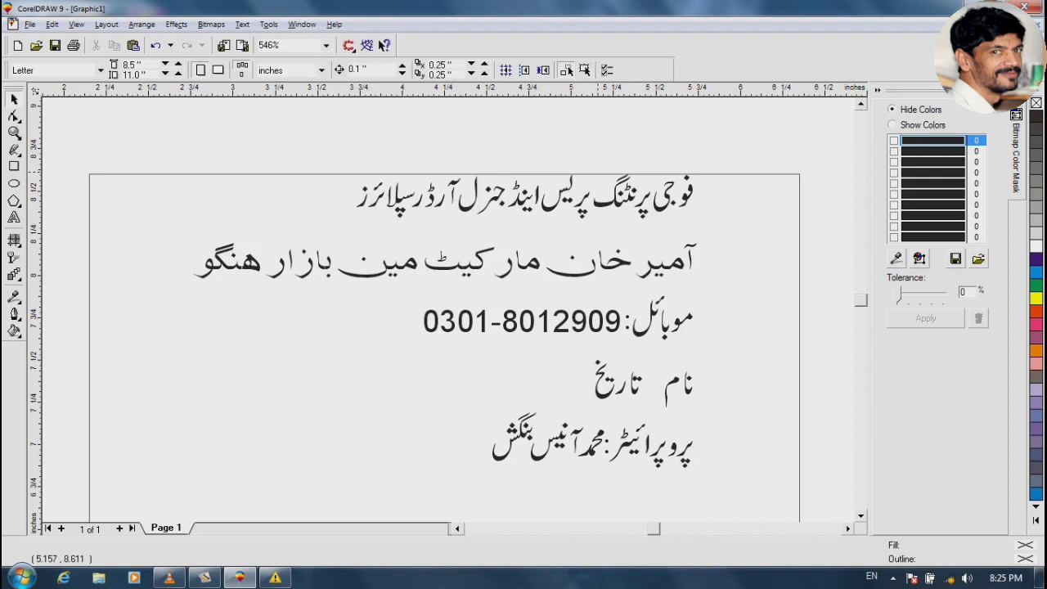
Ungroup the 71-object header and regroup the heading, address, mobile and proprietor lines separately
left_click(442, 322)
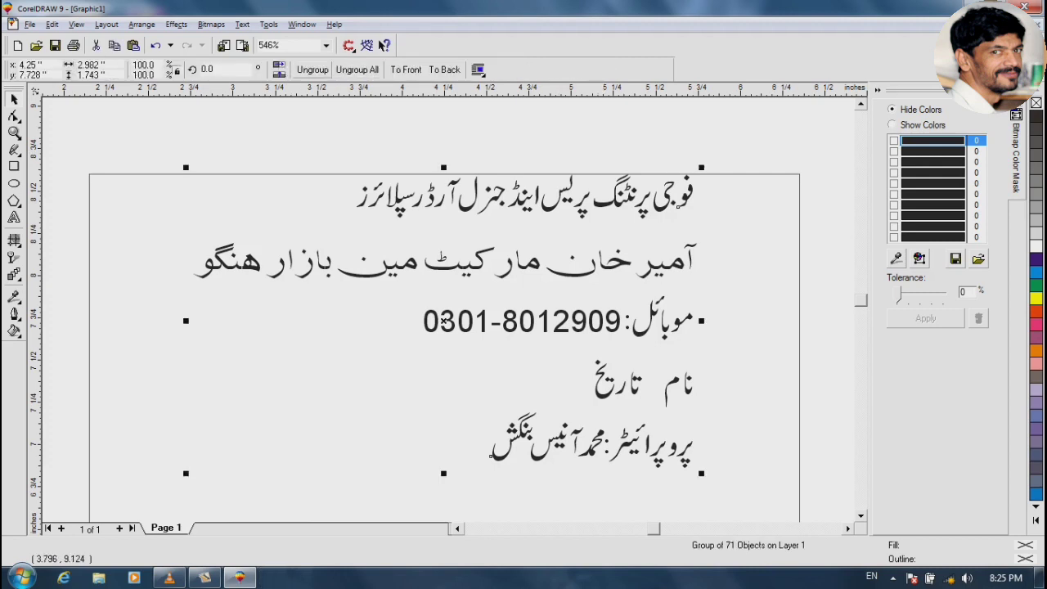
left_click(312, 69)
left_click(320, 128)
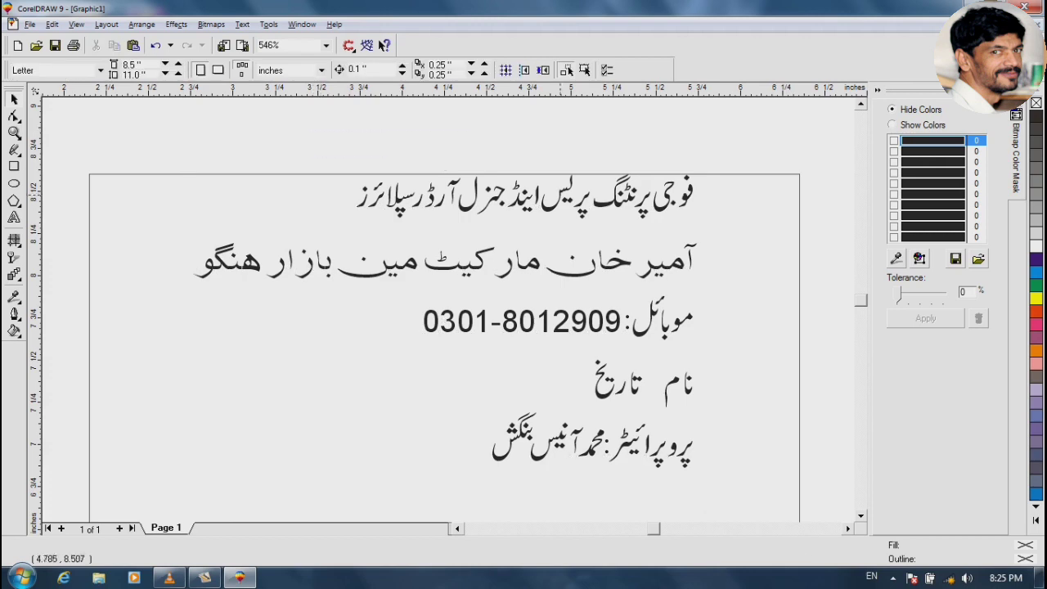
left_click_drag(314, 132, 188, 288)
key("ctrl+g")
left_click(726, 216)
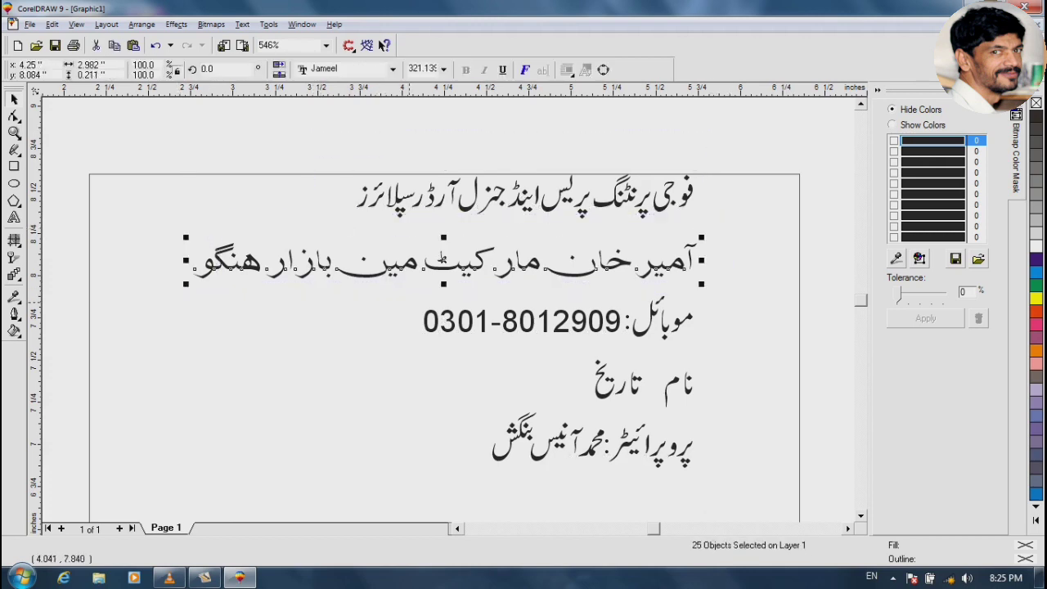
key("ctrl+g")
left_click_drag(408, 286, 714, 352)
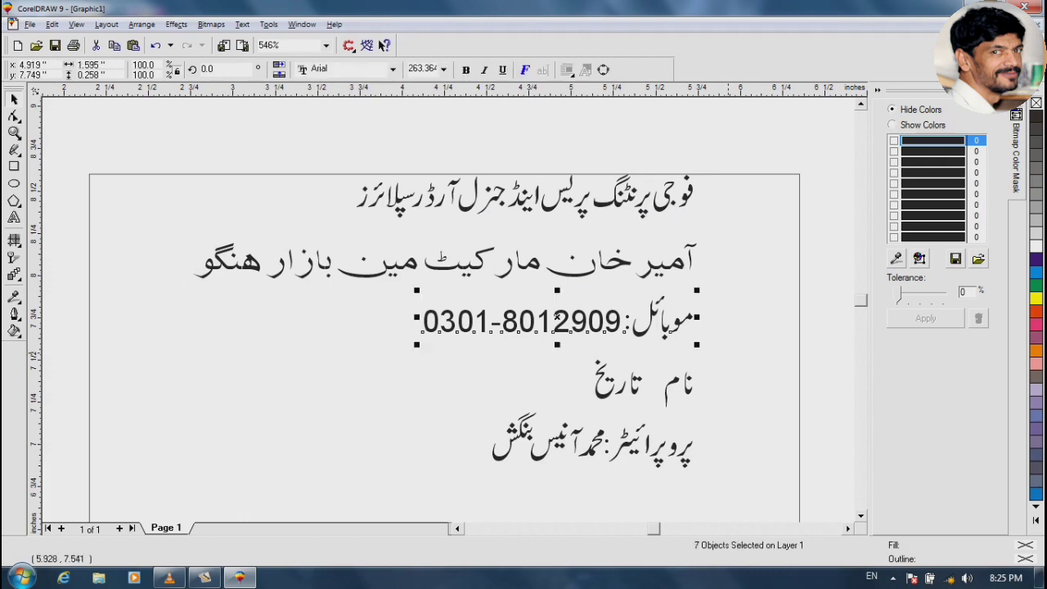
key("ctrl+g")
left_click_drag(490, 408, 766, 504)
key("ctrl+g")
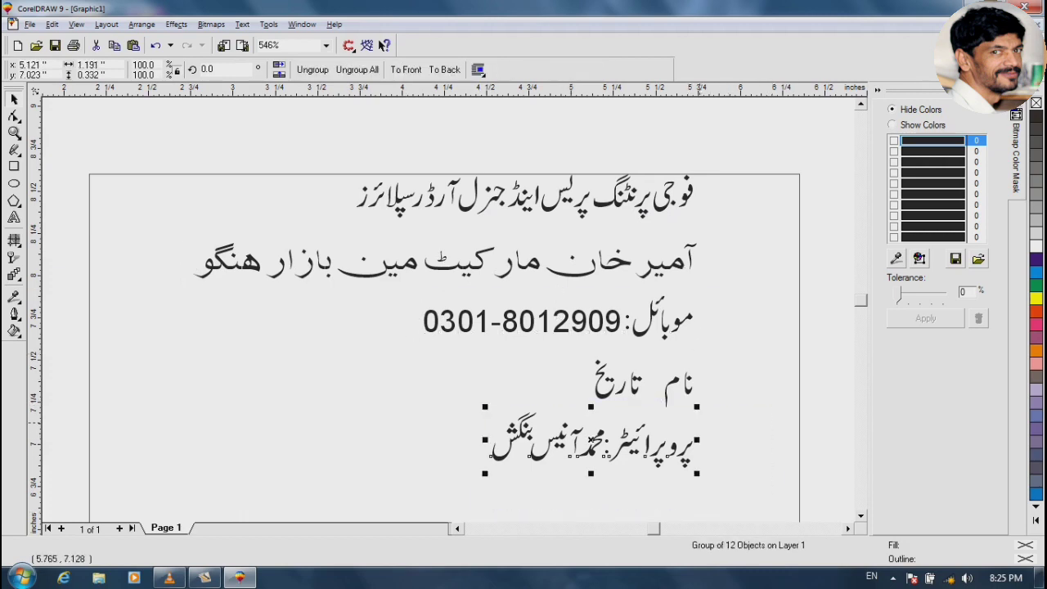
Zoom into the name and date line and move the loose letter م beside نا
key("F2")
key("F1")
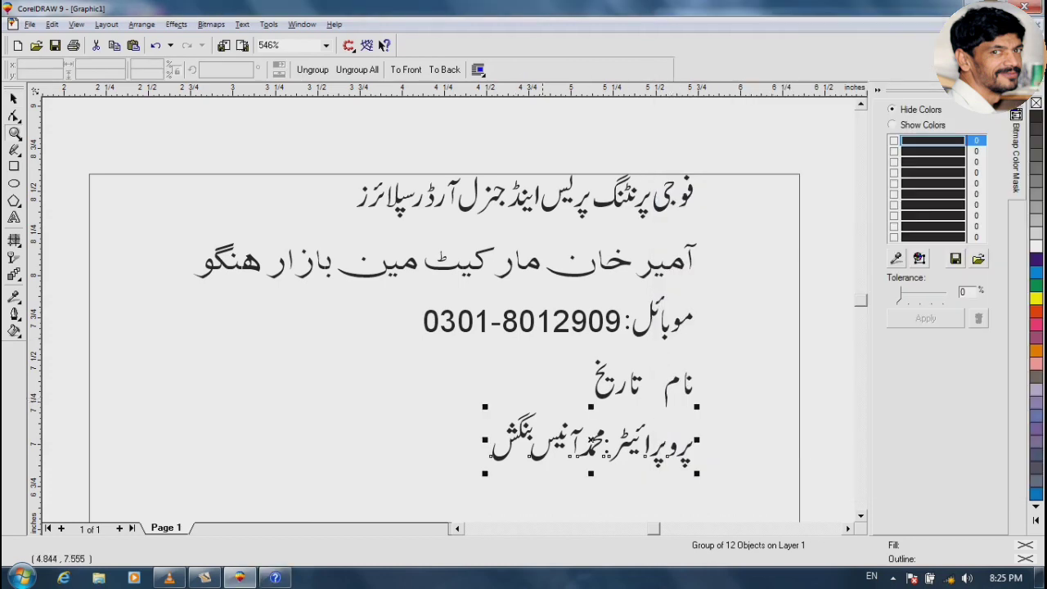
left_click_drag(544, 351, 706, 415)
left_click_drag(653, 296, 711, 245)
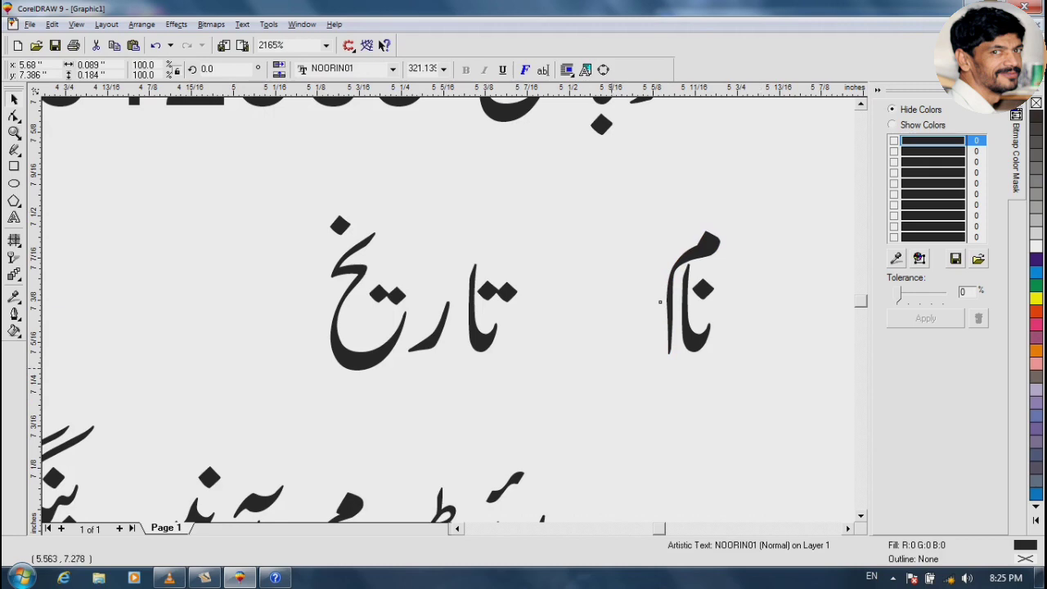
Group the pieces of نام and of تاریخ into two separate groups
left_click_drag(761, 213, 617, 386)
key("ctrl+g")
left_click_drag(293, 190, 540, 397)
key("F3")
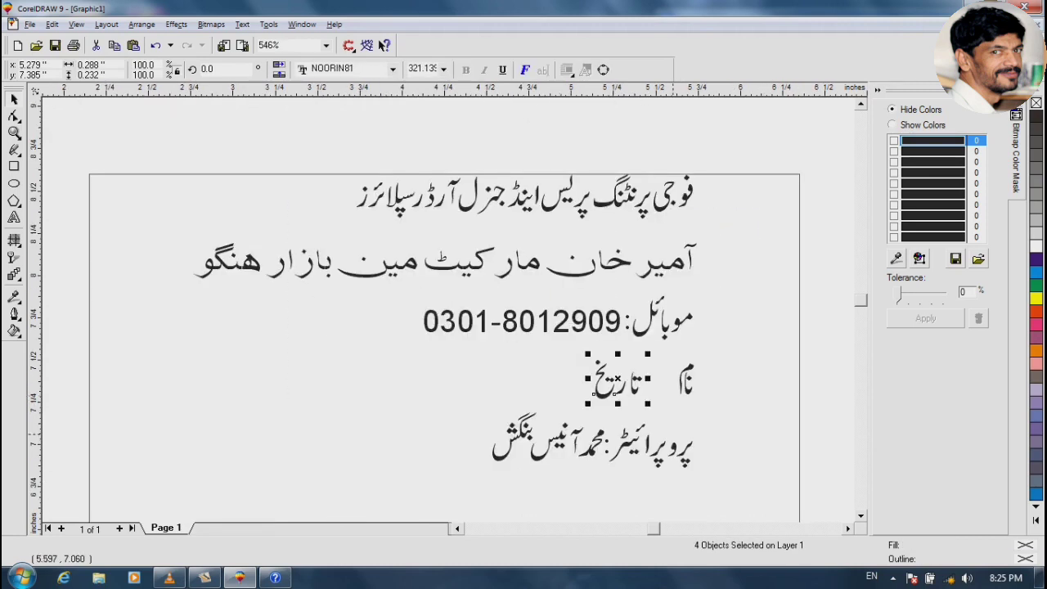
key("ctrl+g")
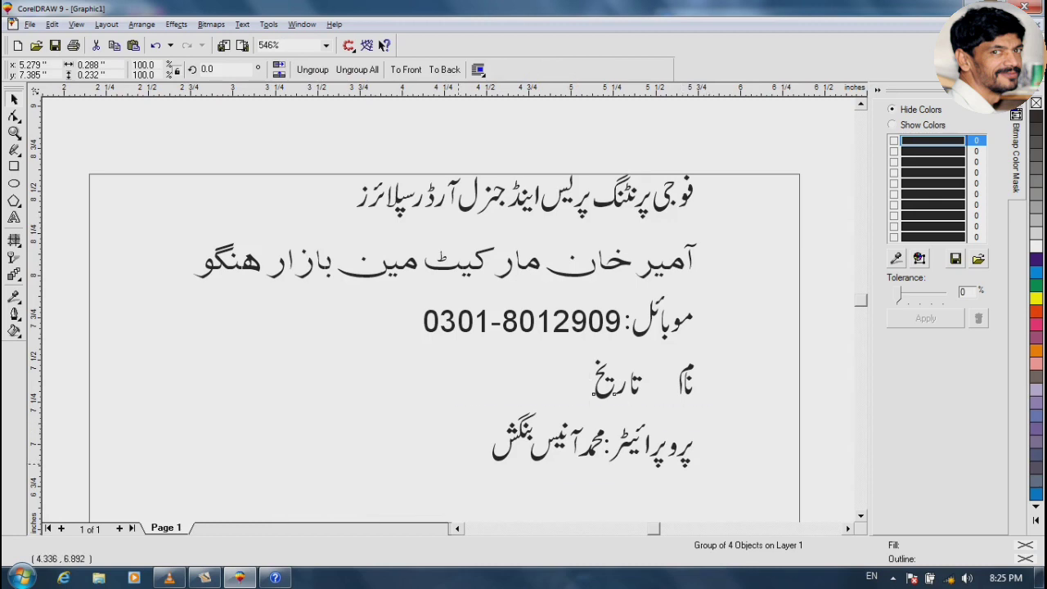
Convert the heading to curves, enlarge it past 166.5%, and centre it on the page
left_click(591, 441)
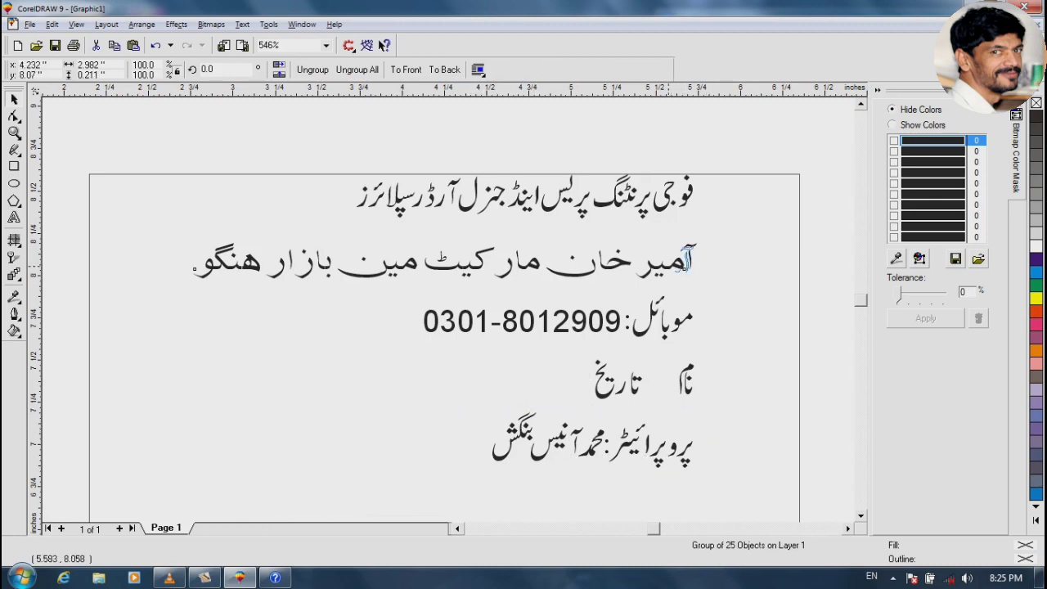
left_click_drag(675, 261, 442, 473)
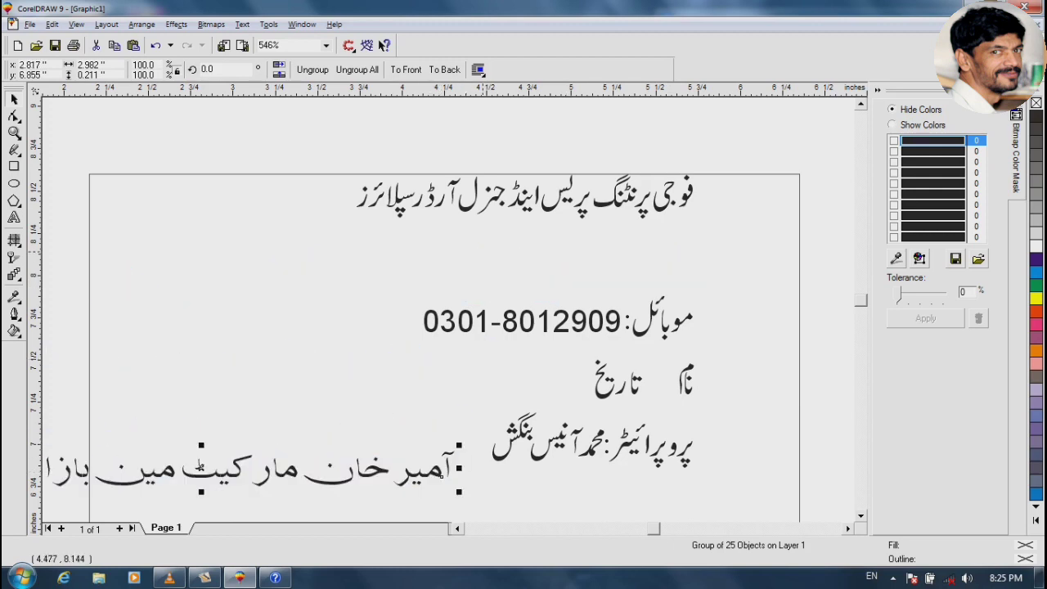
left_click(468, 201)
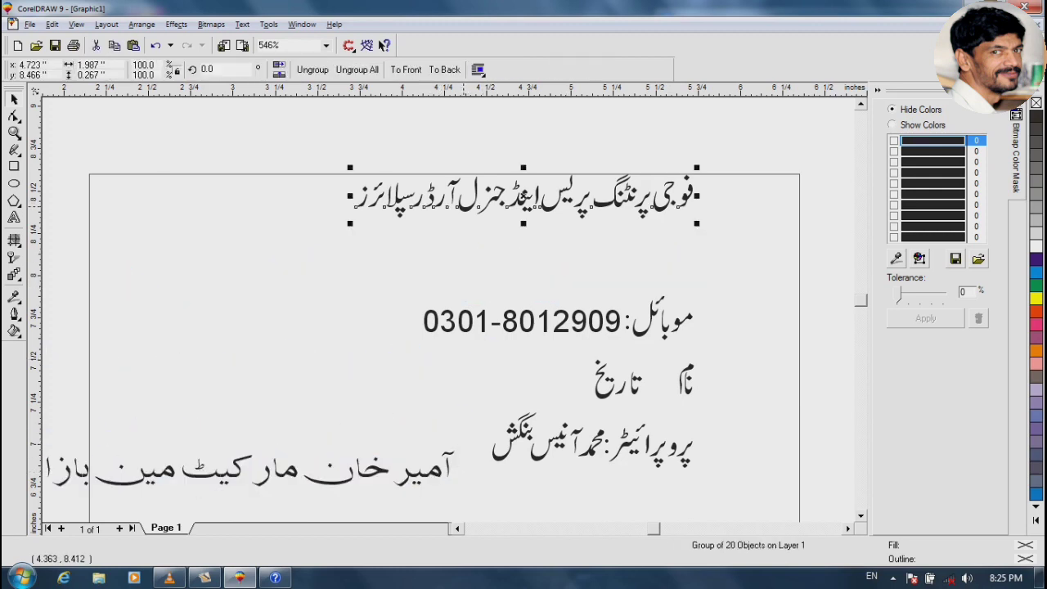
key("ctrl+q")
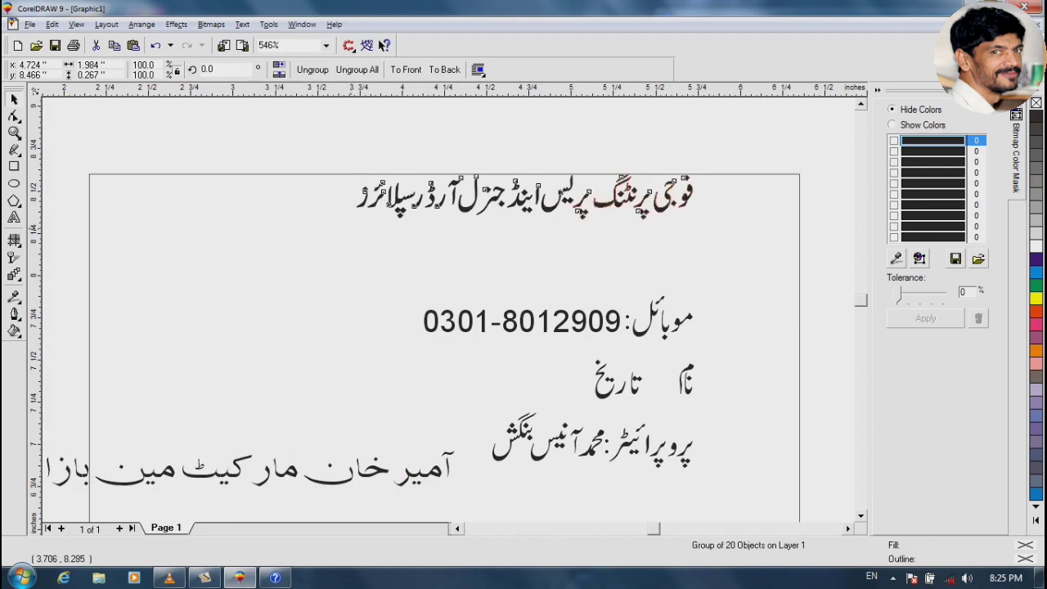
left_click_drag(356, 221, 135, 289)
left_click_drag(127, 252, 123, 254)
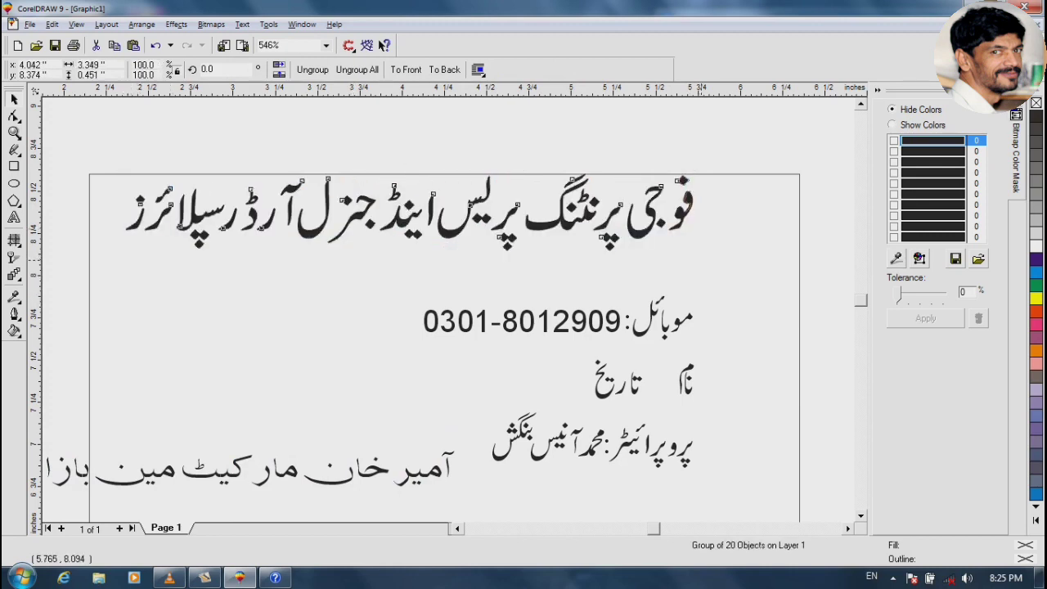
left_click_drag(698, 256, 752, 281)
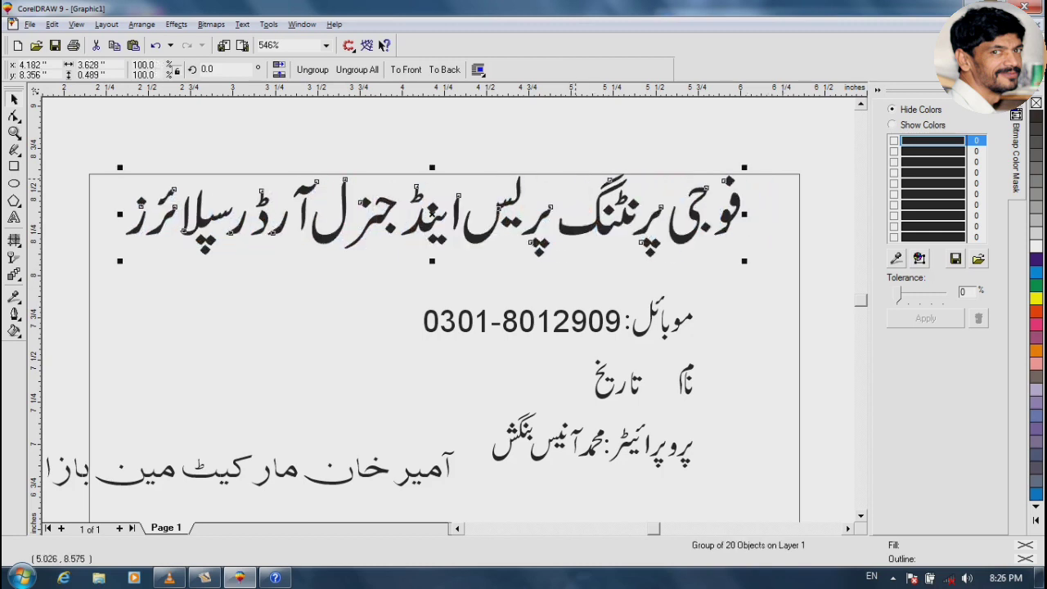
left_click(579, 175, "shift")
key("c")
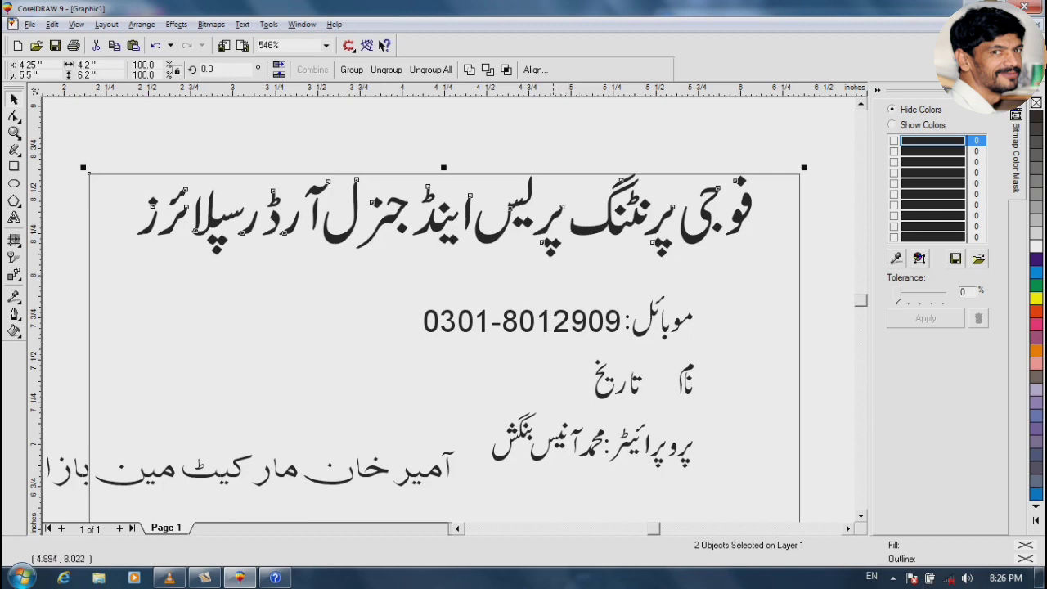
key("Escape")
Place the mobile number beside the proprietor line and centre the slightly shrunk address under the heading
left_click_drag(203, 468, 207, 346)
left_click_drag(644, 322, 465, 419)
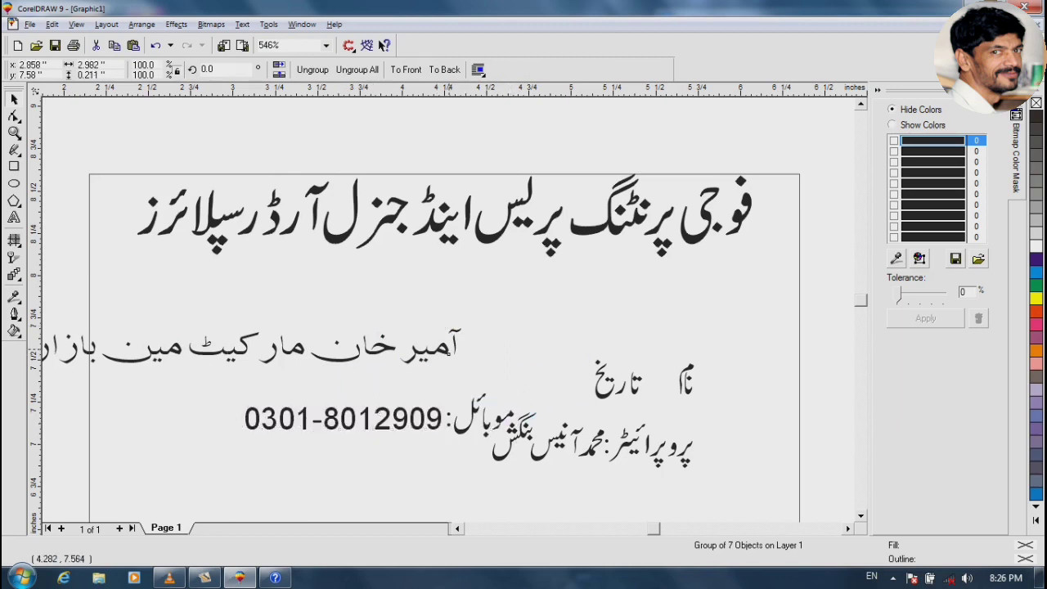
left_click_drag(207, 344, 404, 307)
left_click_drag(664, 287, 634, 288)
left_click(497, 231)
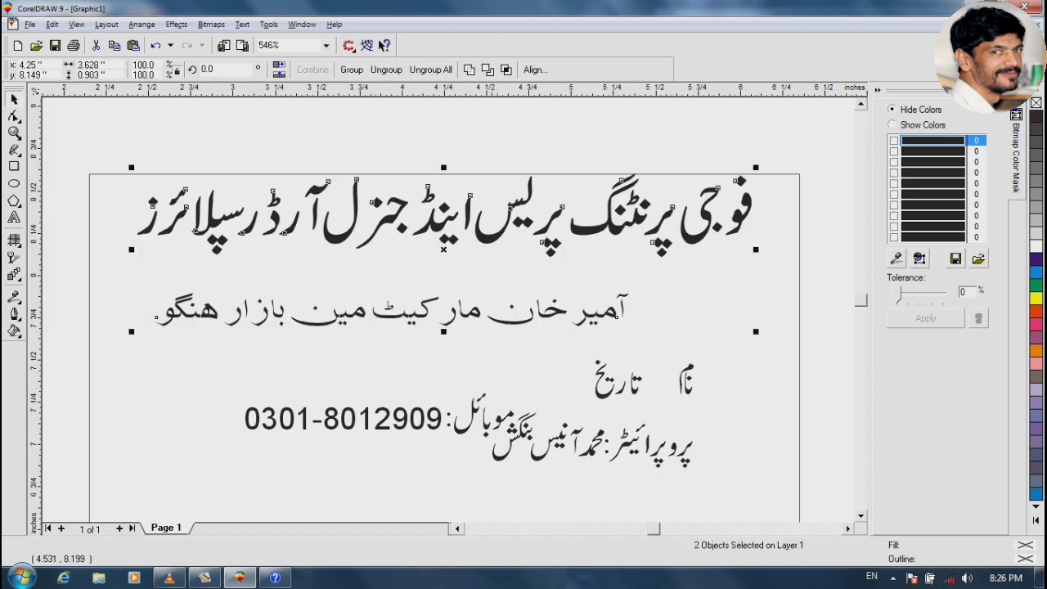
key("c")
left_click(489, 270)
left_click(489, 246)
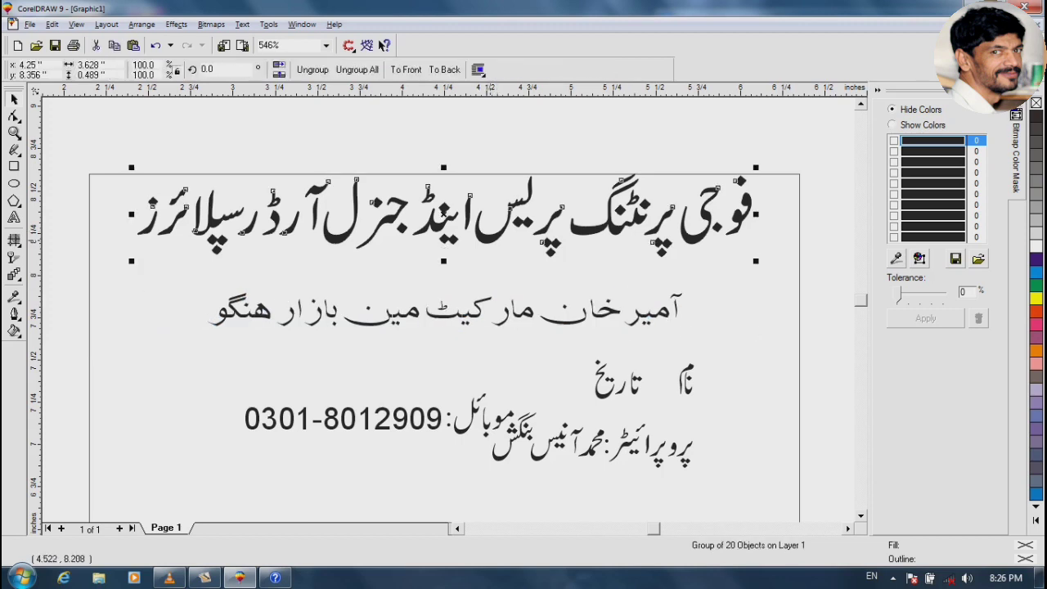
left_click_drag(521, 312, 523, 289)
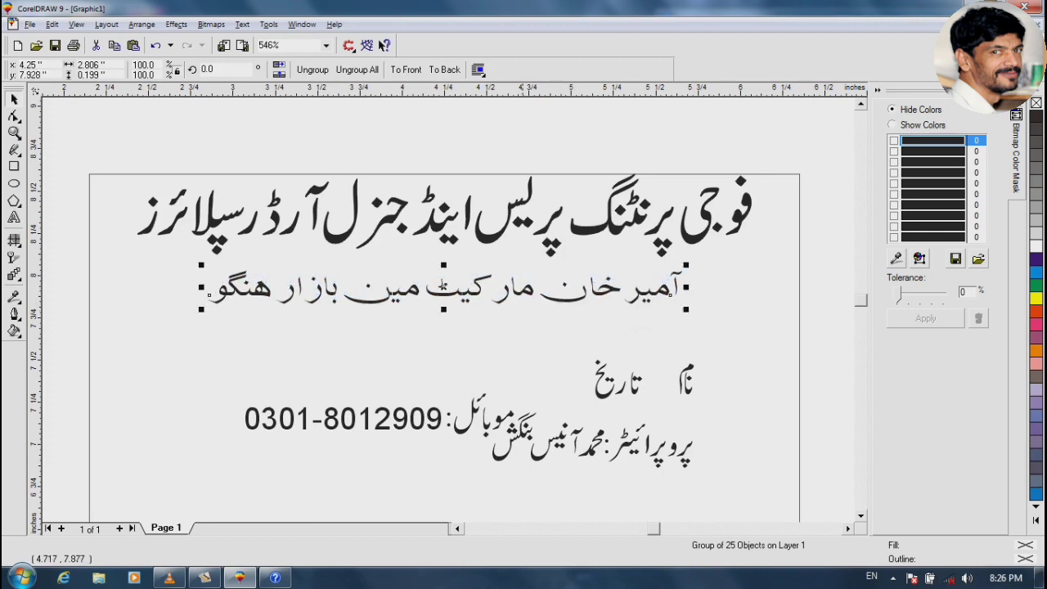
left_click(519, 325)
left_click(14, 166)
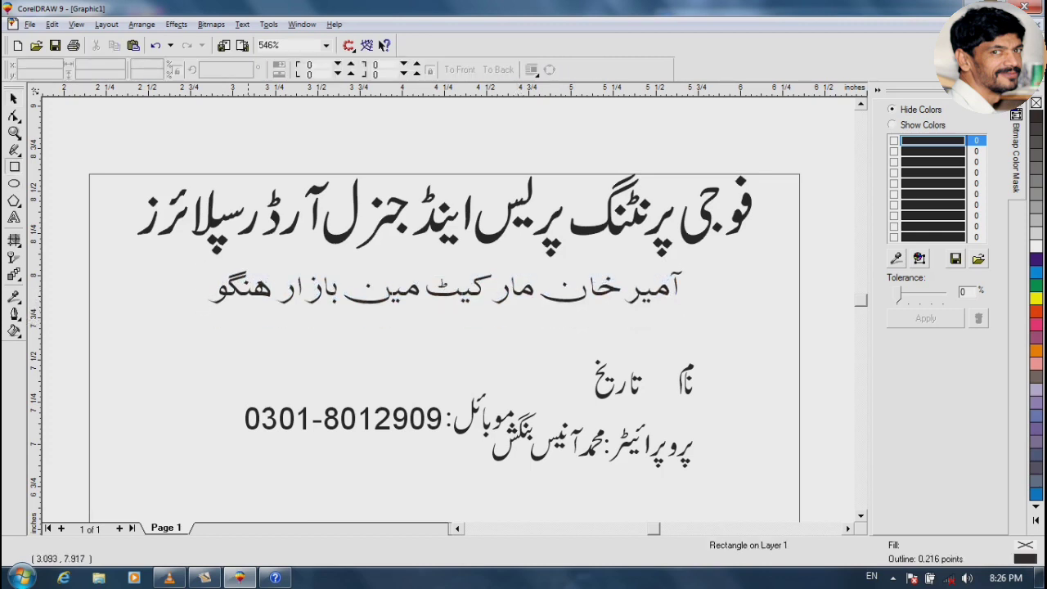
Draw a rectangle around the address line and centre it on the text
left_click_drag(197, 331, 678, 266)
left_click_drag(678, 331, 693, 333)
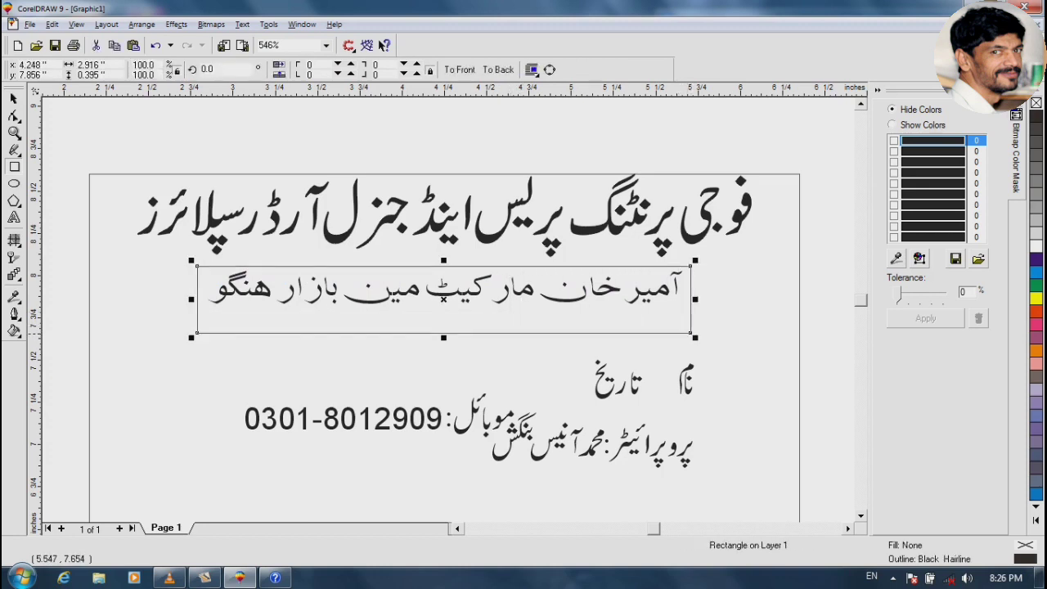
key("space")
left_click(533, 291, "shift")
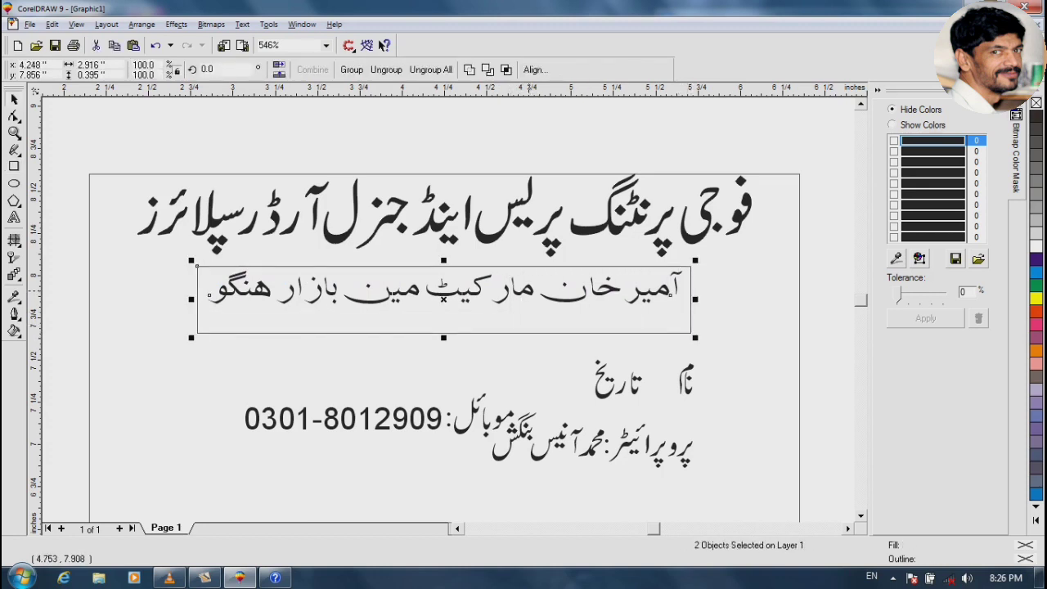
key("r")
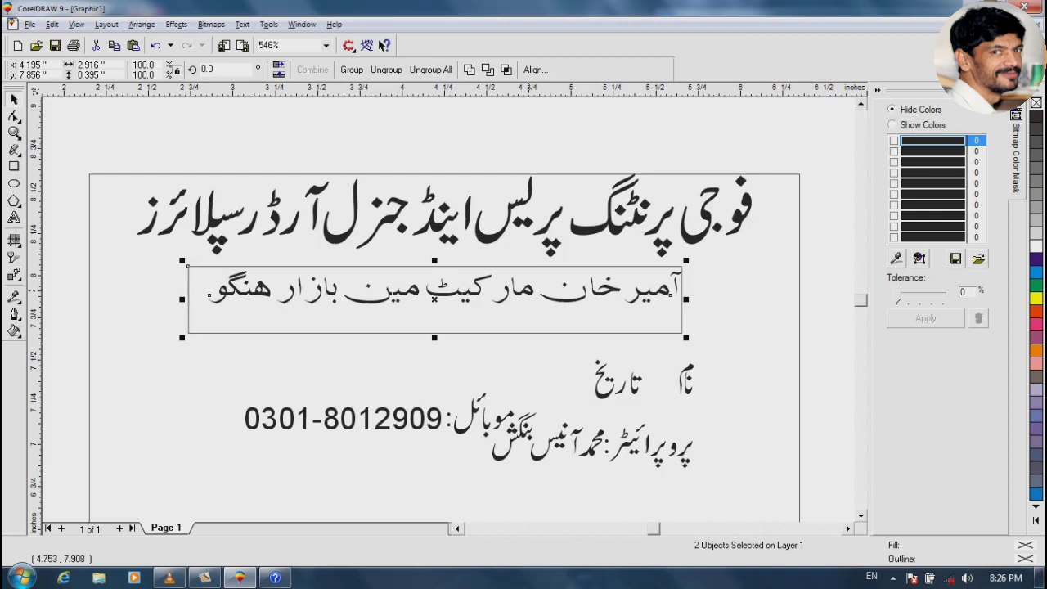
key("c")
key("e")
key("Escape")
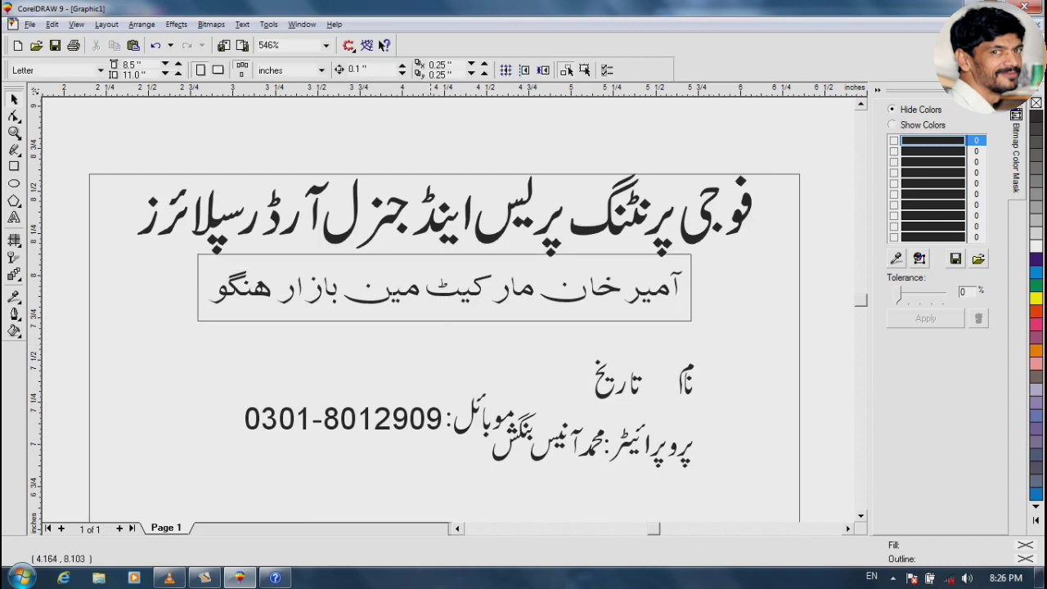
Tighten the box's height around the address and give it a 1-point outline
left_click(432, 255)
key("F2")
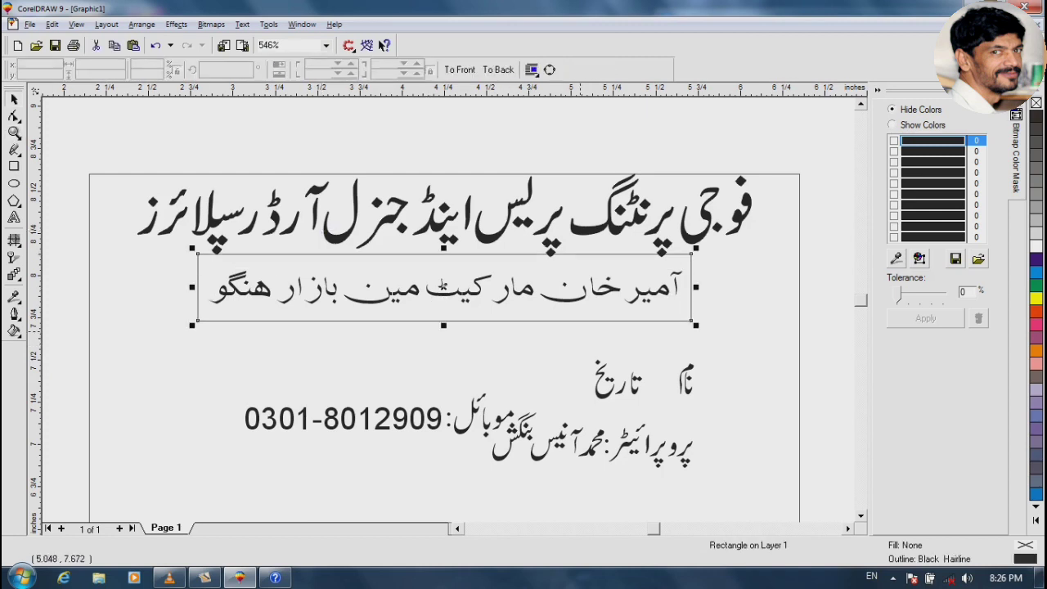
left_click(449, 274)
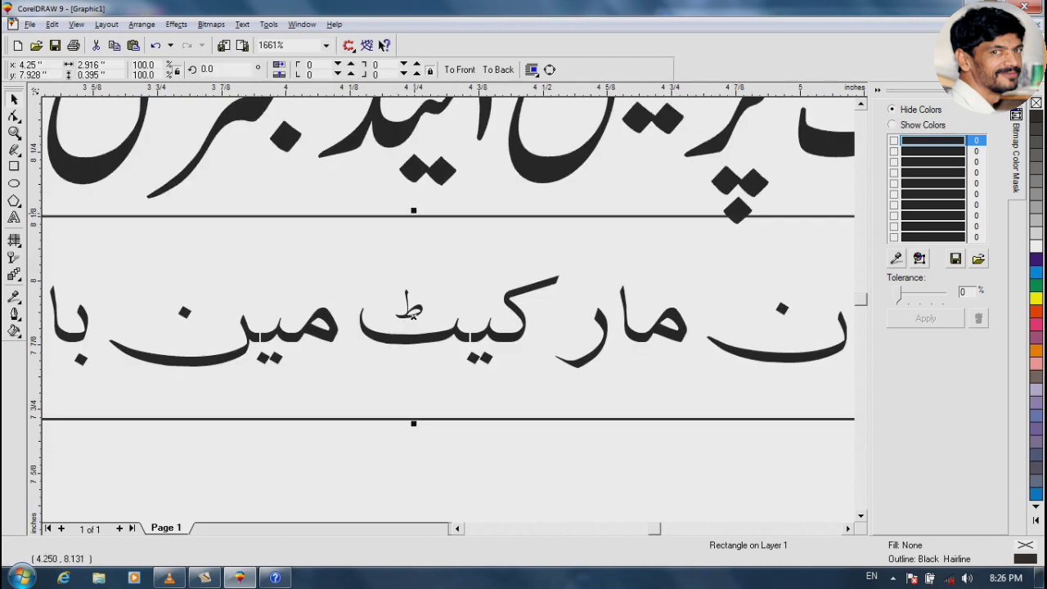
left_click_drag(413, 211, 413, 234)
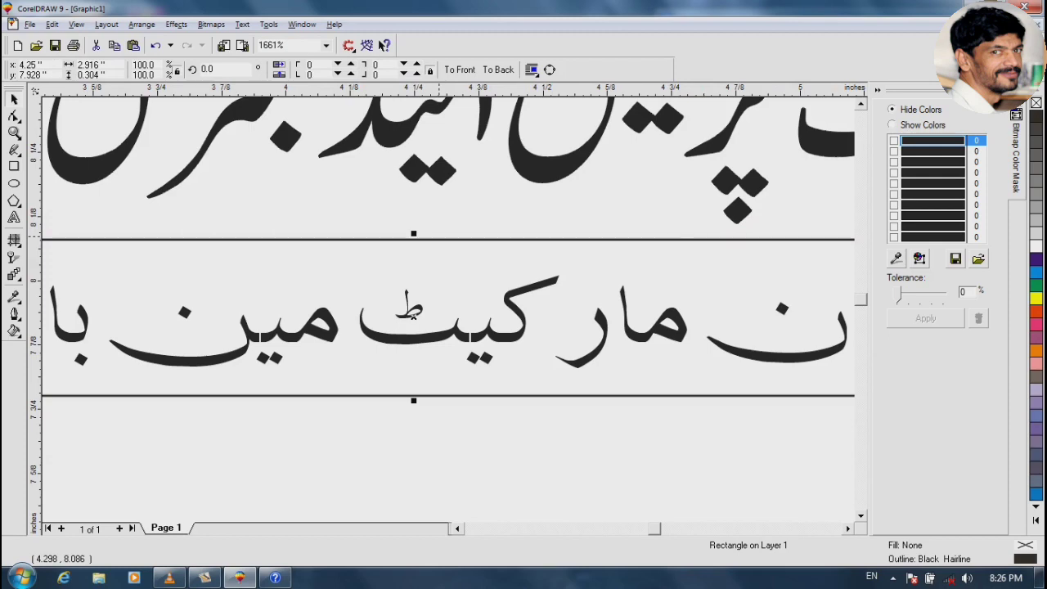
key("F12")
type("1")
key("Return")
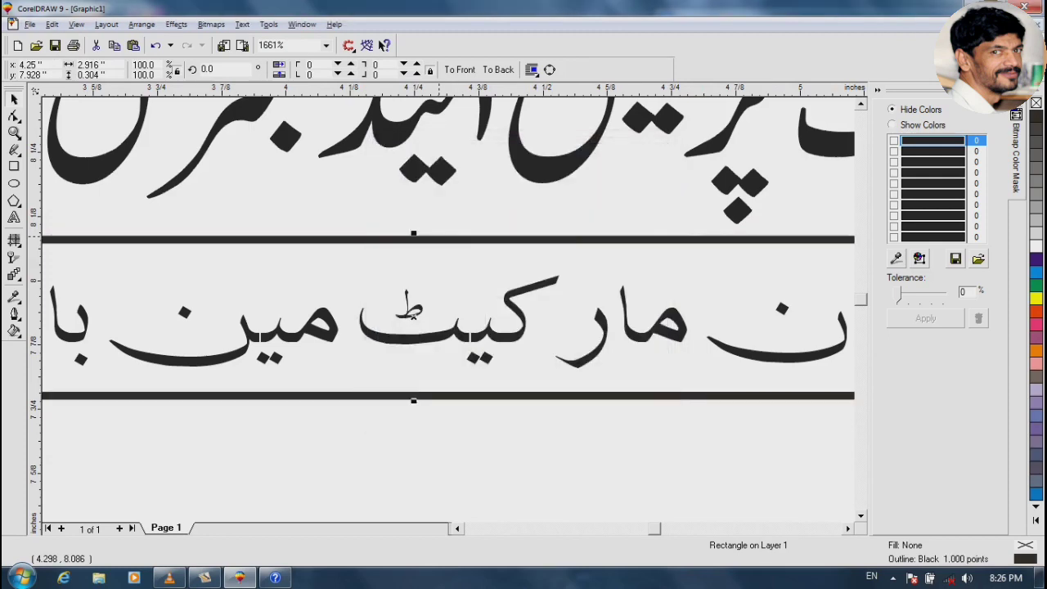
scroll(407, 306, "down", 3)
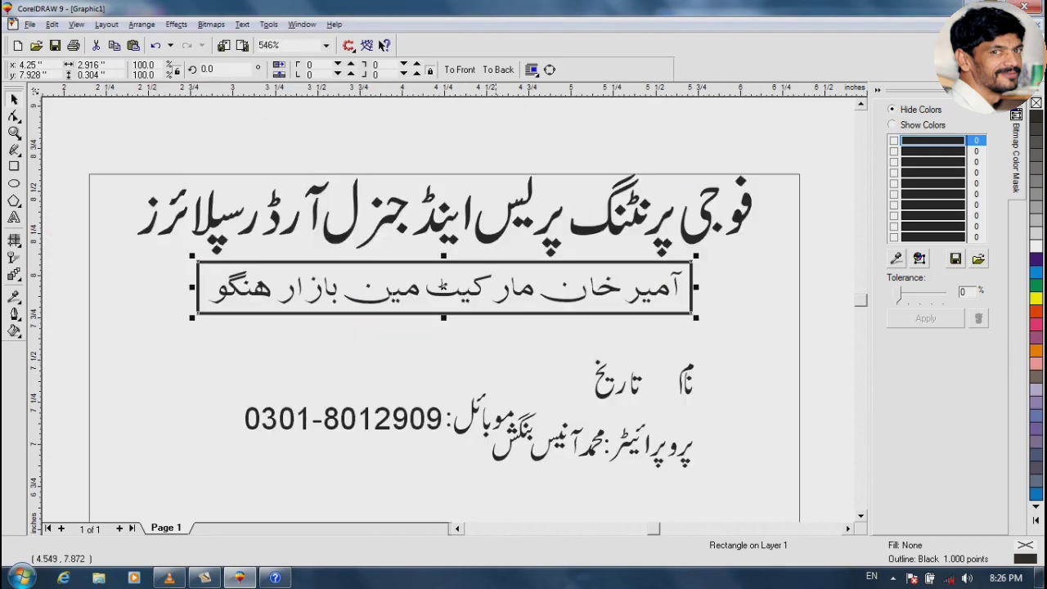
left_click(443, 287)
left_click(443, 287)
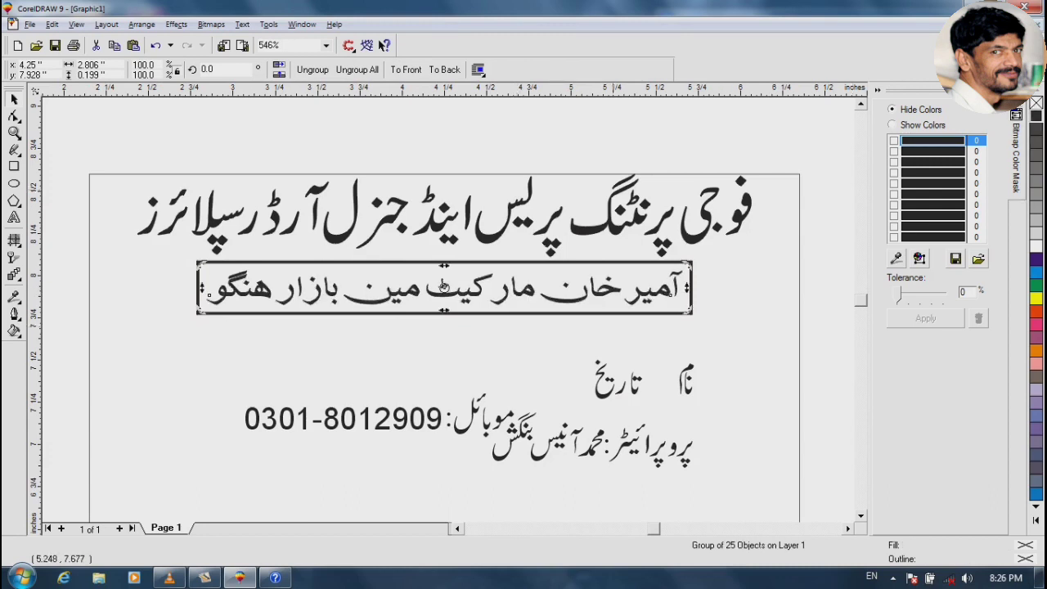
Move the name and date labels up, right-align نام to the page border, and shift تاریخ left
left_click_drag(578, 339, 716, 410)
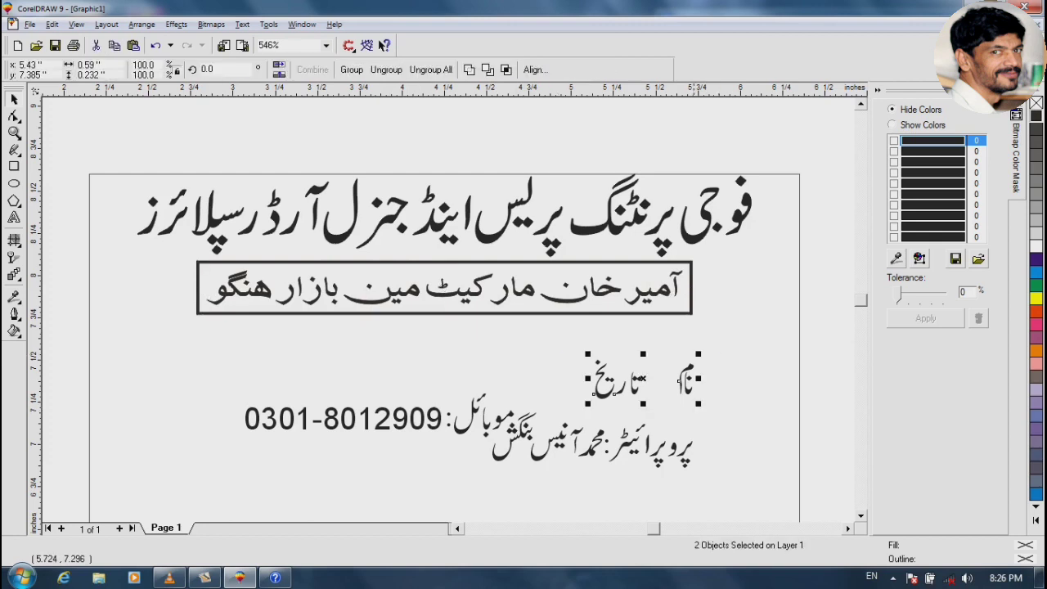
left_click_drag(643, 378, 786, 364)
left_click(776, 360)
left_click(787, 351)
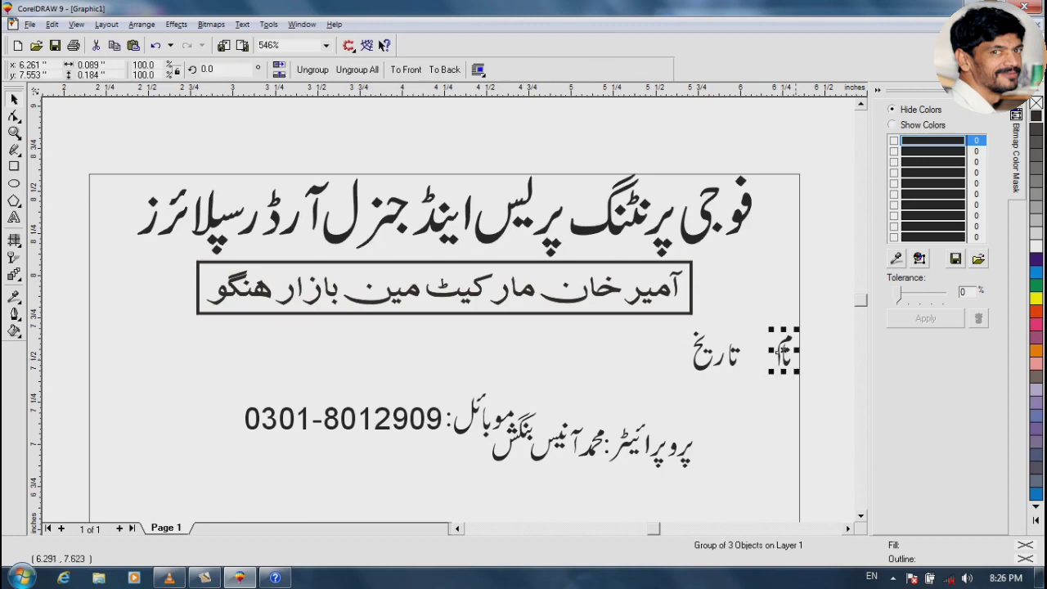
left_click(801, 295, "shift")
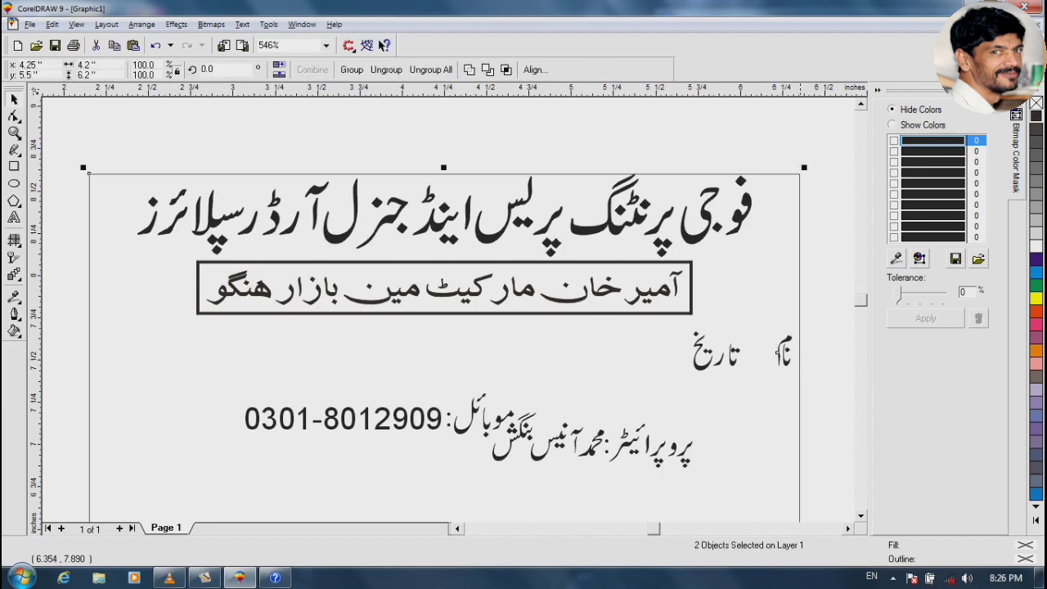
key("r")
key("Escape")
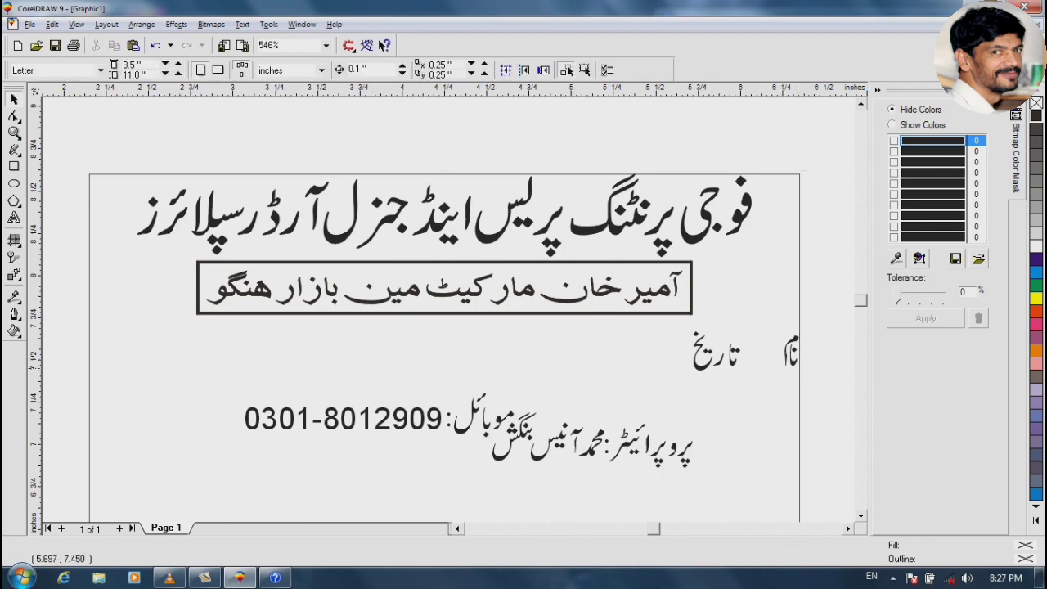
left_click_drag(690, 361, 362, 365)
key("Escape")
Draw a horizontal freehand line between the two labels, then delete it
key("F5")
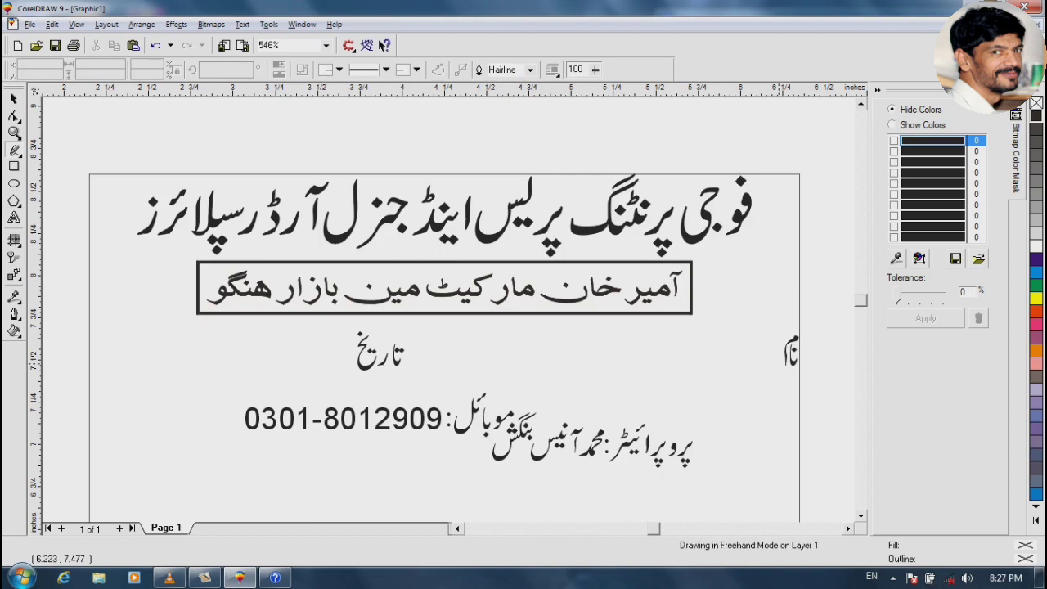
left_click(781, 364)
left_click(414, 363)
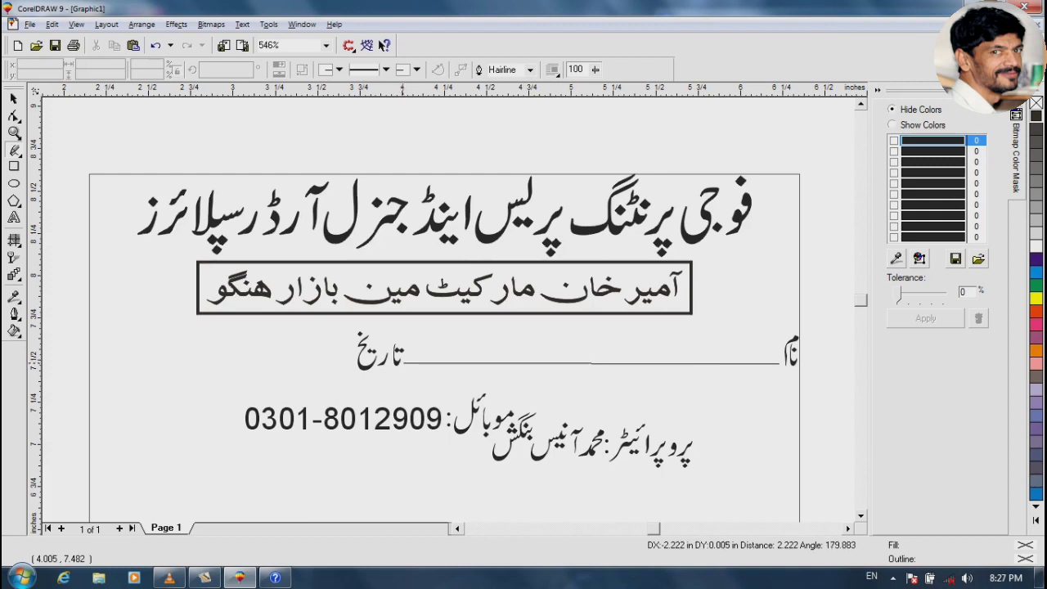
left_click(396, 363)
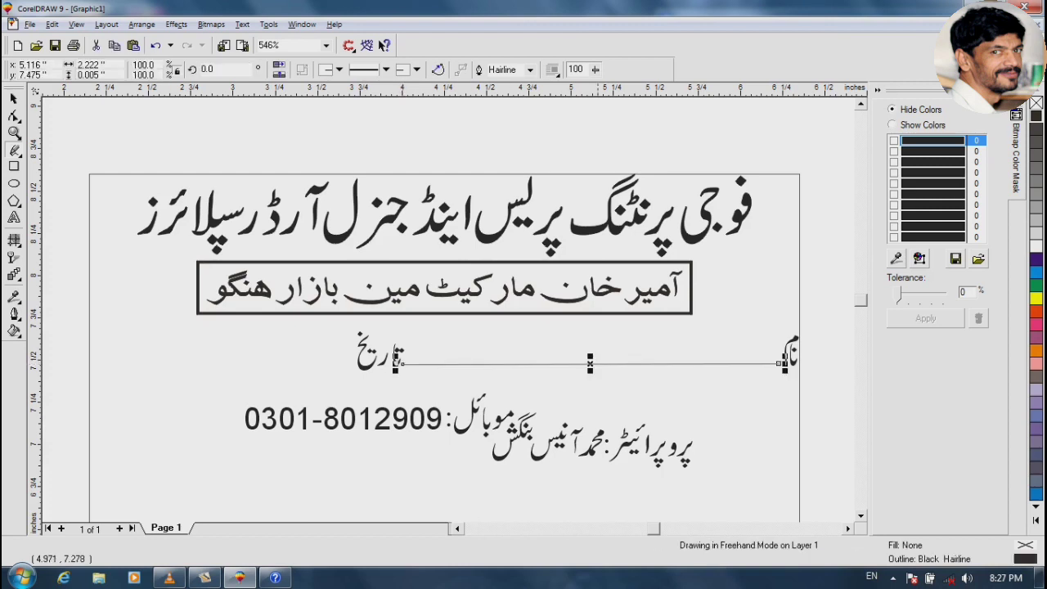
key("F2")
left_click_drag(402, 347, 661, 374)
key("Escape")
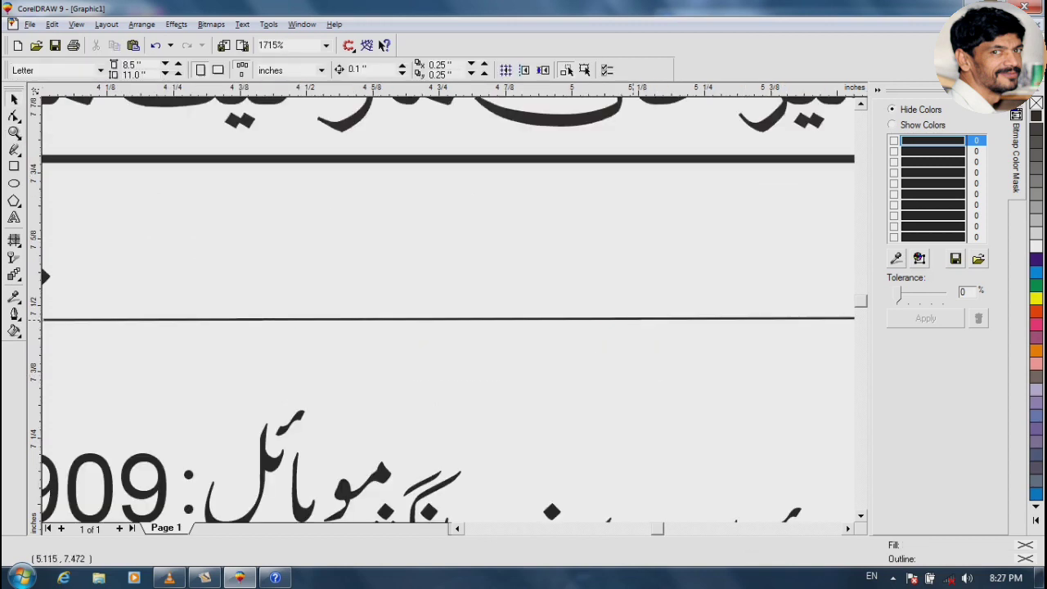
left_click(628, 319)
key("F3")
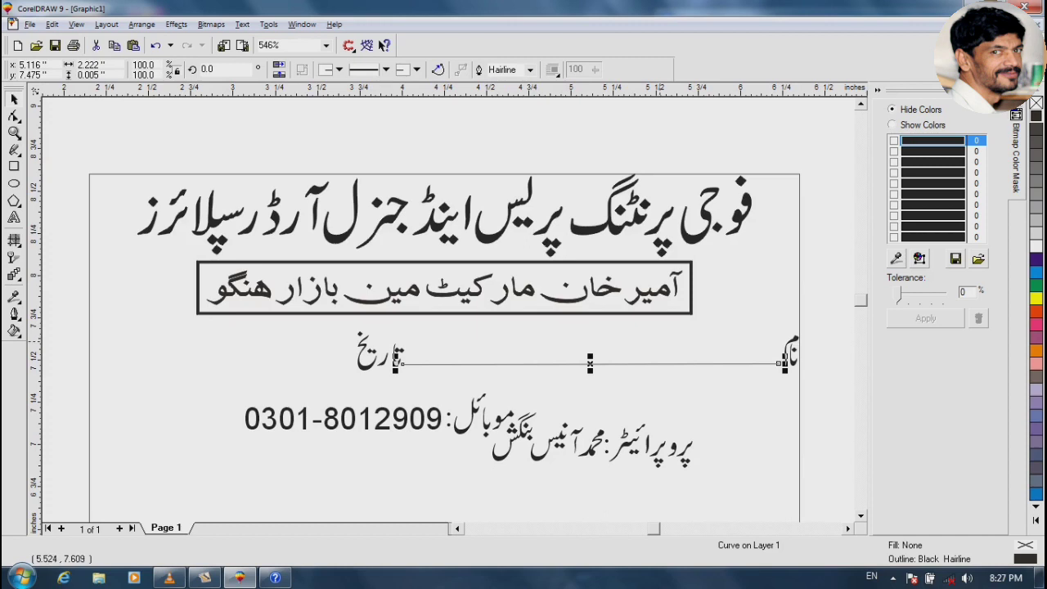
key("Delete")
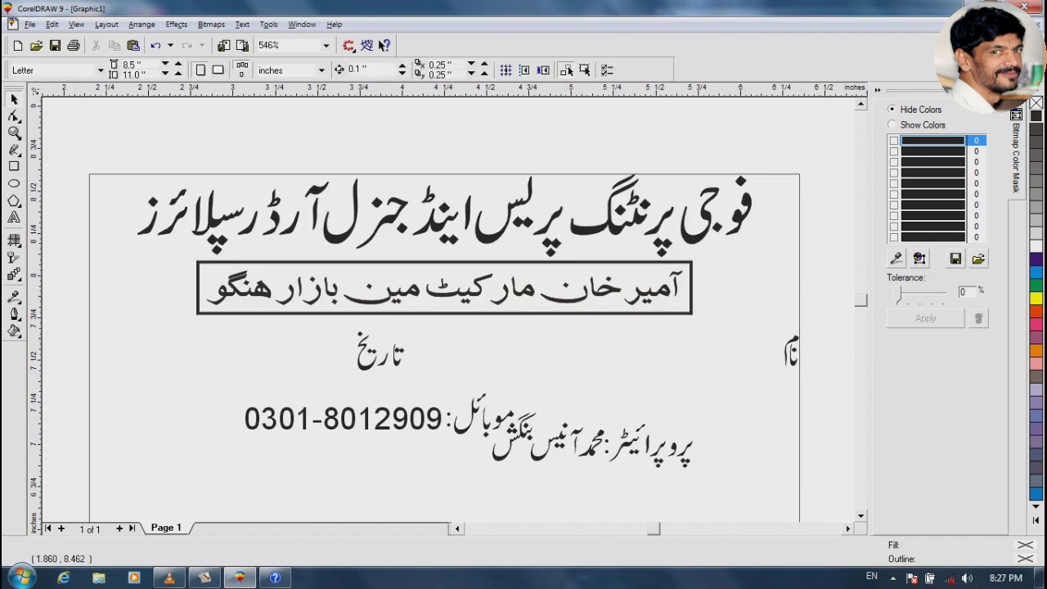
Draw a straight freehand line from beside the name label to the date label and give it a 1.0 pt outline
left_click(14, 149)
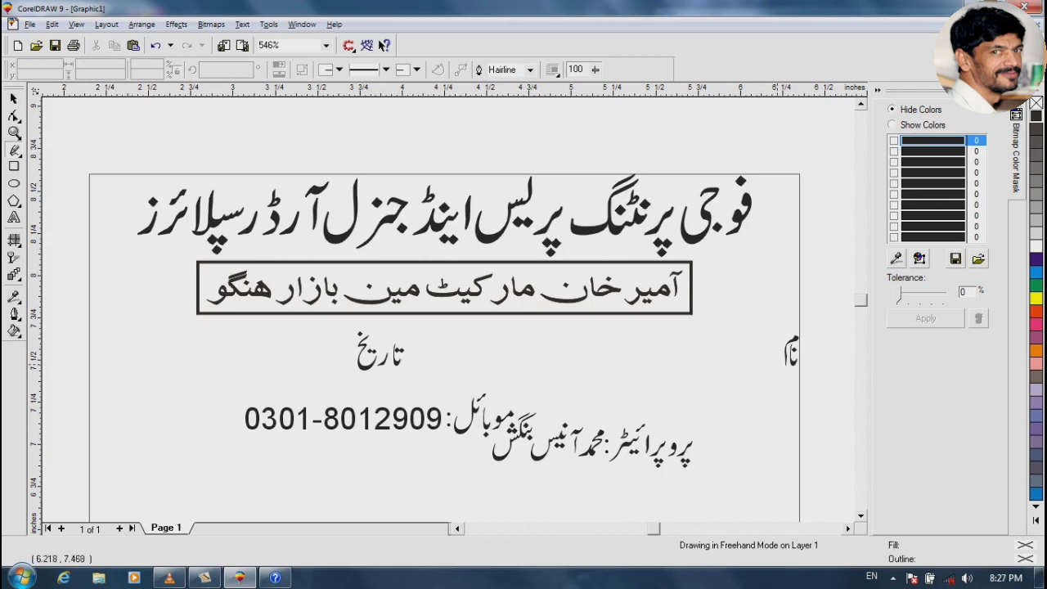
left_click(782, 363)
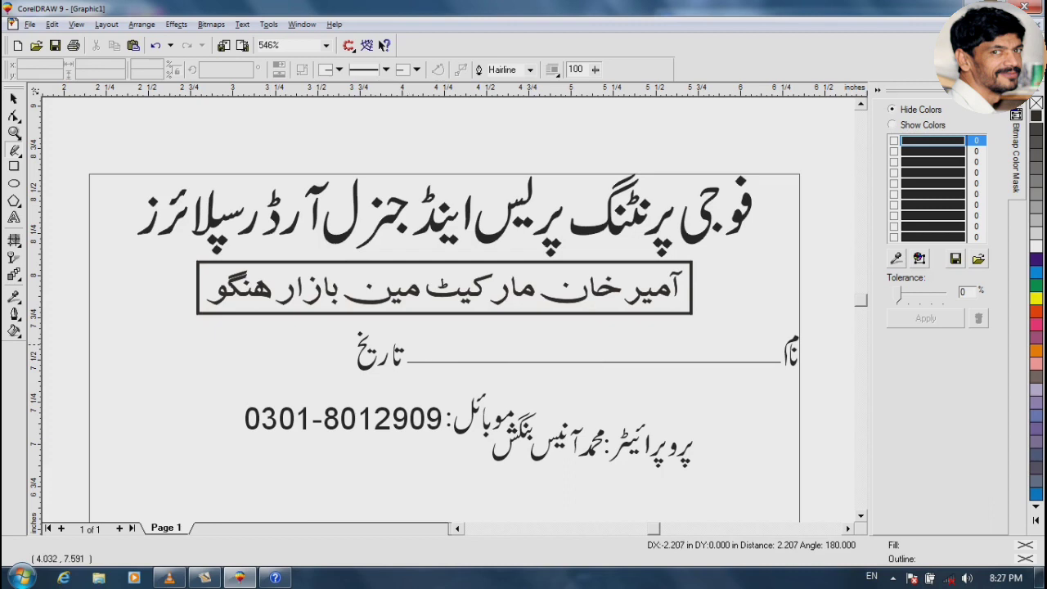
left_click(401, 361)
key("space")
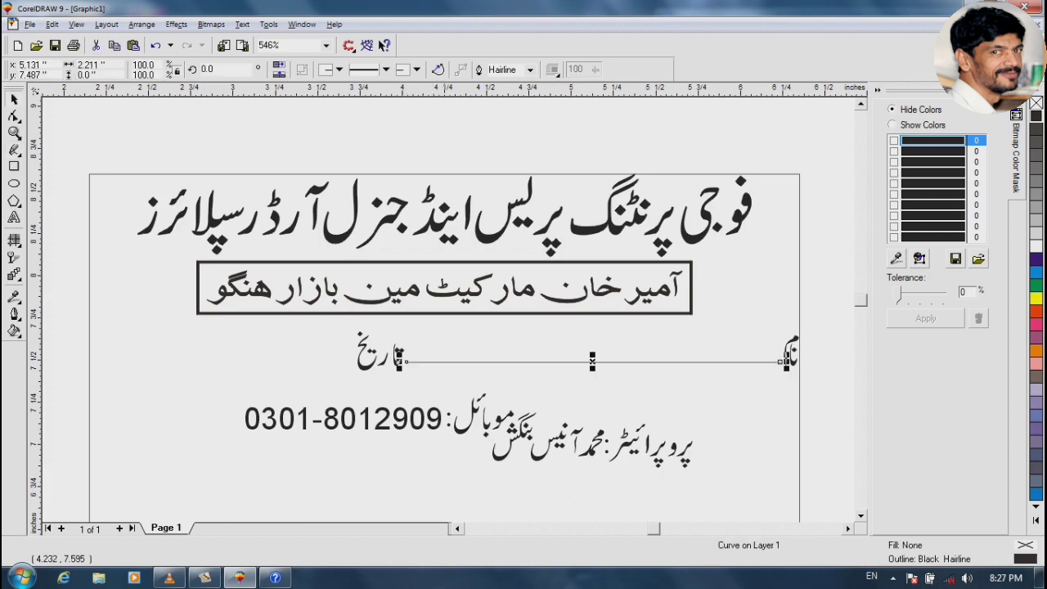
left_click(530, 69)
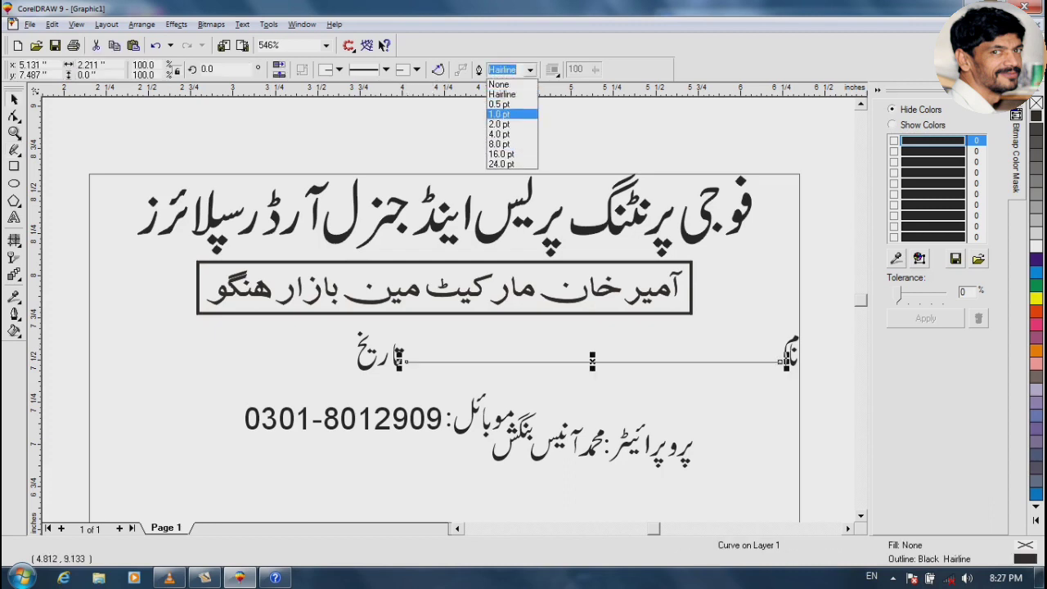
left_click(507, 114)
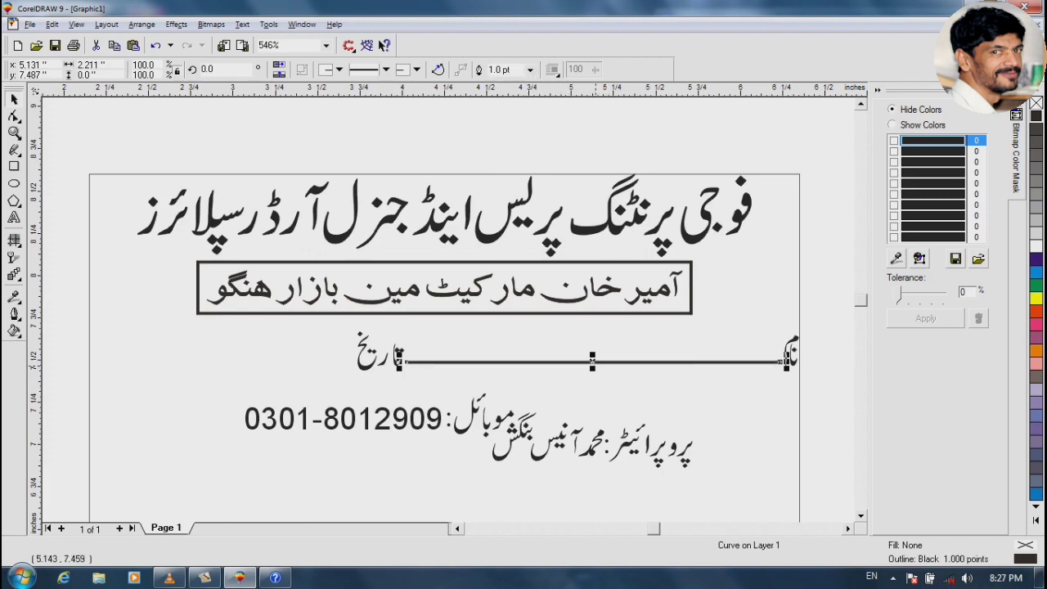
Start the line at the page's left edge and break it into two pieces flanking the date label
left_click_drag(405, 361, 148, 362)
left_click(464, 173, "shift")
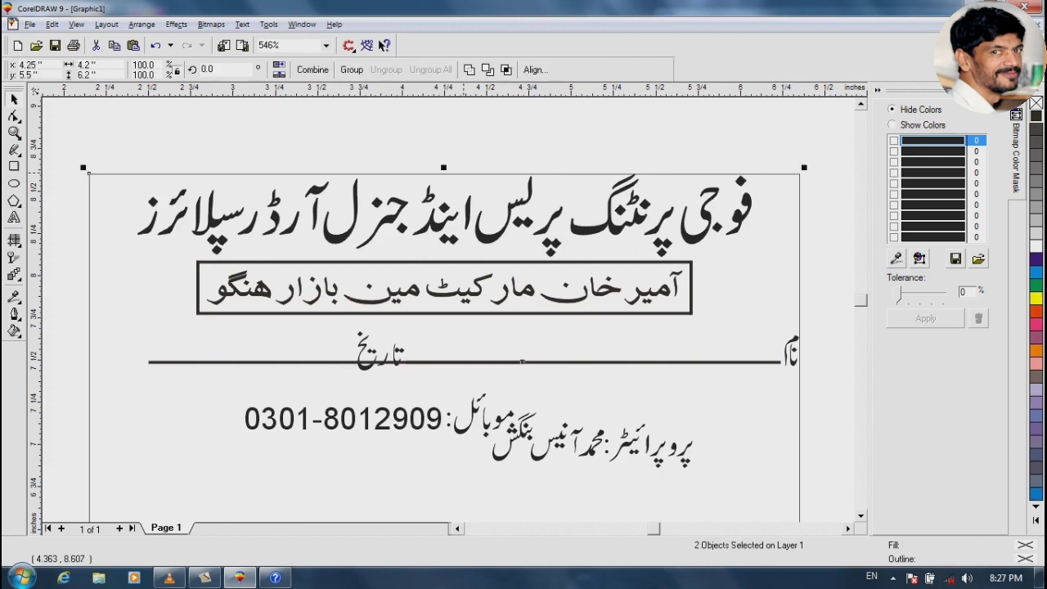
left_click_drag(523, 362, 467, 361)
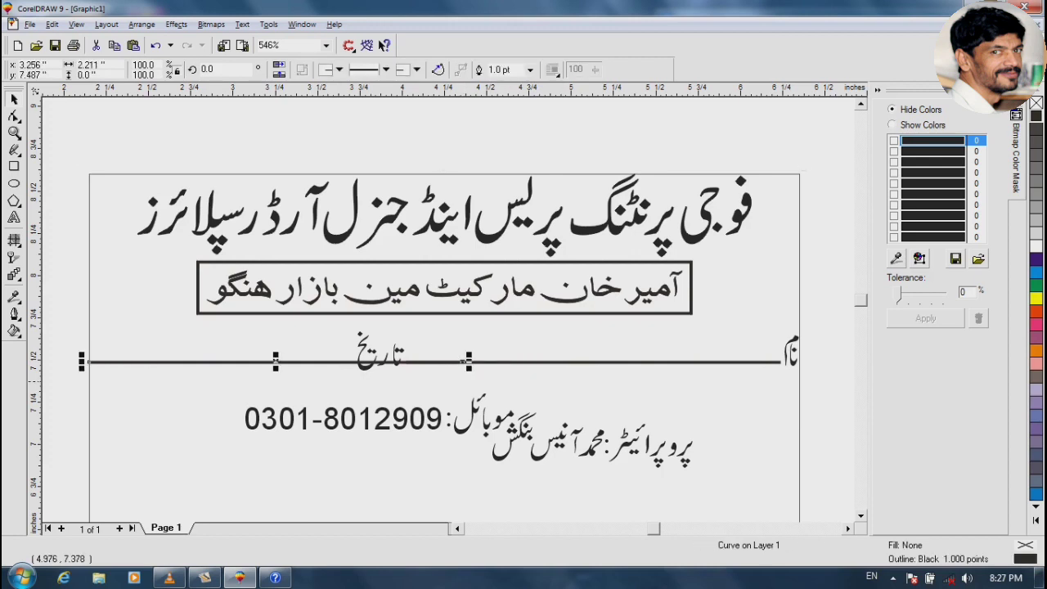
left_click_drag(464, 361, 284, 361)
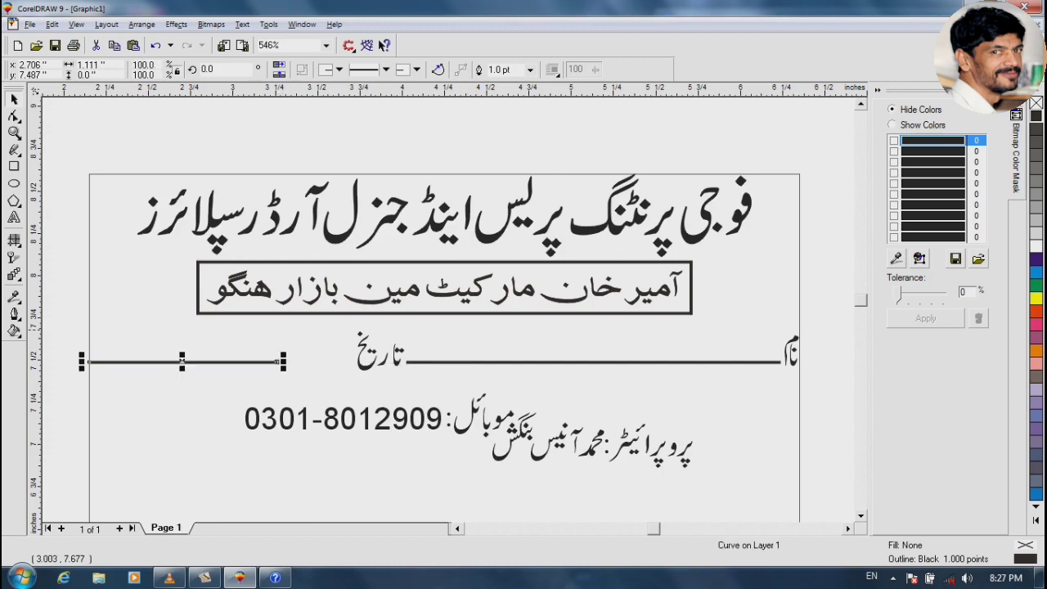
left_click(15, 134)
left_click_drag(82, 269, 502, 413)
left_click_drag(622, 348, 439, 355)
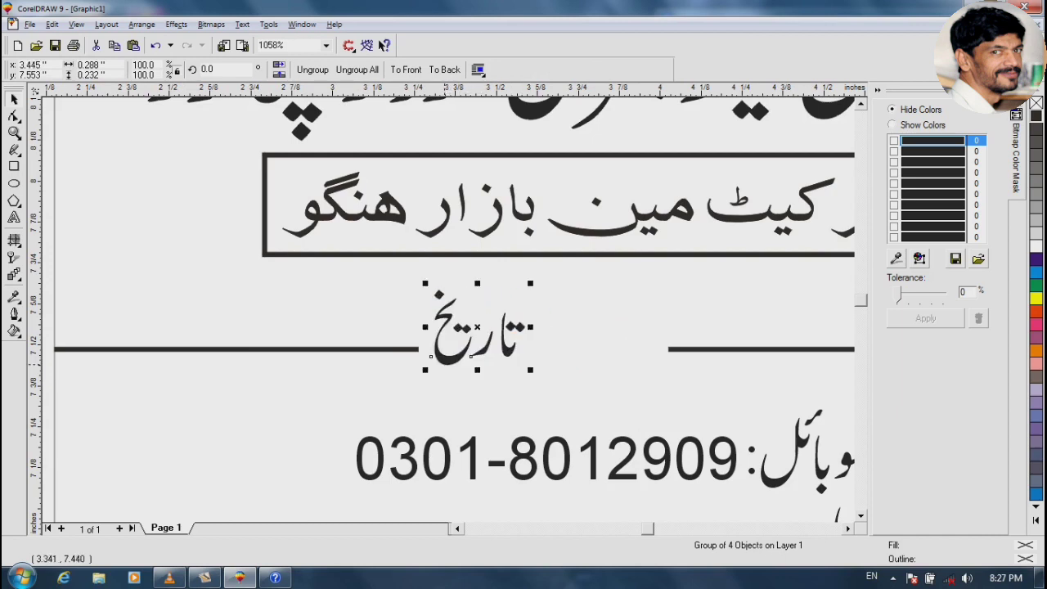
left_click(673, 350)
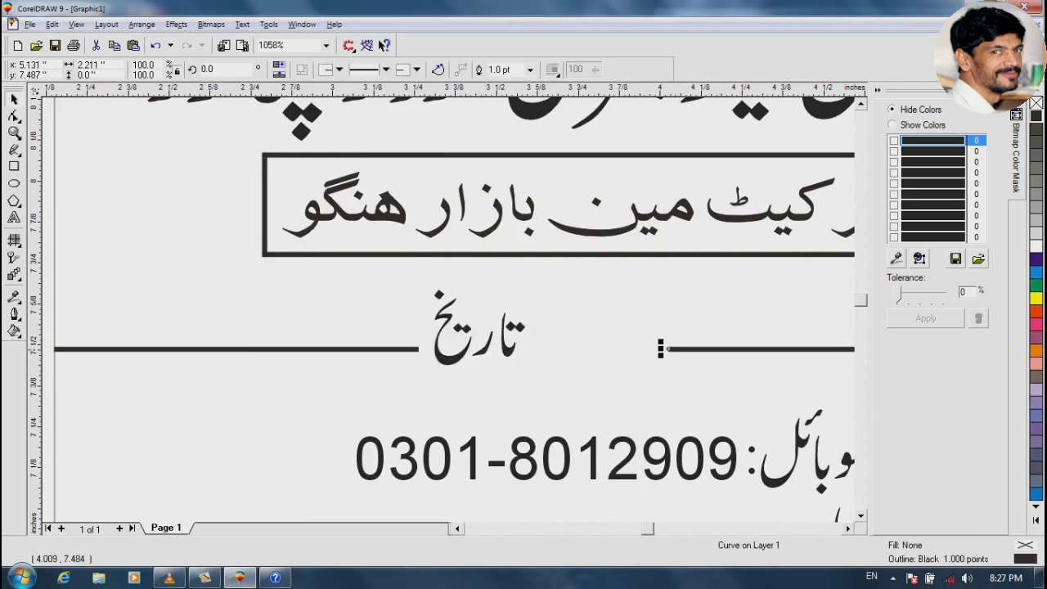
left_click_drag(665, 350, 528, 350)
key("Escape")
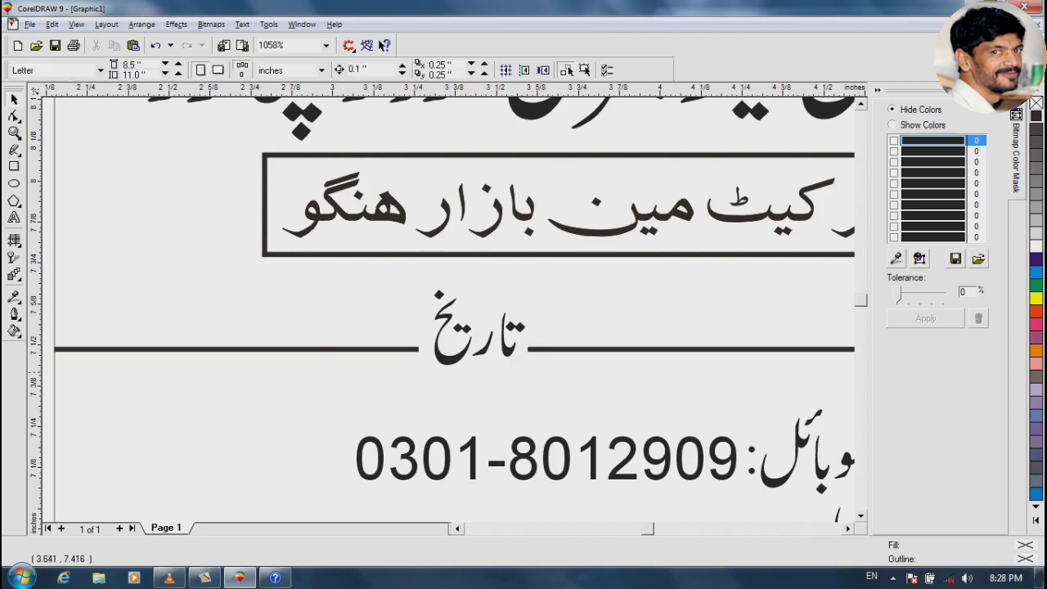
key("F3")
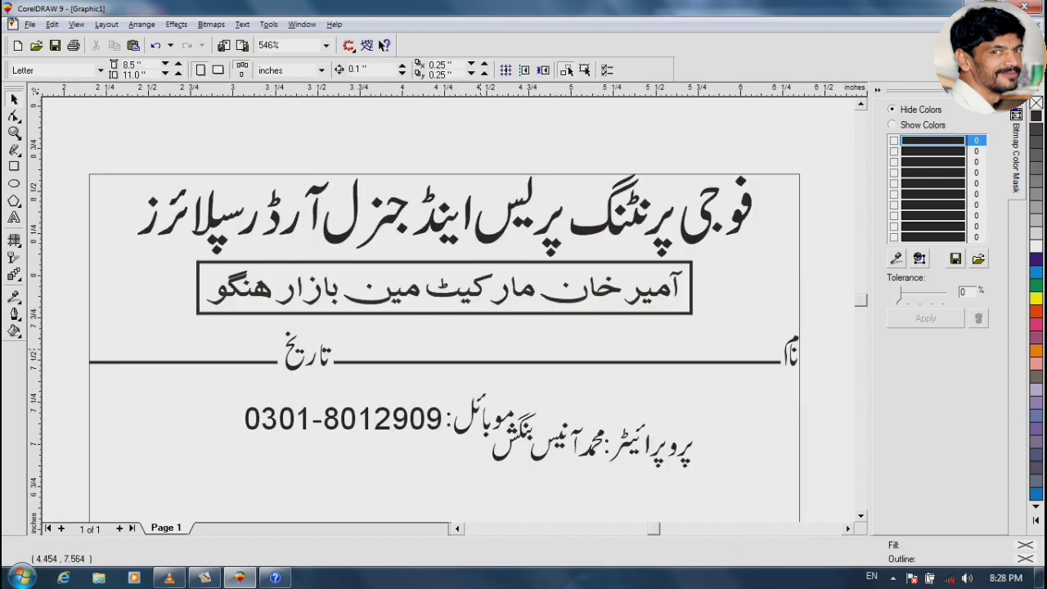
Group the name, date and rule pieces, then move the proprietor block below the rule
left_click_drag(74, 318, 808, 385)
key("ctrl+g")
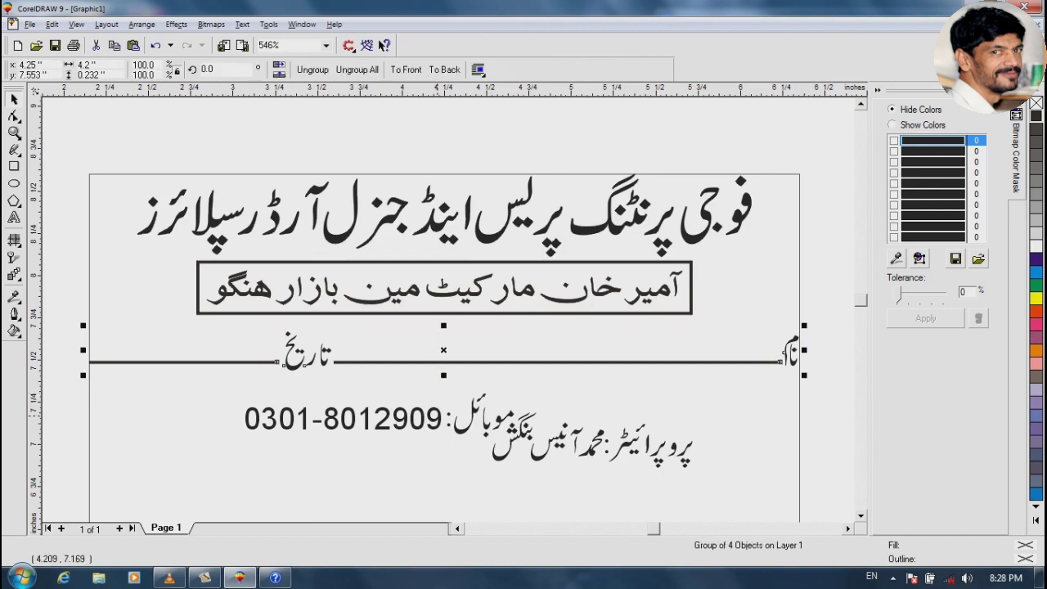
left_click_drag(437, 414, 641, 471)
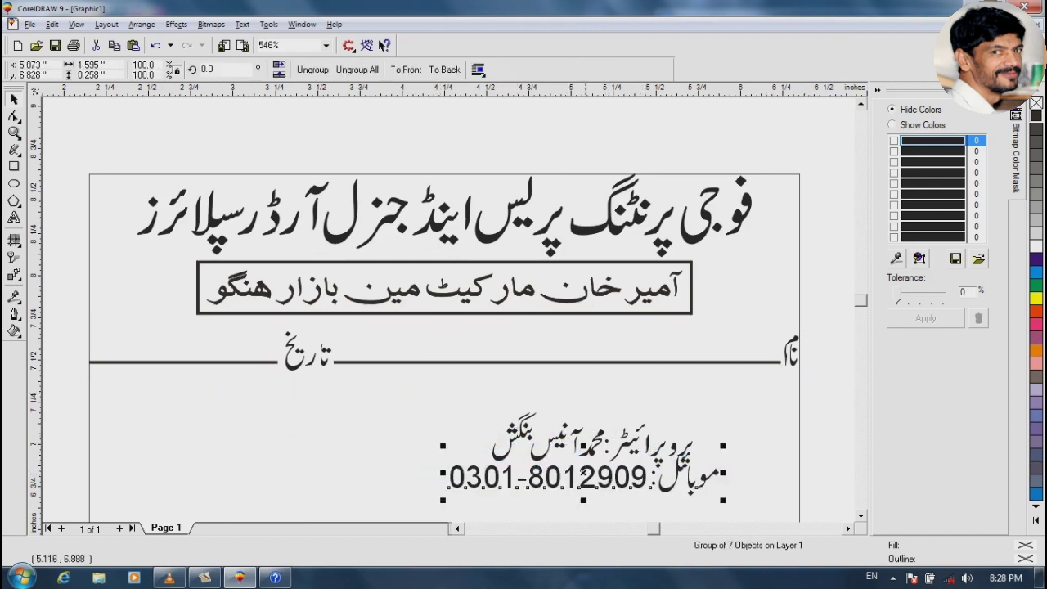
Shrink the mobile-number line, centre it beneath the proprietor line, and group the two
key("shift+F2")
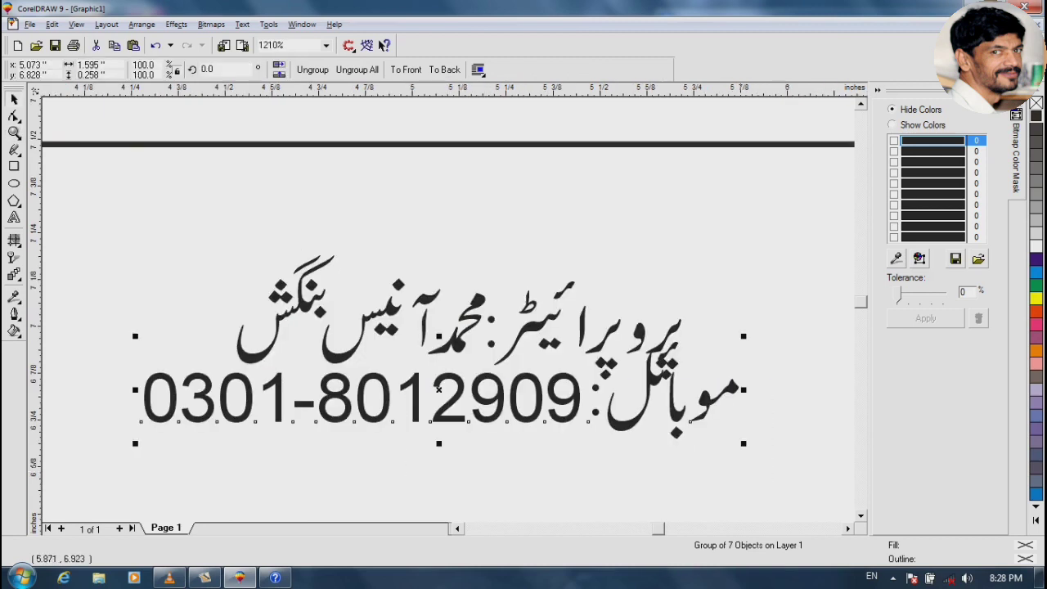
left_click_drag(744, 336, 606, 357)
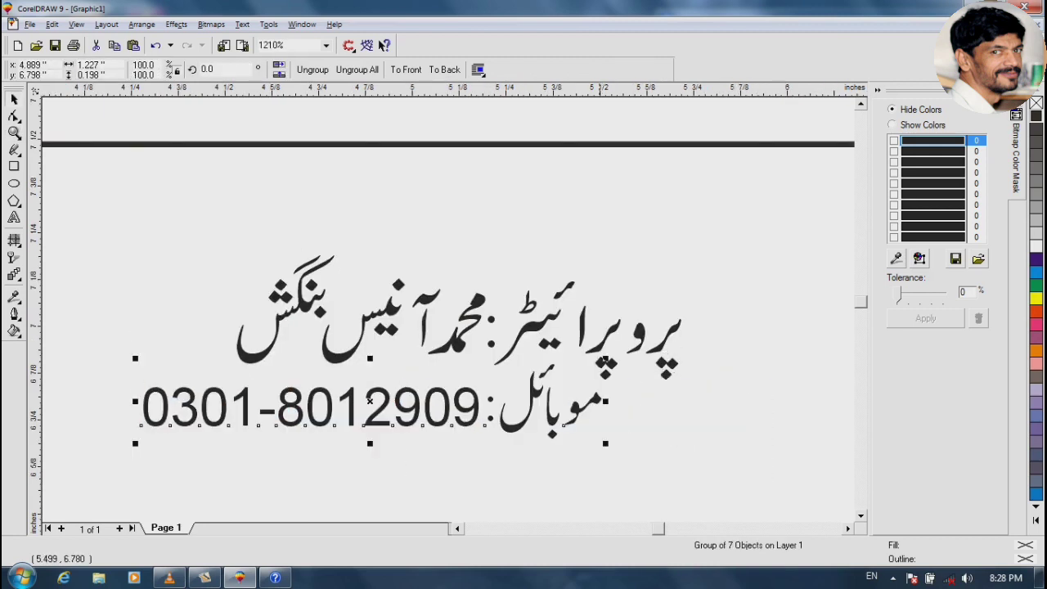
left_click_drag(516, 416, 545, 439)
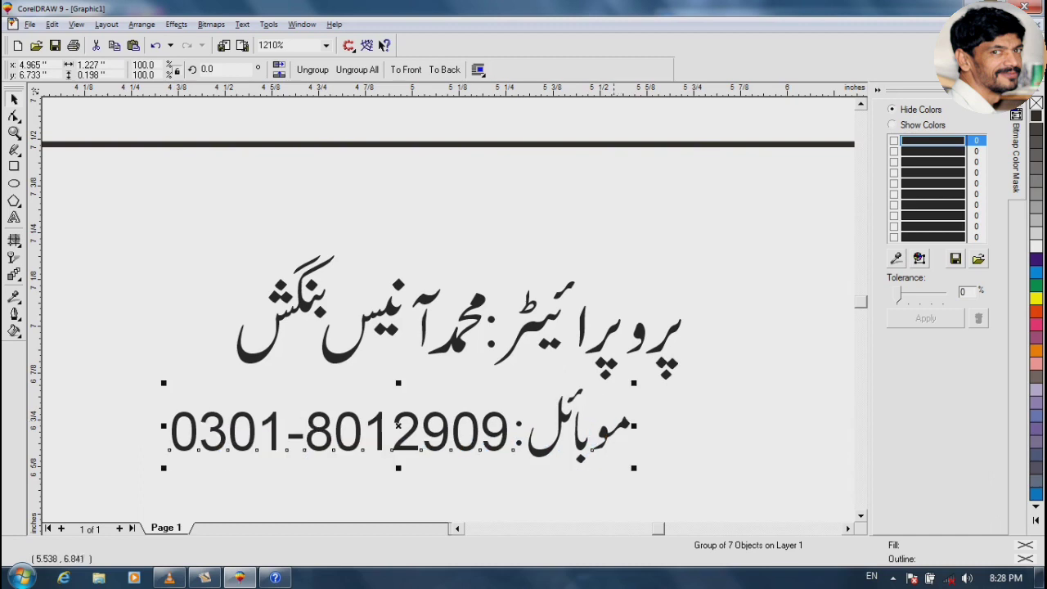
left_click(523, 328, "shift")
key("c")
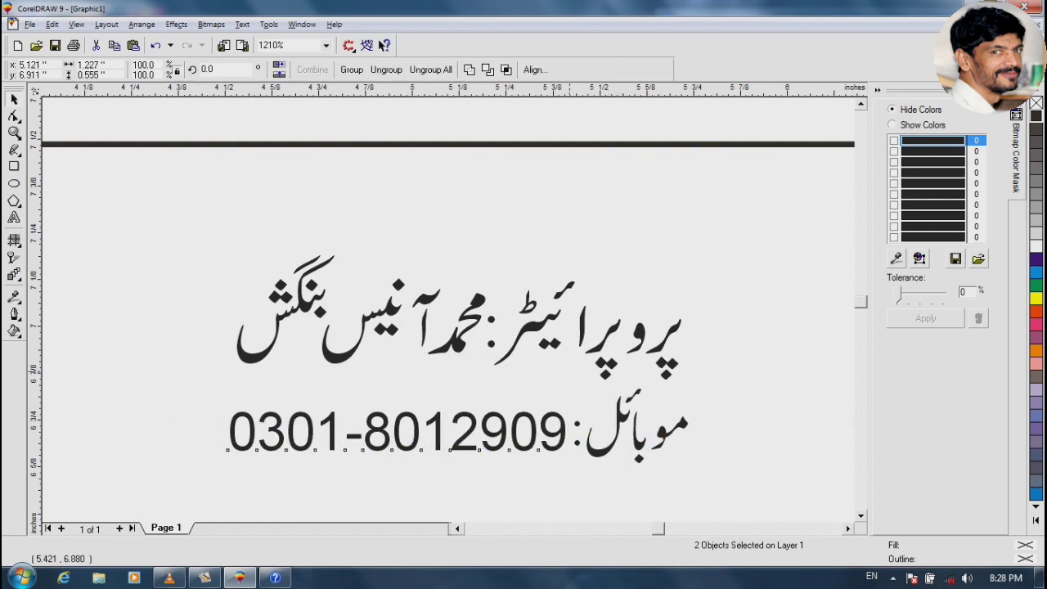
key("ctrl+g")
key("Escape")
key("F3")
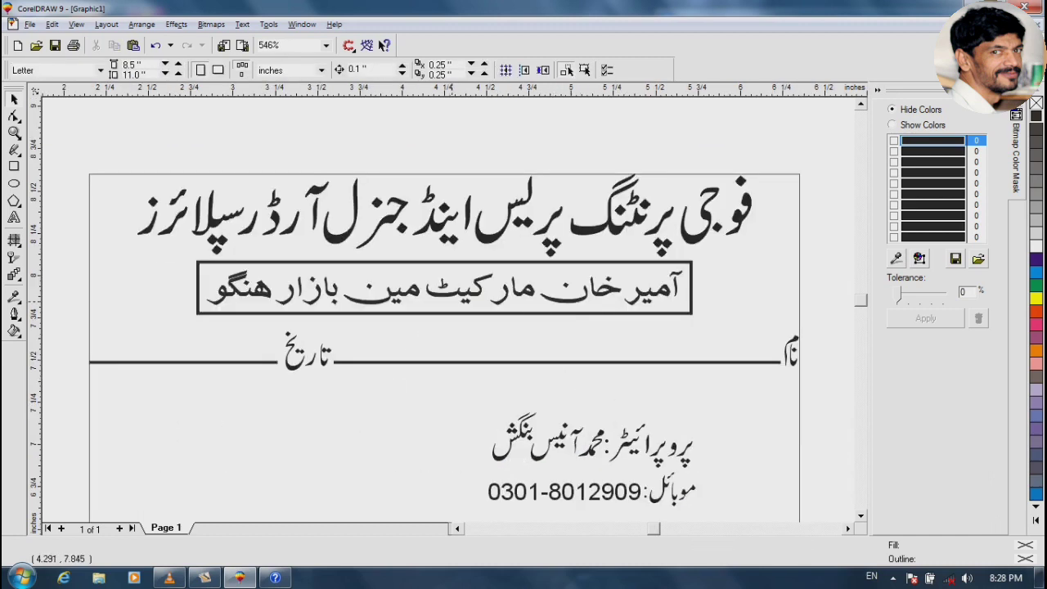
Move the proprietor block up-left, shrink it to about 60 %, and centre it vertically on the address box
left_click(568, 436)
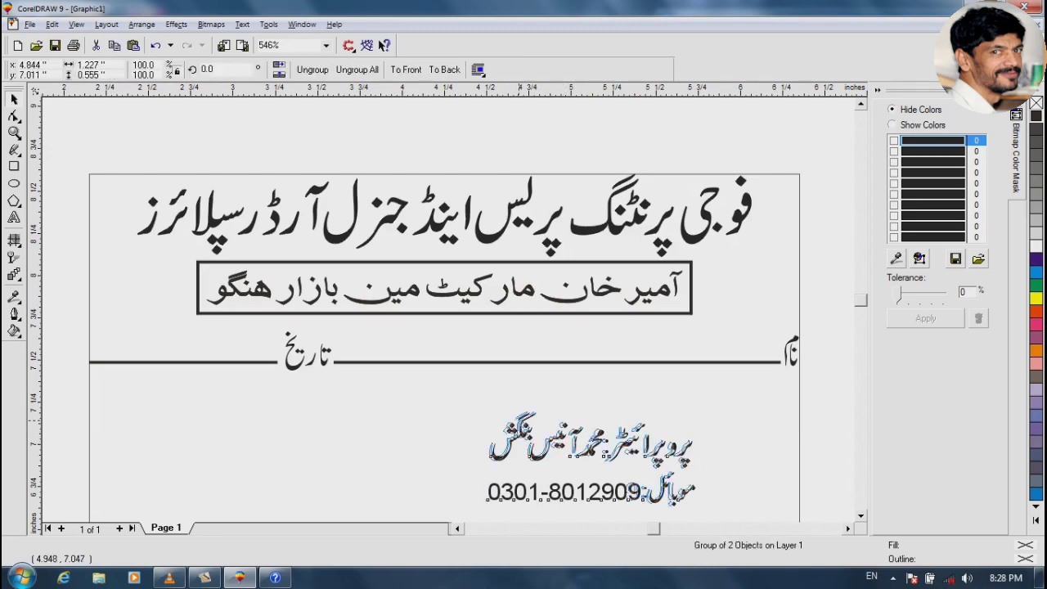
left_click_drag(567, 436, 172, 326)
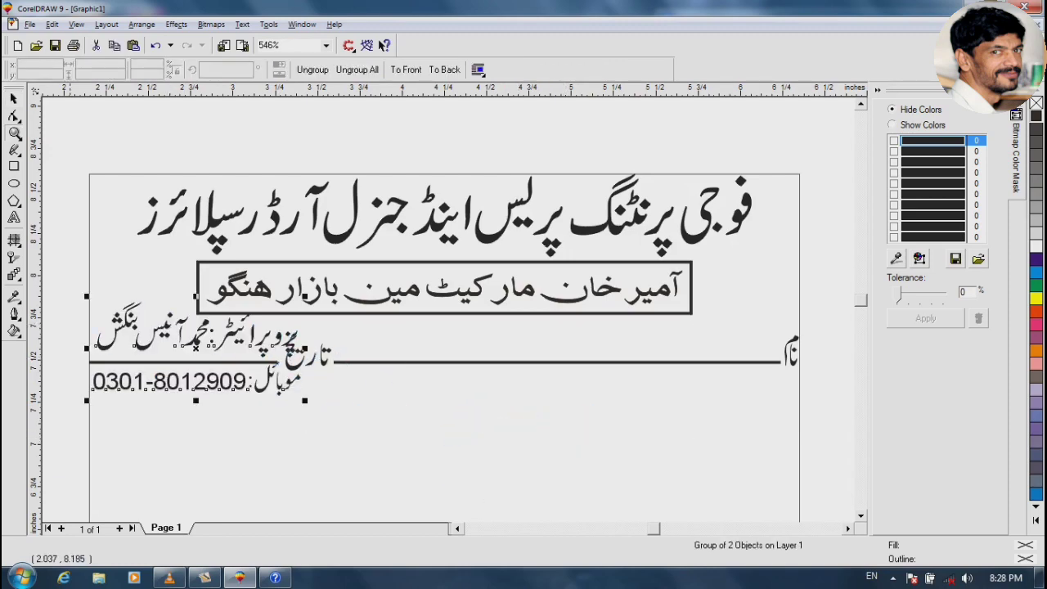
key("shift+F2")
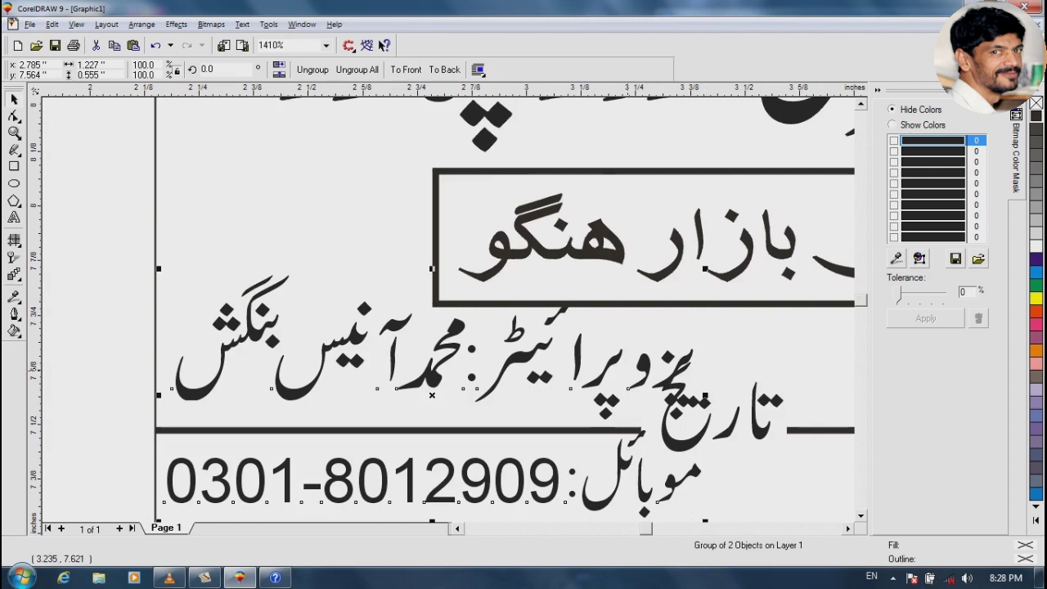
left_click_drag(629, 370, 592, 310)
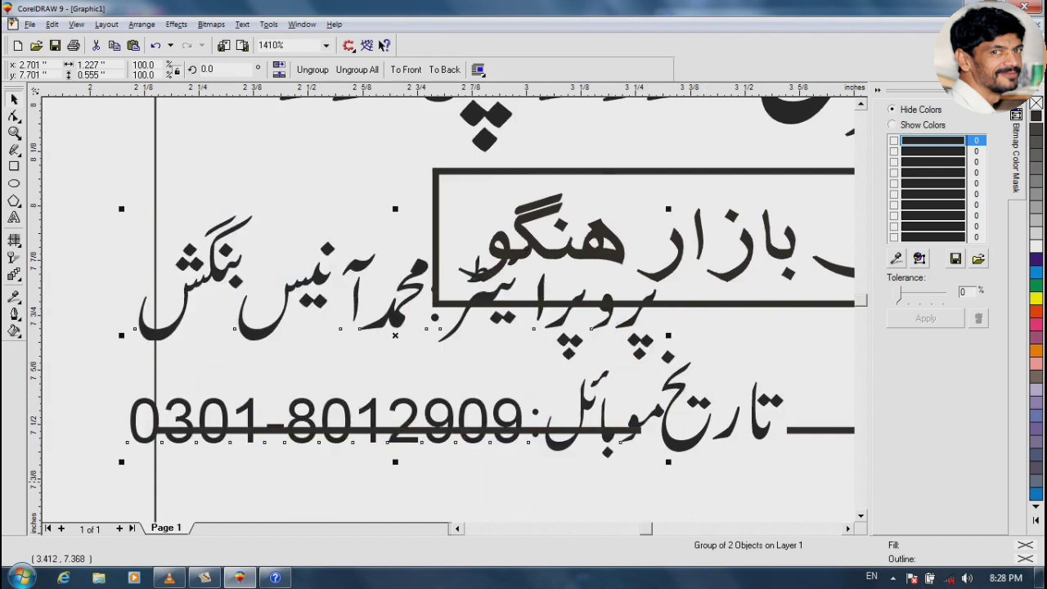
left_click_drag(668, 462, 564, 383)
left_click_drag(442, 352, 442, 352)
key("ctrl+u")
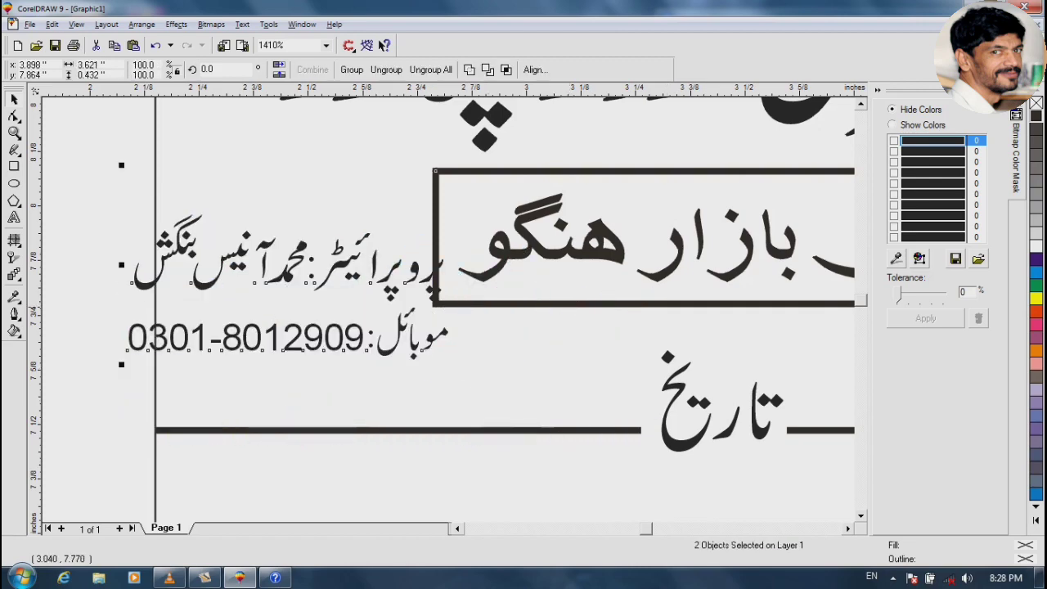
key("e")
left_click(525, 332)
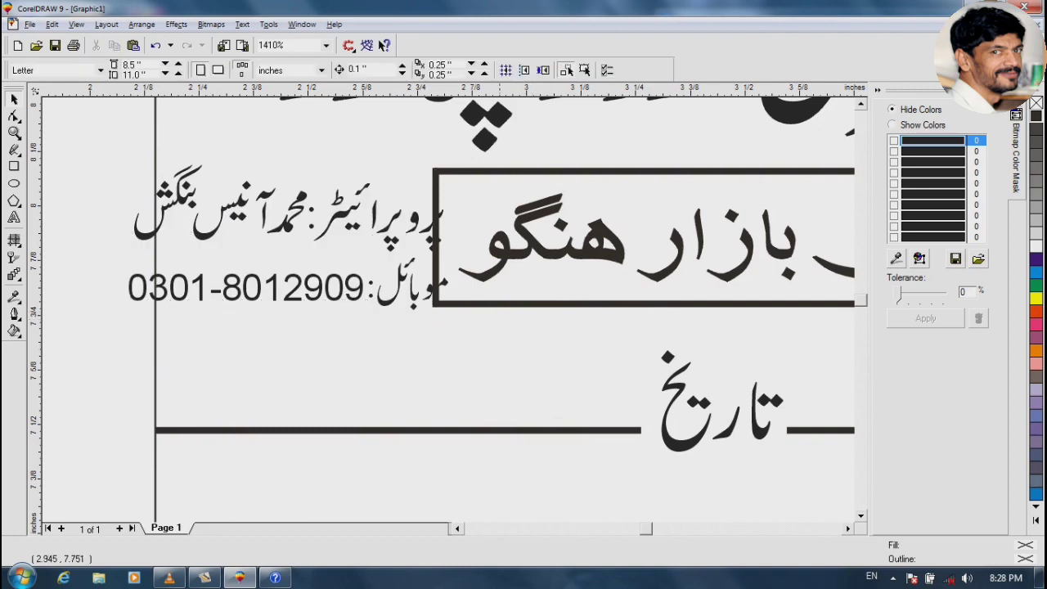
Group the address text with its box, shift it right of the proprietor block, and enlarge the proprietor block slightly
left_click(509, 258)
left_click(467, 258, "shift")
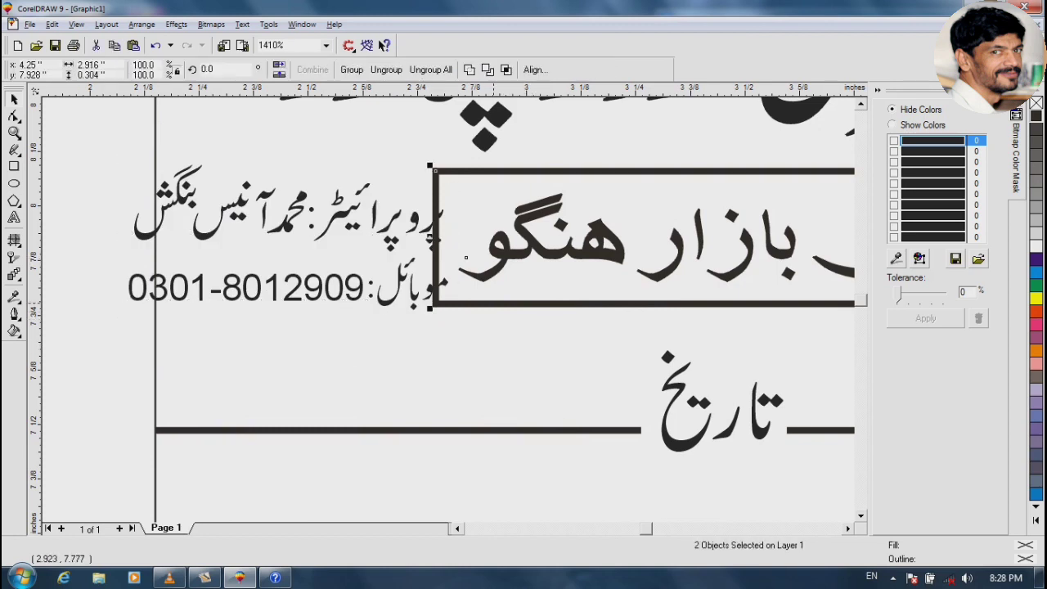
key("ctrl+g")
left_click_drag(493, 300, 623, 300)
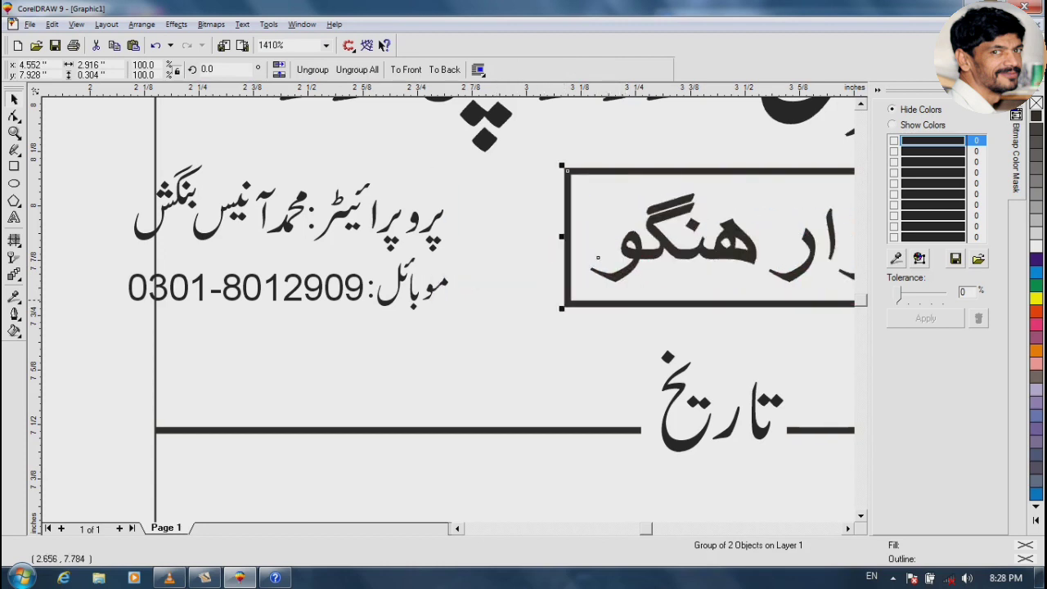
left_click_drag(374, 295, 417, 300)
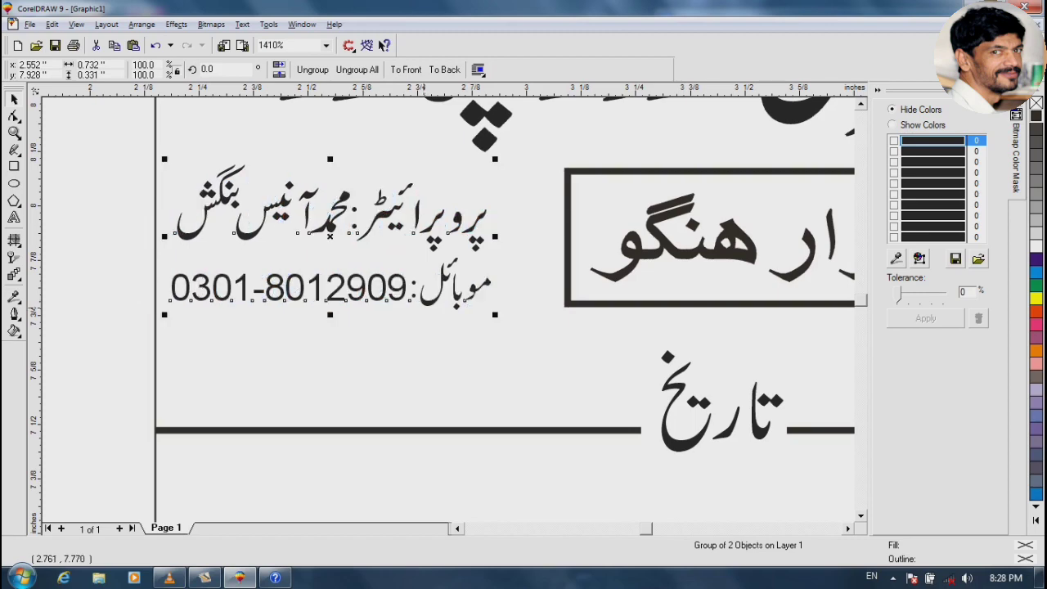
key("F2")
left_click_drag(140, 140, 630, 336)
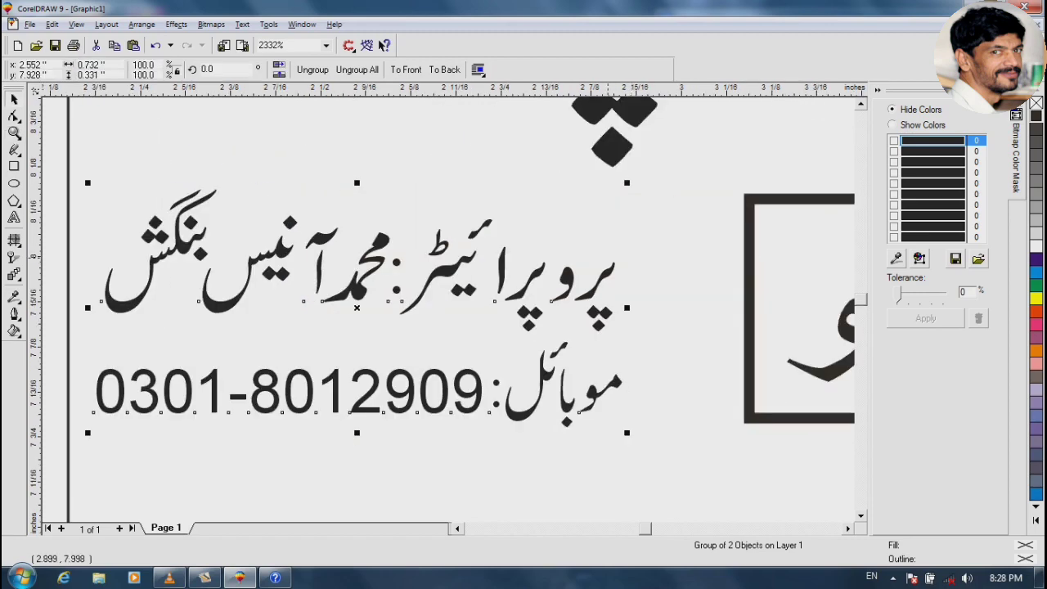
mouse_move(628, 183)
left_mouse_down()
mouse_move(641, 176)
mouse_move(538, 390)
mouse_move(641, 176)
left_mouse_up()
left_click(752, 386, "shift")
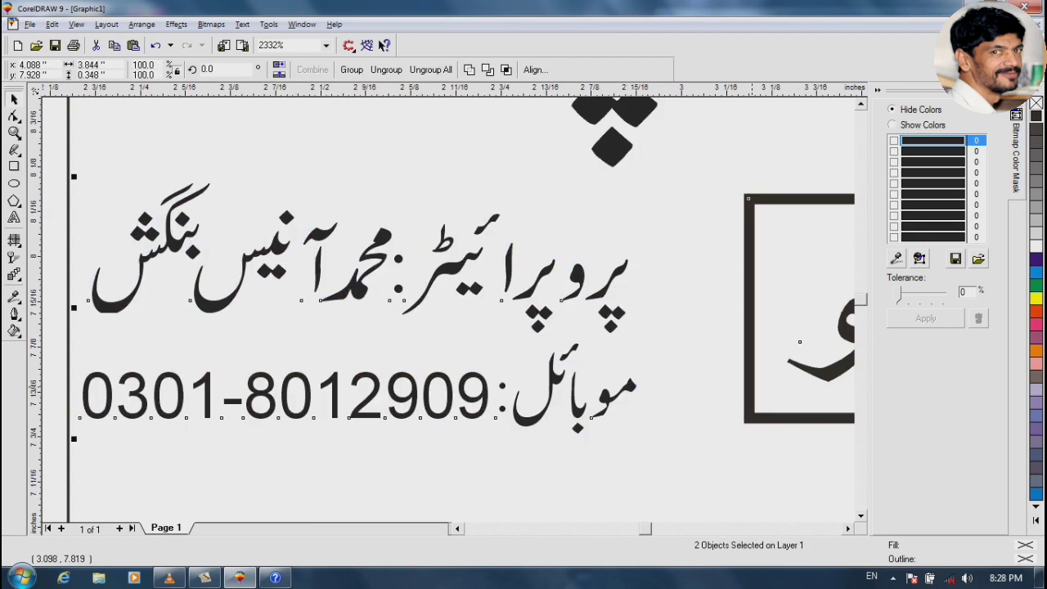
left_click(714, 389)
key("F3")
key("F3")
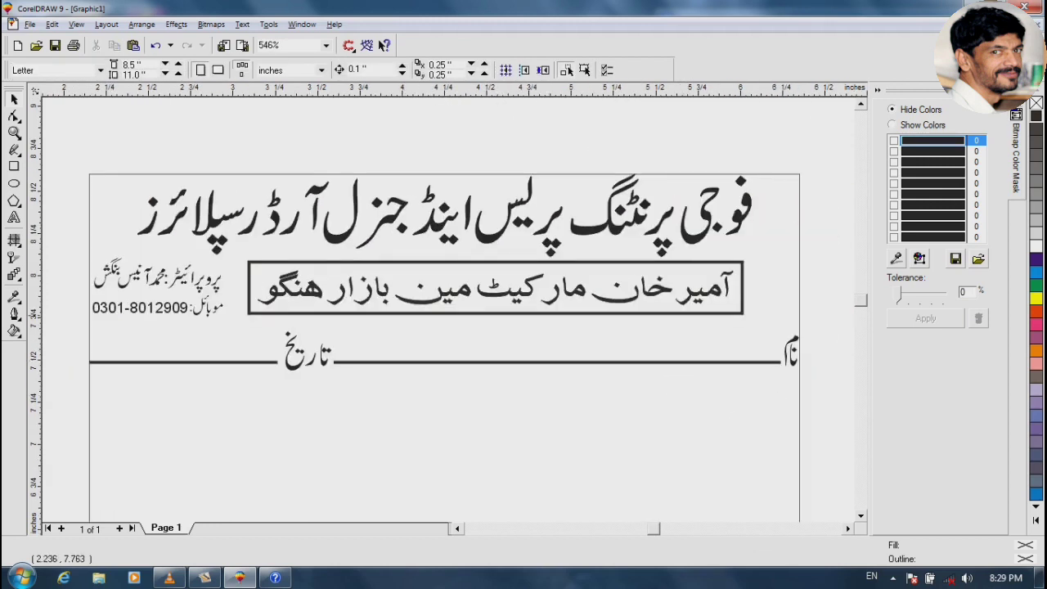
Move the name/date rule lower on the page
left_click(107, 309)
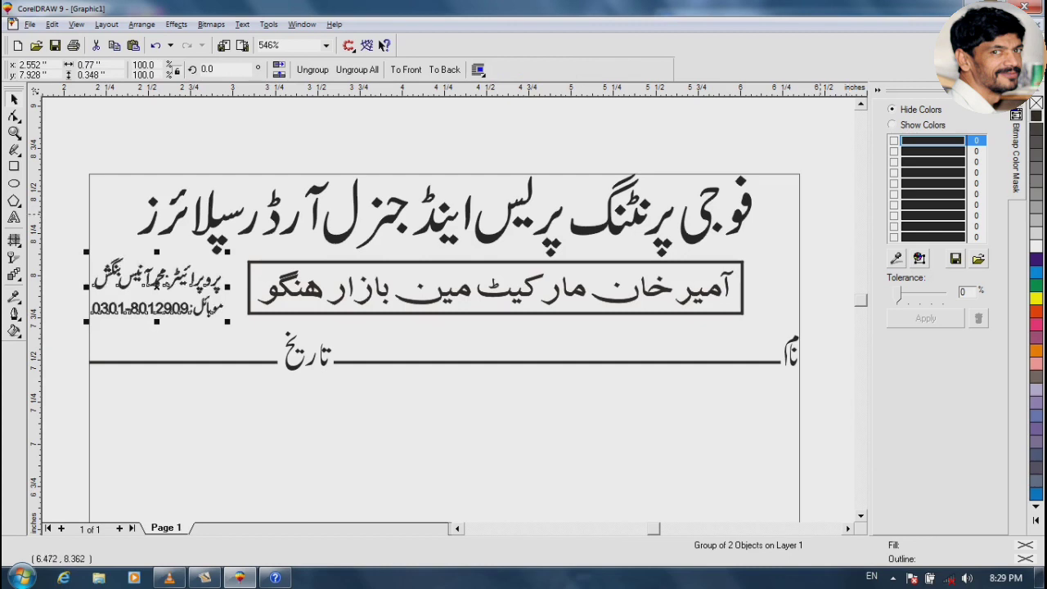
left_click(733, 390)
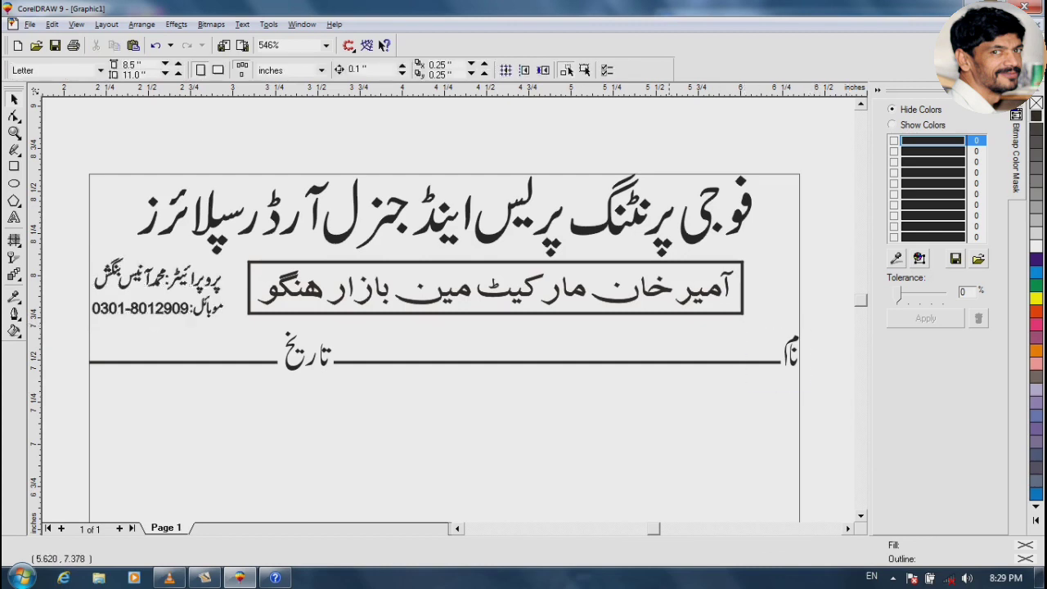
left_click(301, 362)
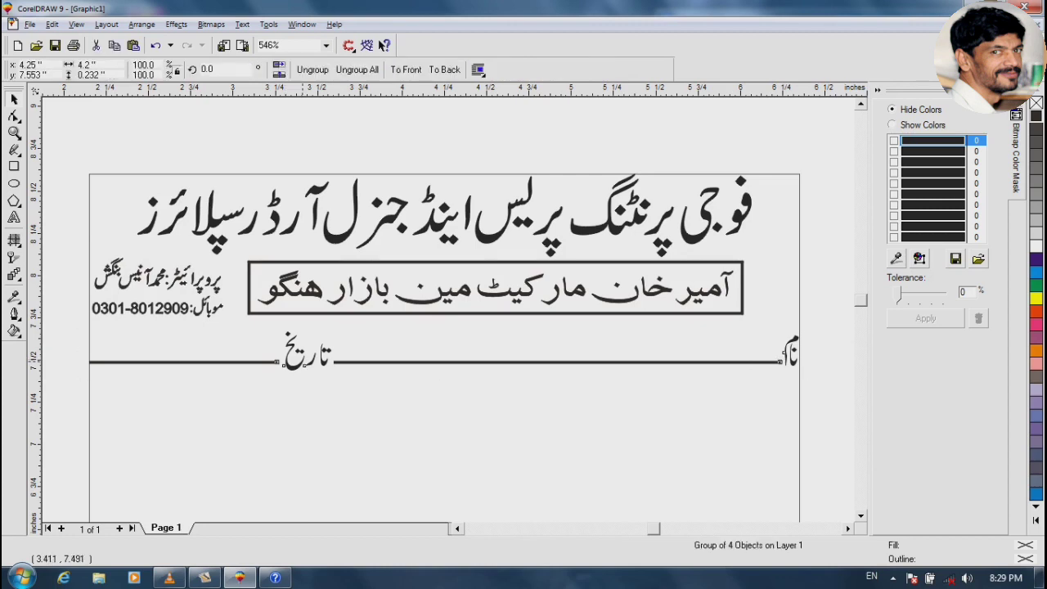
left_click_drag(302, 362, 308, 383)
left_click(381, 348)
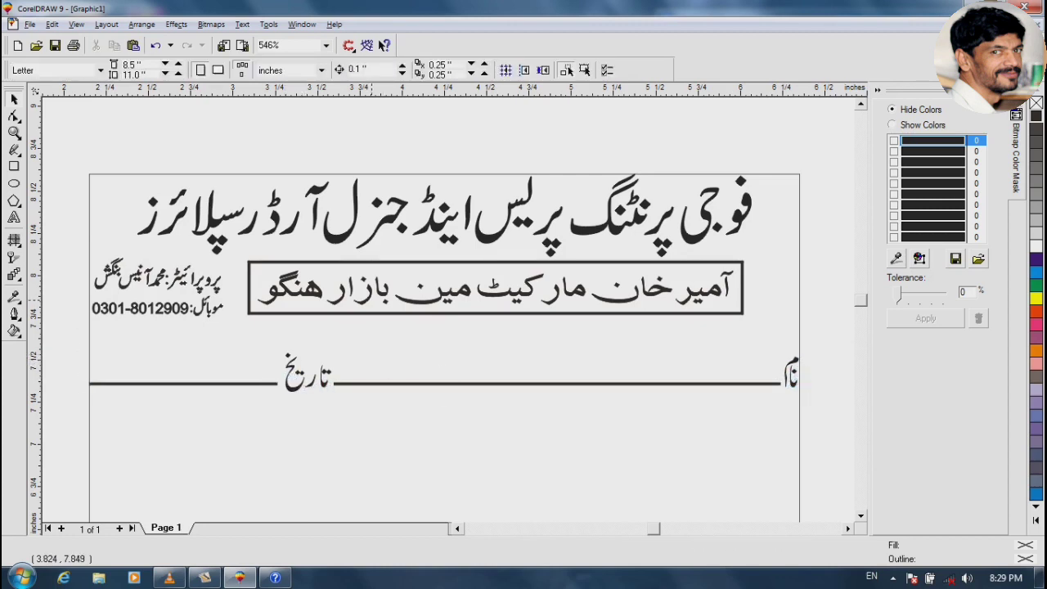
Bring the proprietor block and boxed address together, group them, and centre the group within the bill's border
left_click(397, 299)
left_click_drag(397, 299, 420, 296)
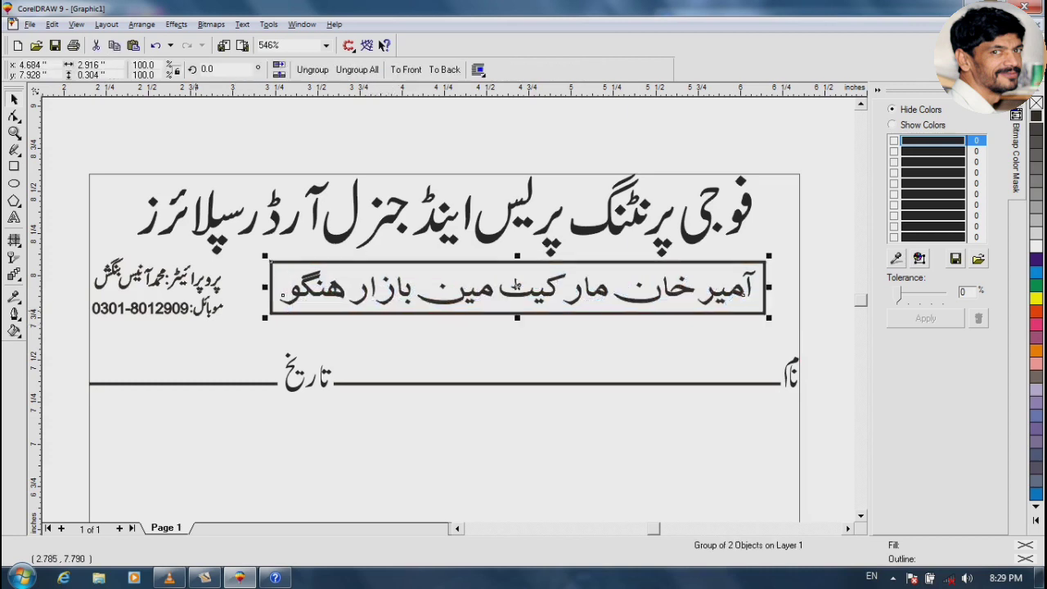
left_click_drag(196, 310, 210, 311)
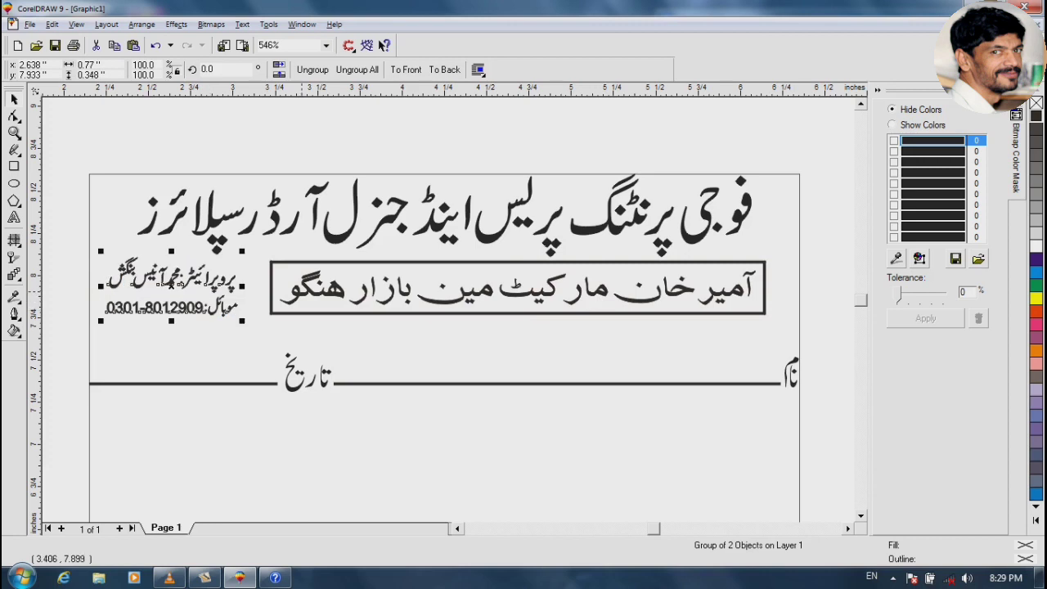
left_click(283, 295, "shift")
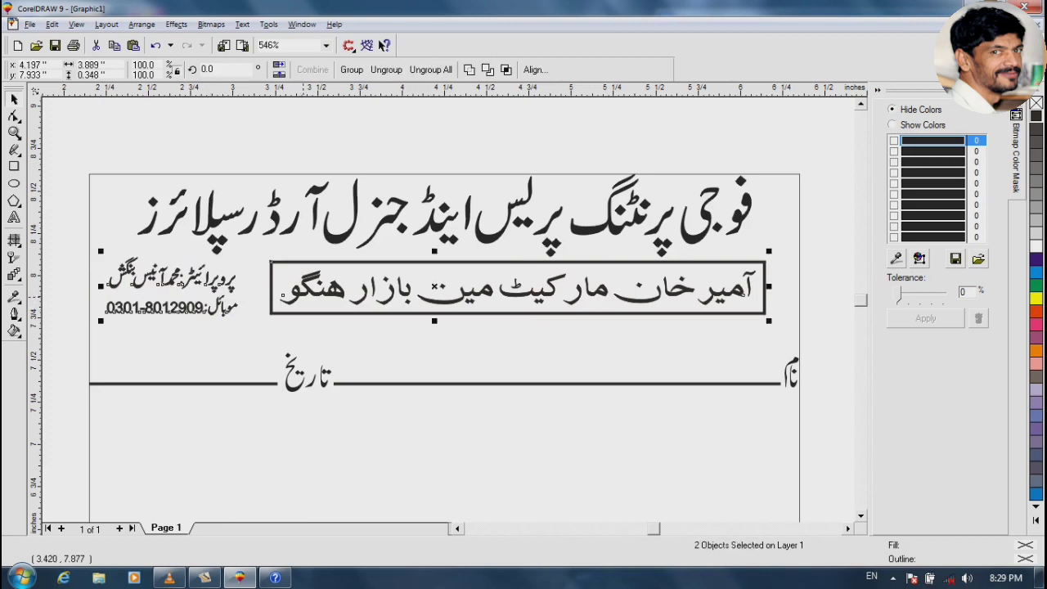
key("Down")
key("ctrl+g")
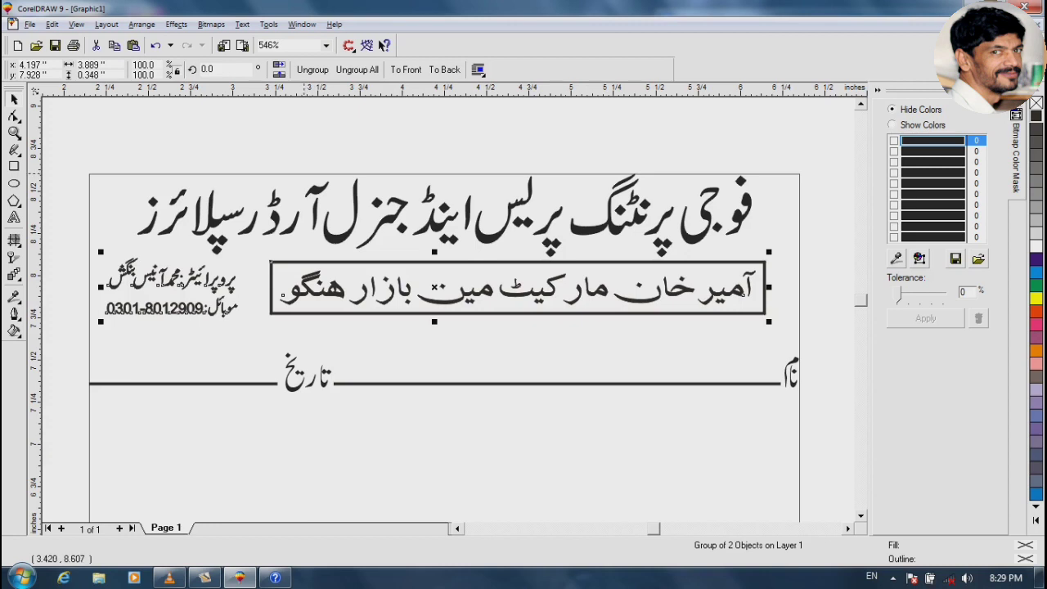
left_click(307, 175, "shift")
key("c")
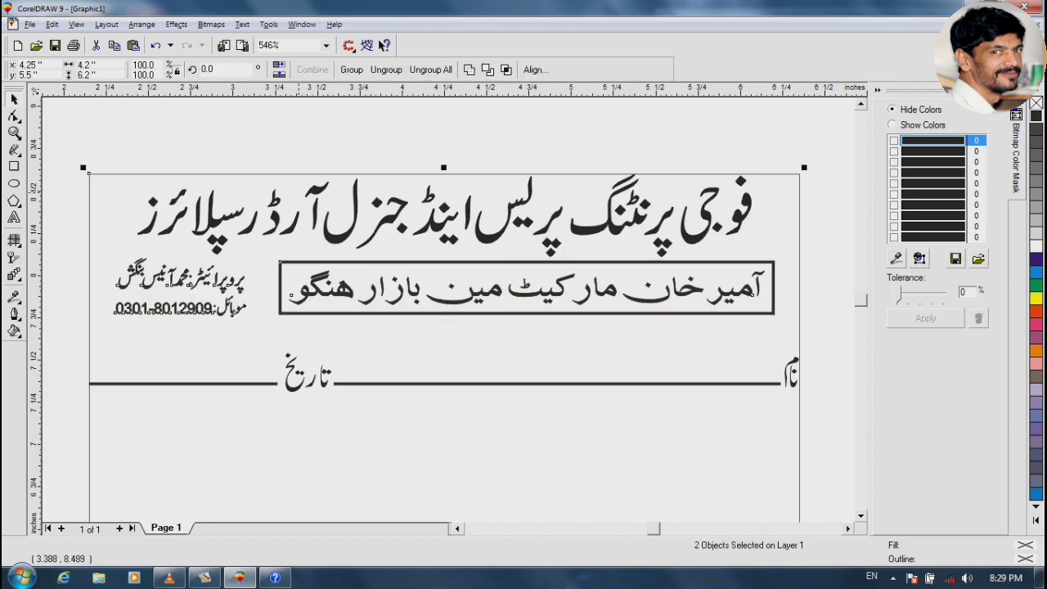
key("Escape")
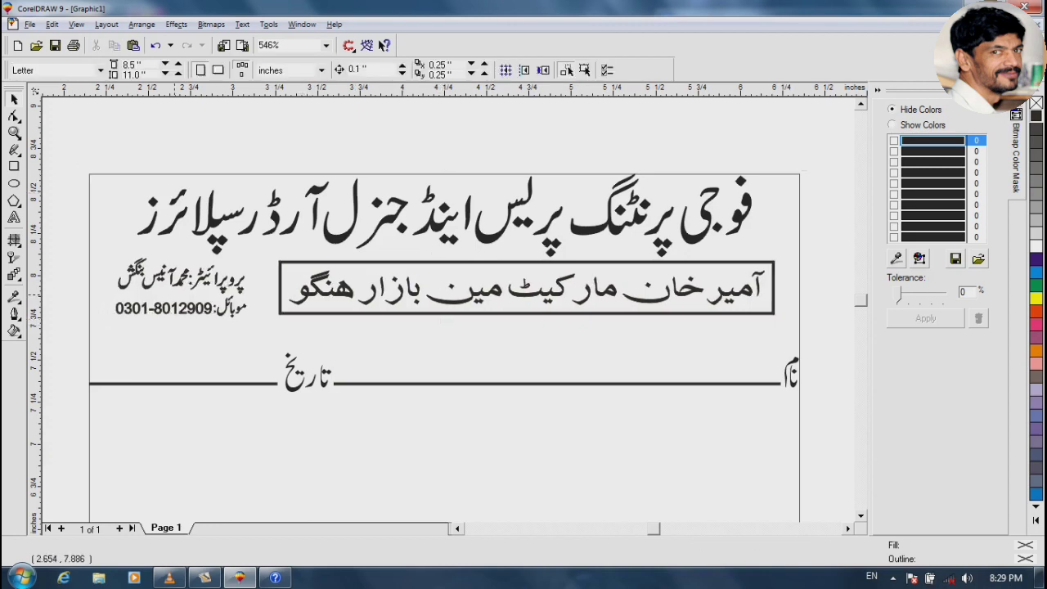
Draw a rectangle around the proprietor block, extending it right and down below the phone number
left_click_drag(82, 251, 153, 266)
left_click_drag(323, 327, 323, 326)
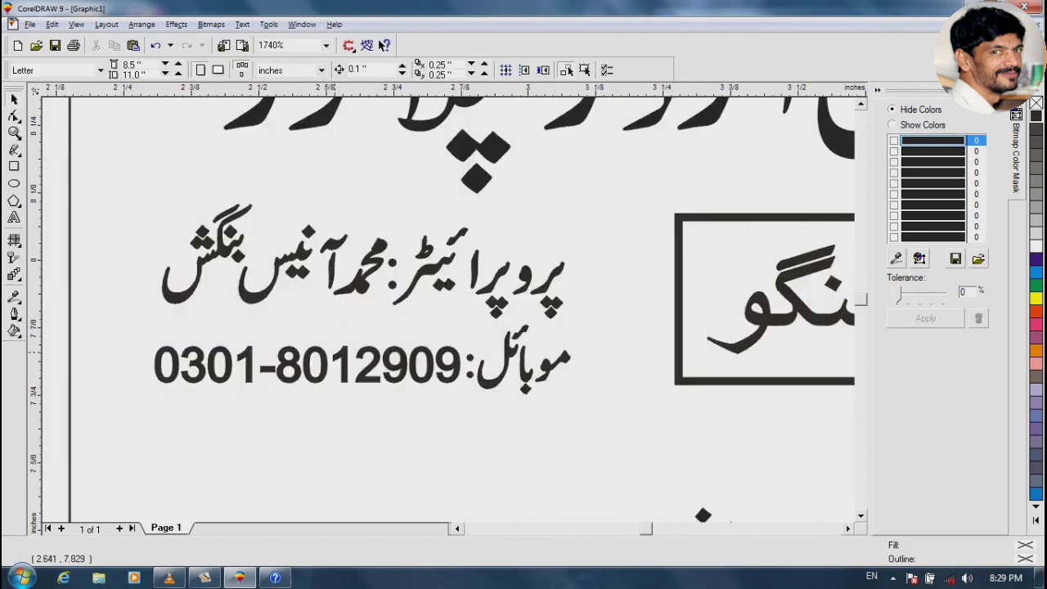
left_click(14, 166)
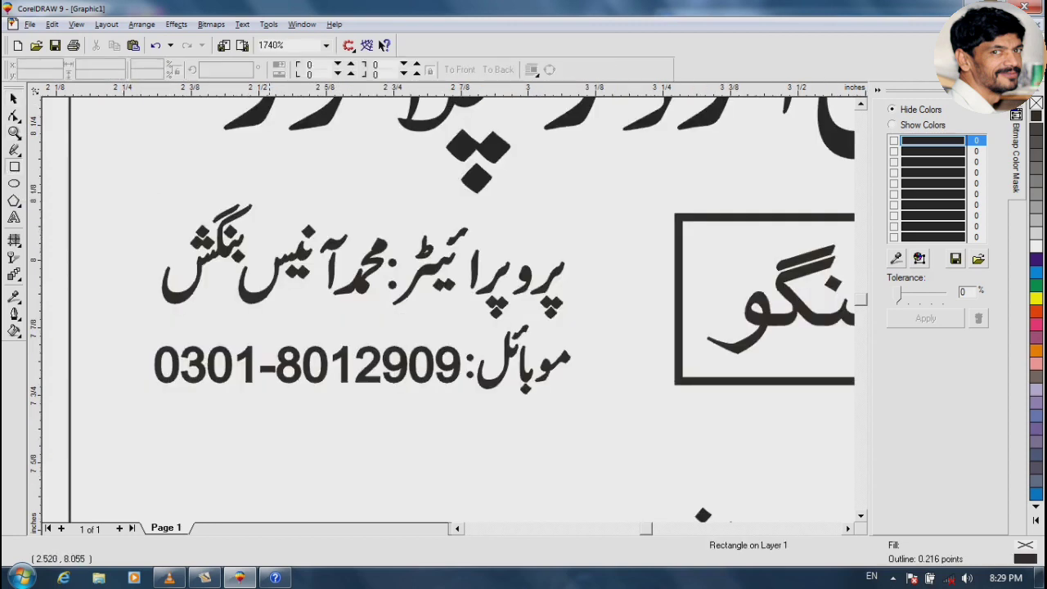
left_click_drag(135, 199, 526, 376)
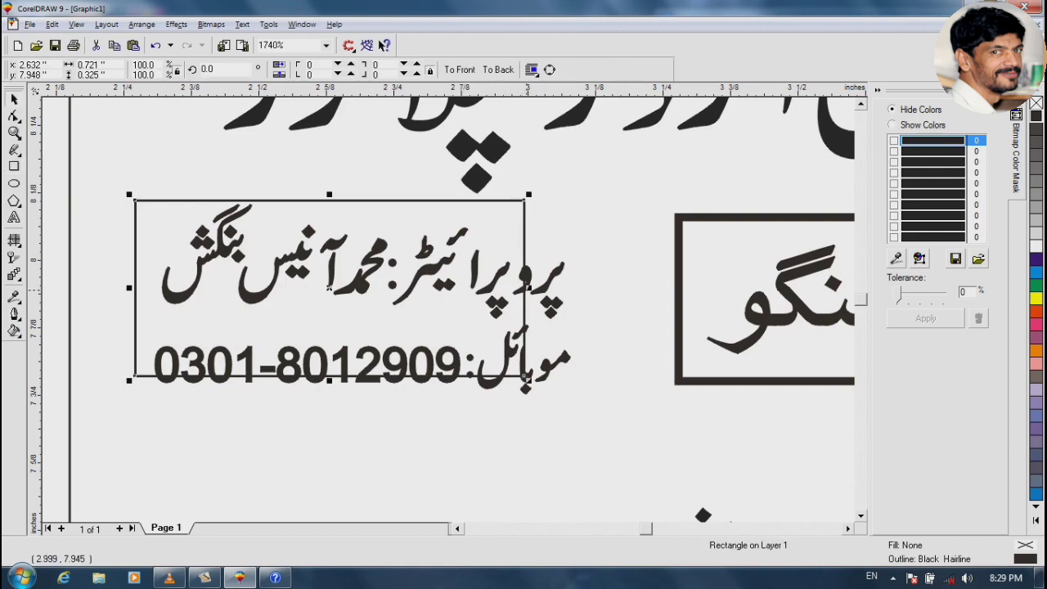
left_click_drag(528, 288, 600, 287)
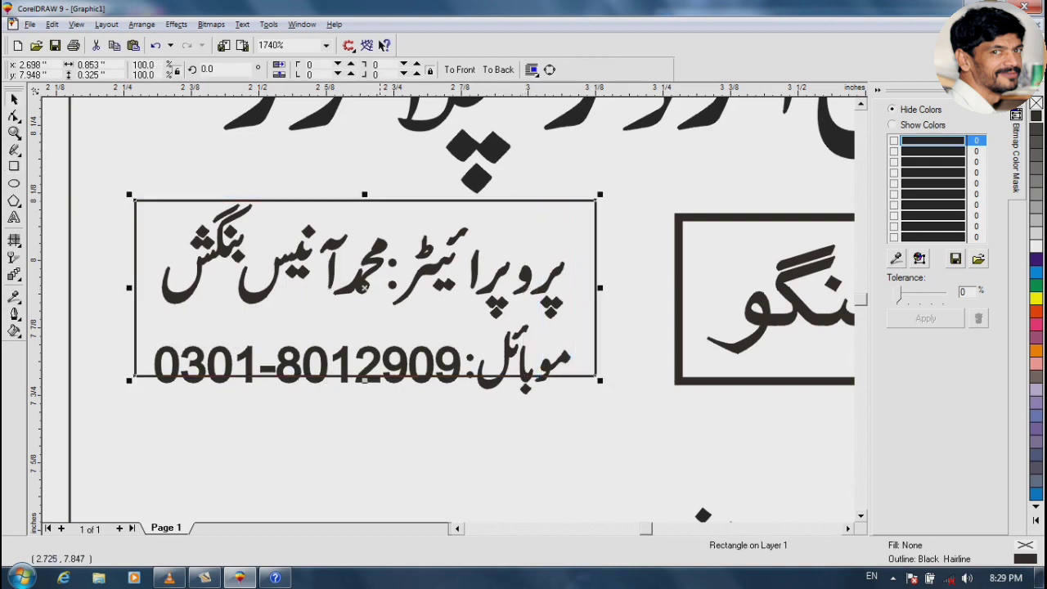
left_click_drag(364, 379, 374, 417)
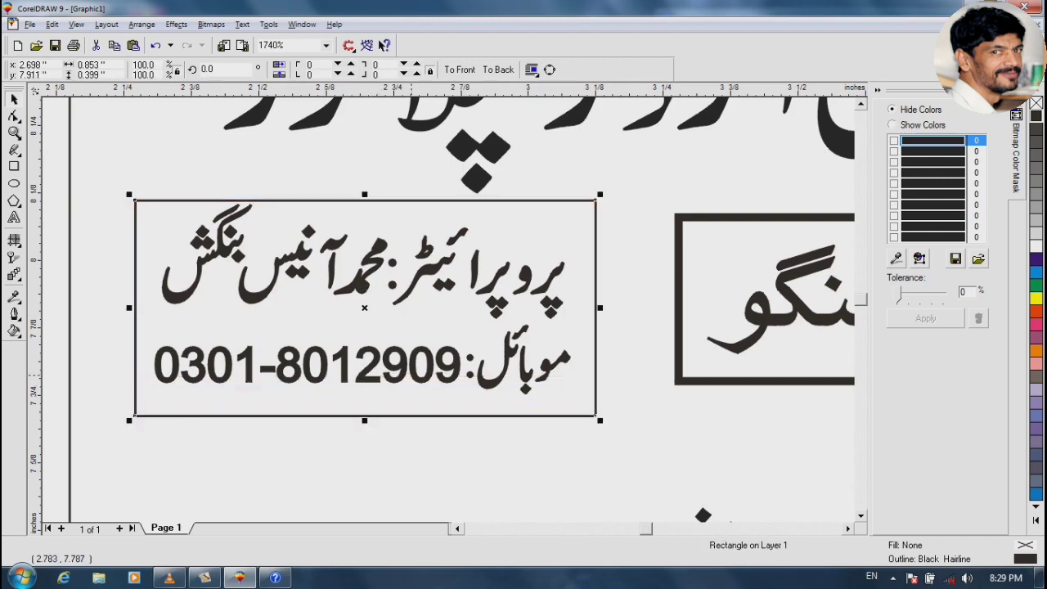
Group the two proprietor text lines and centre them horizontally and vertically in the rectangle
left_click(396, 378, "shift")
left_click(409, 396)
left_click(367, 373)
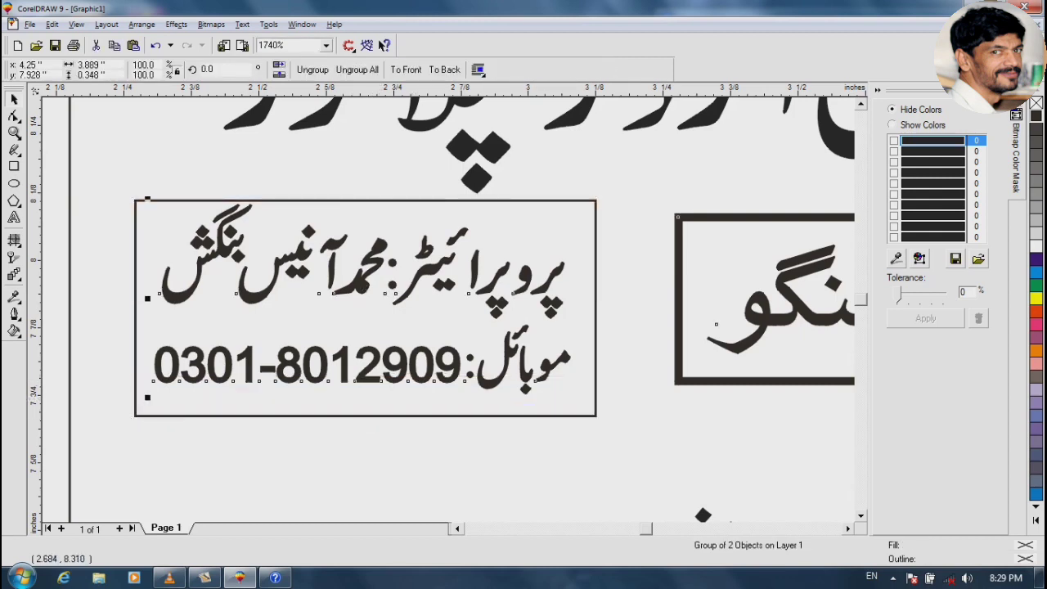
left_click(312, 71)
key("ctrl+g")
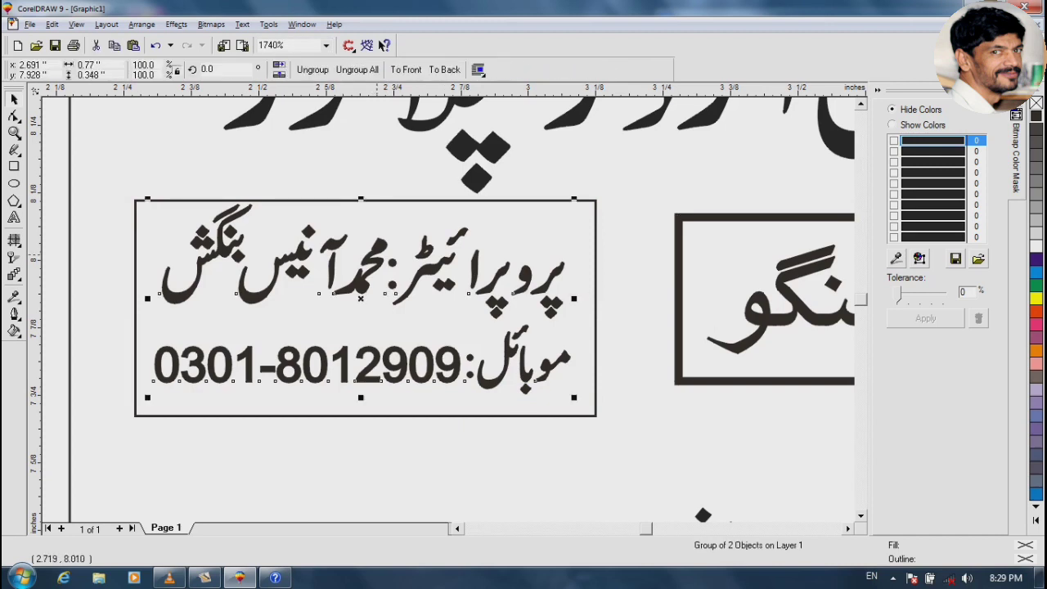
left_click(403, 201, "shift")
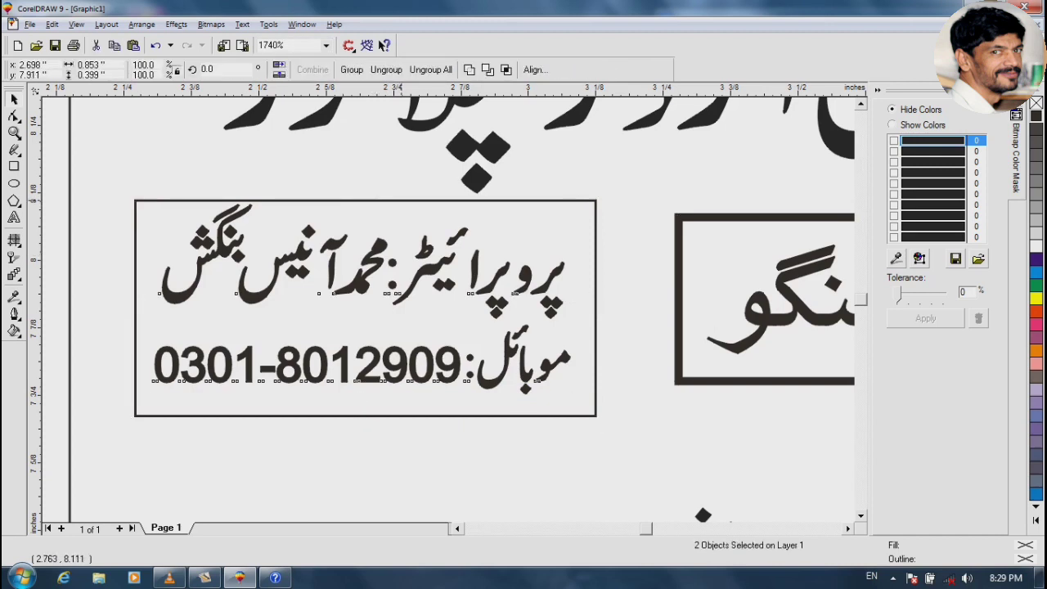
key("c")
key("e")
left_click(403, 200, "shift")
left_click(405, 201)
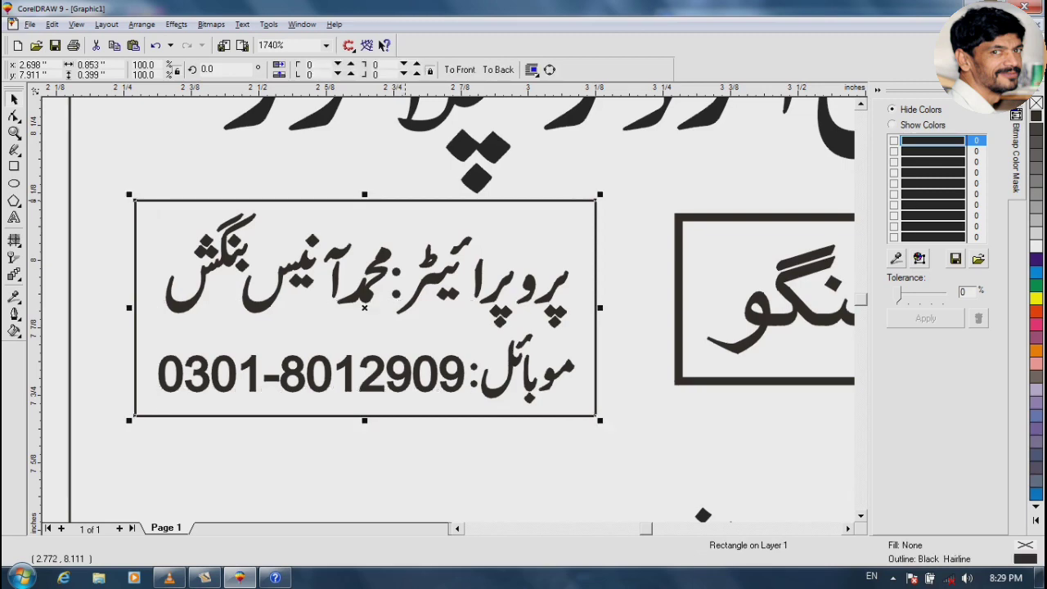
Give the proprietor rectangle a 1-point outline and group it with its text
key("F12")
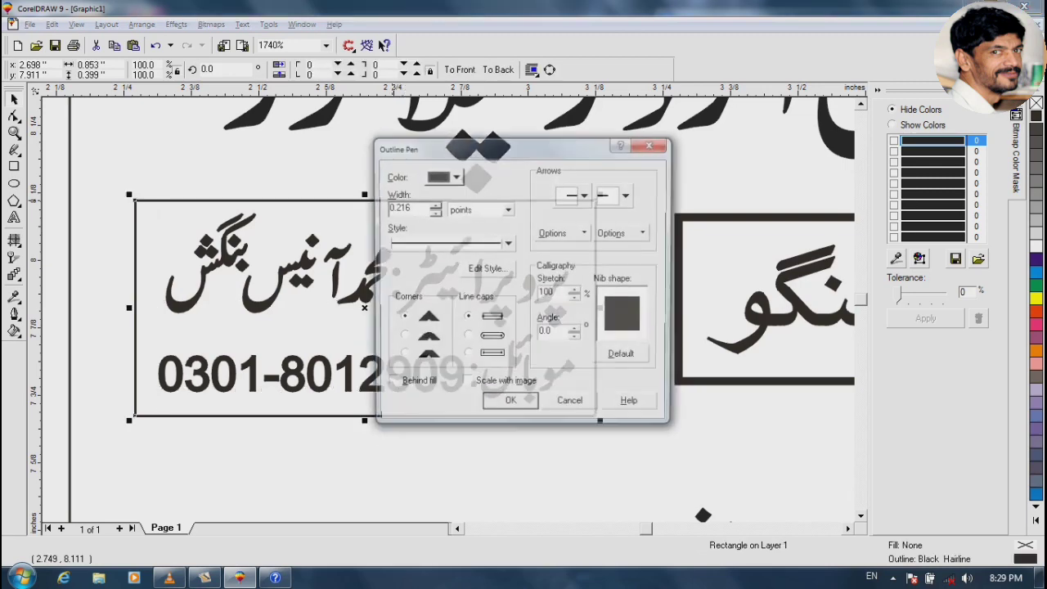
type("1")
key("Return")
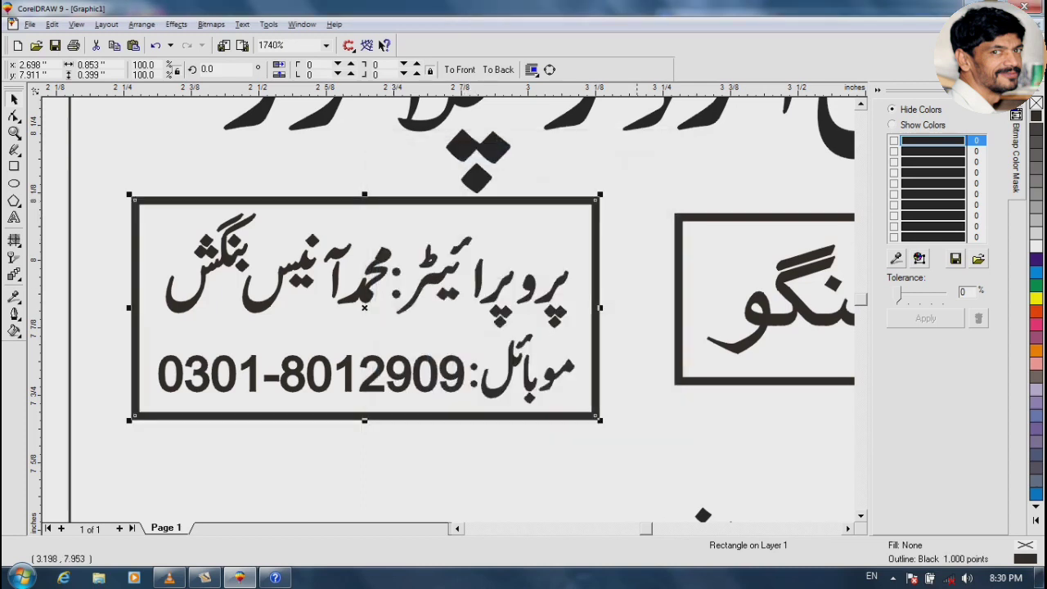
left_click(557, 286, "shift")
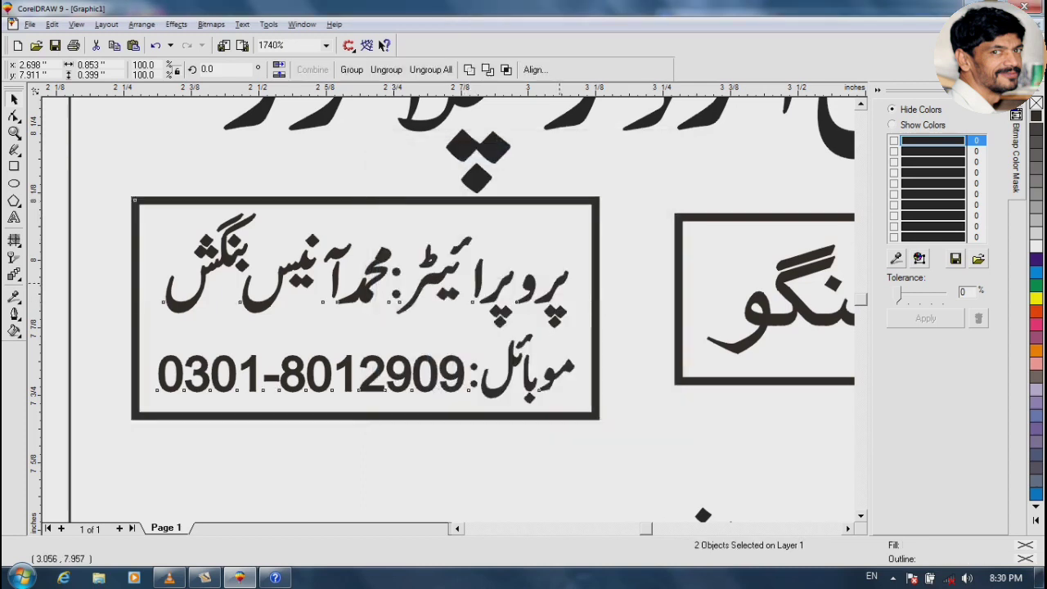
key("ctrl+g")
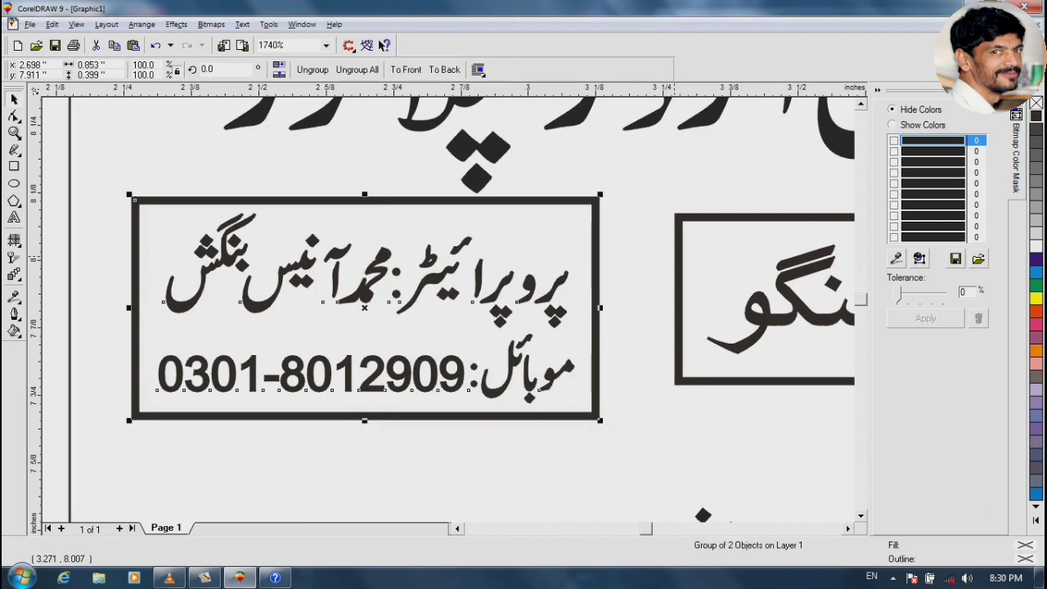
Nudge the boxed proprietor group into position and line it up beside the address box
key("ctrl+u")
key("Up")
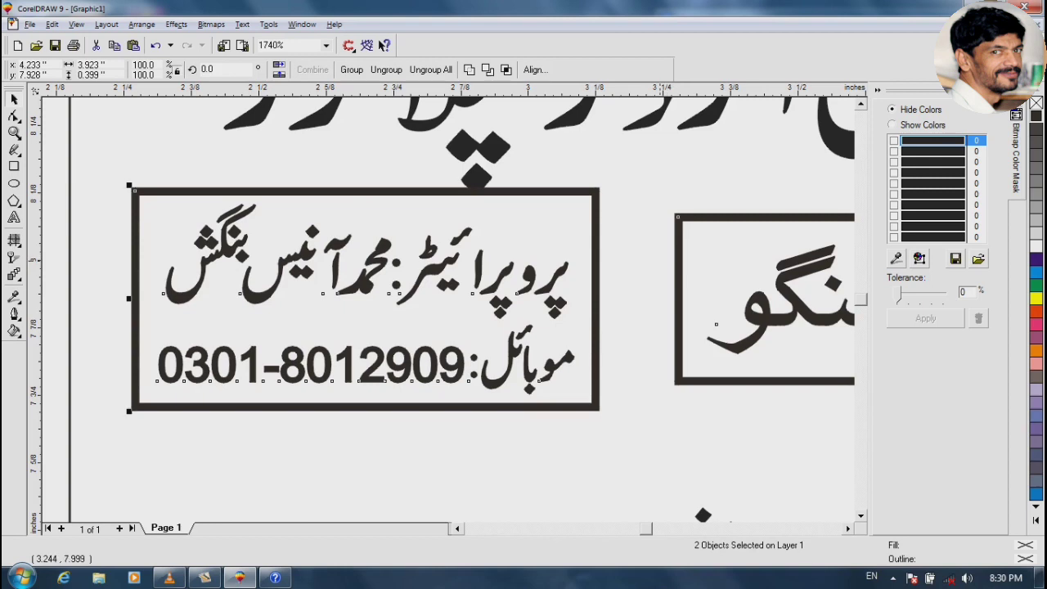
key("ctrl+g")
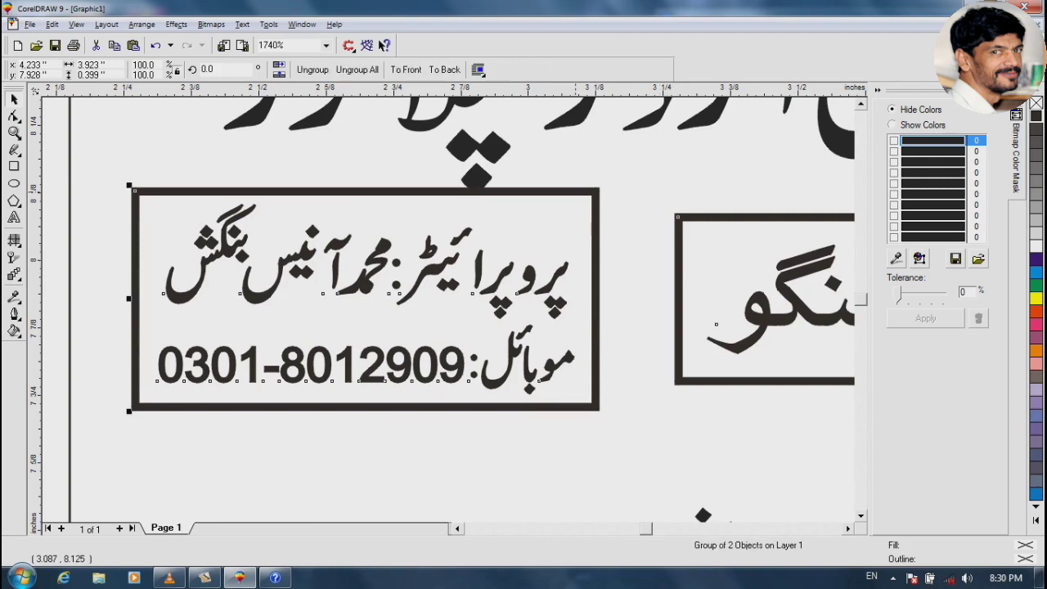
left_click_drag(575, 193, 575, 207)
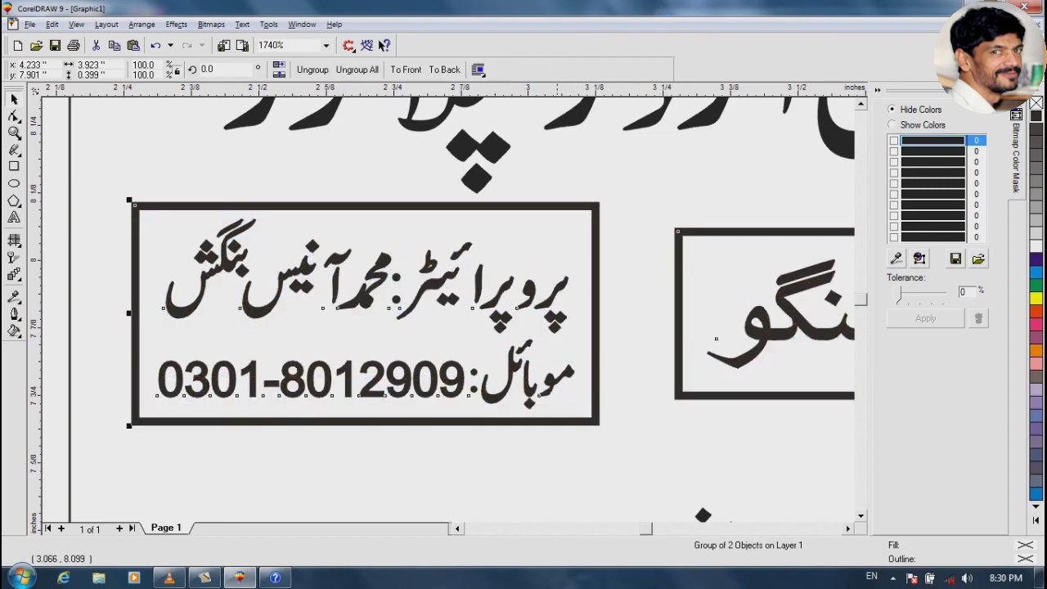
key("ctrl+u")
key("c")
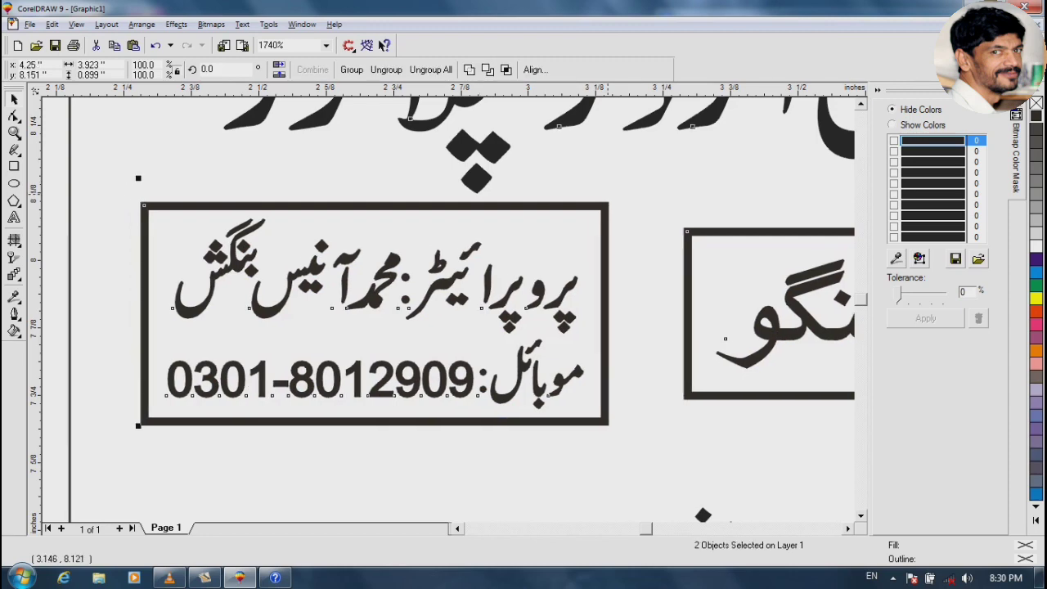
left_click(621, 245)
key("F3")
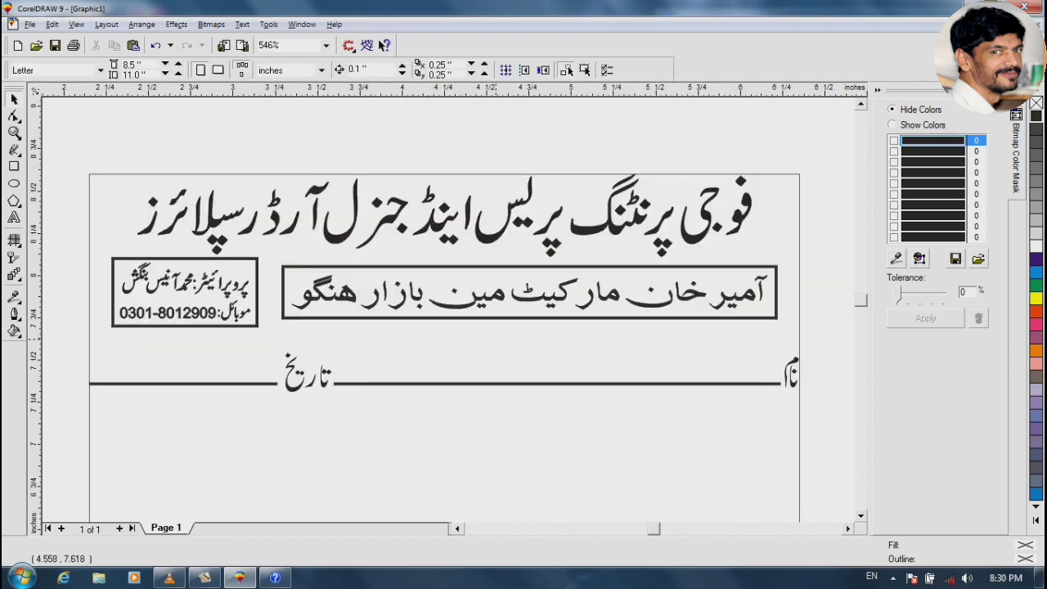
Zoom in on the Urdu title and drop a duplicate copy of it above the original
left_click(317, 214)
key("F2")
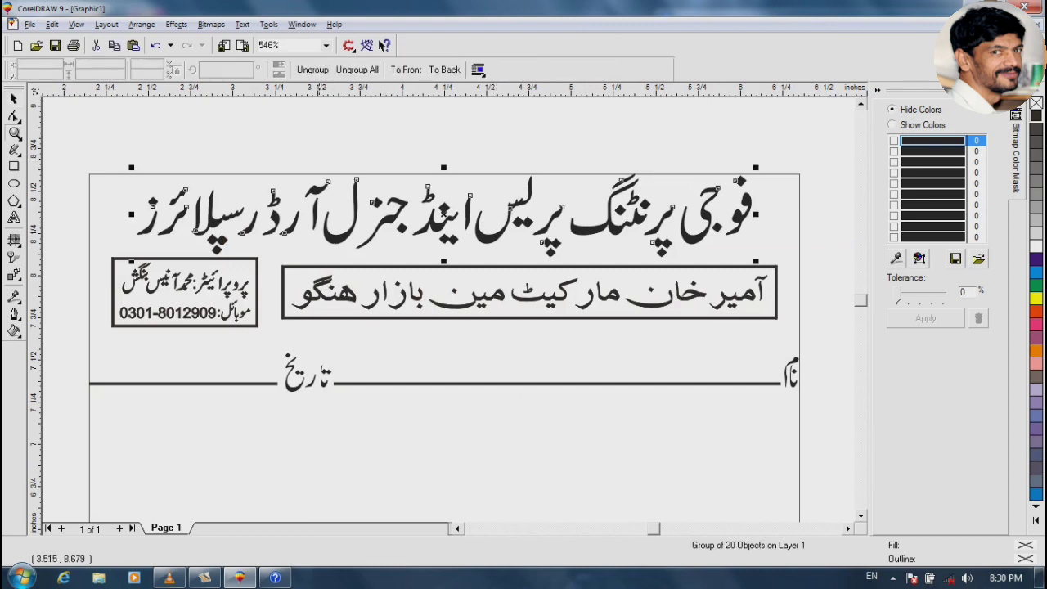
left_click_drag(322, 158, 642, 266)
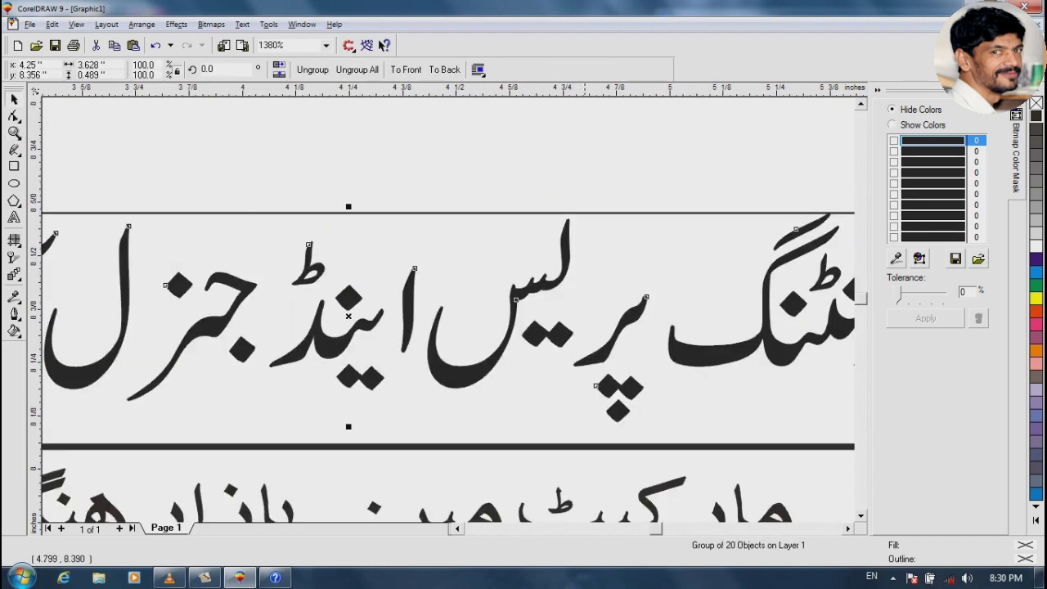
left_click_drag(593, 354, 461, 177)
right_click(460, 178)
Give the original title a 4-point outline drawn behind the fill and scaling with the image
left_click(520, 300)
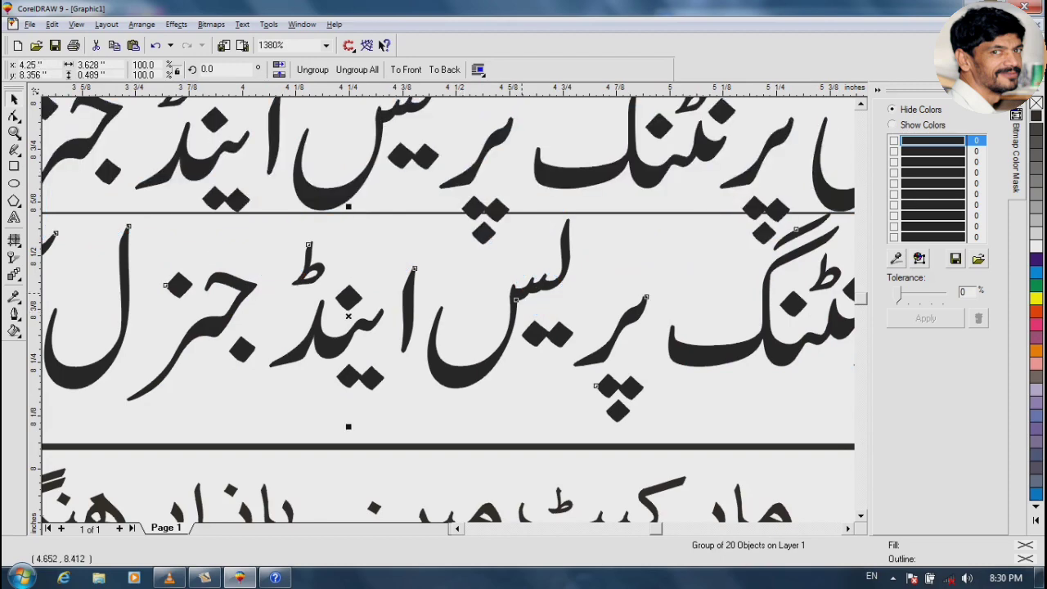
key("F12")
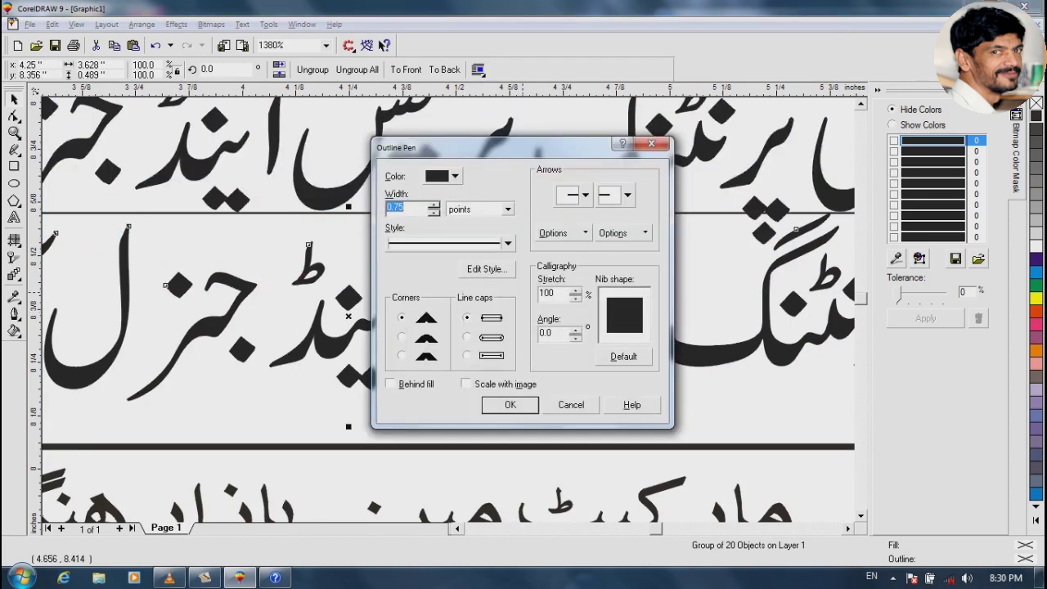
type("4")
key("alt+b")
key("alt+m")
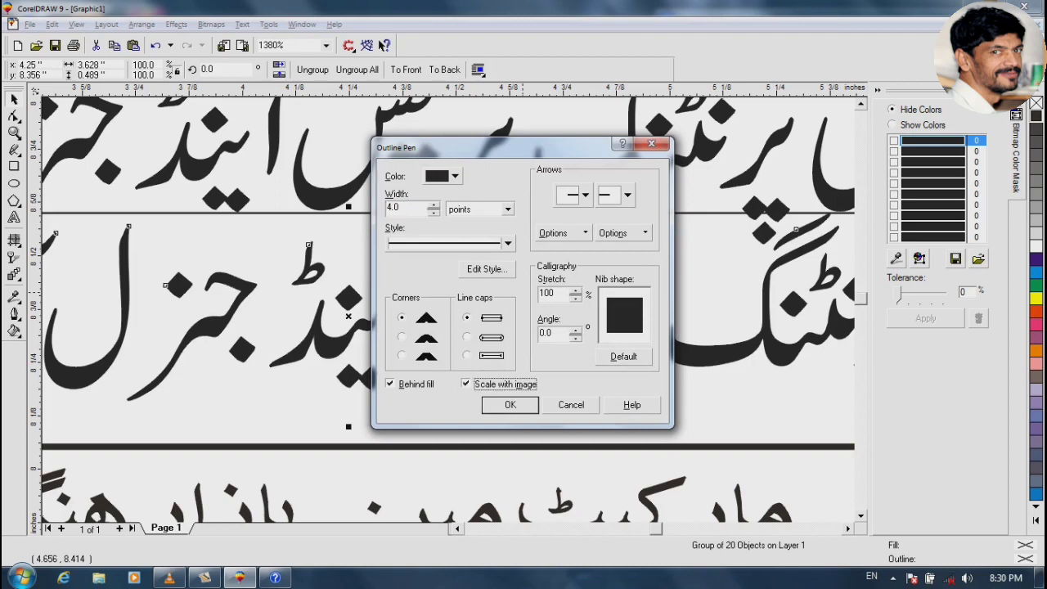
key("Return")
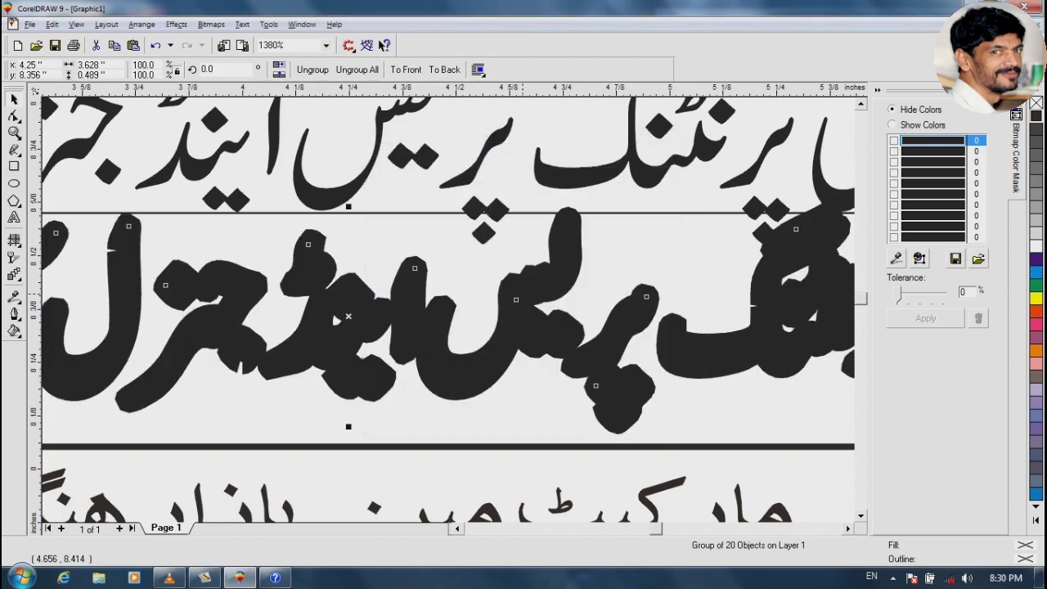
Reduce the title outline to 2.5 points and delete the plain duplicate title
key("F12")
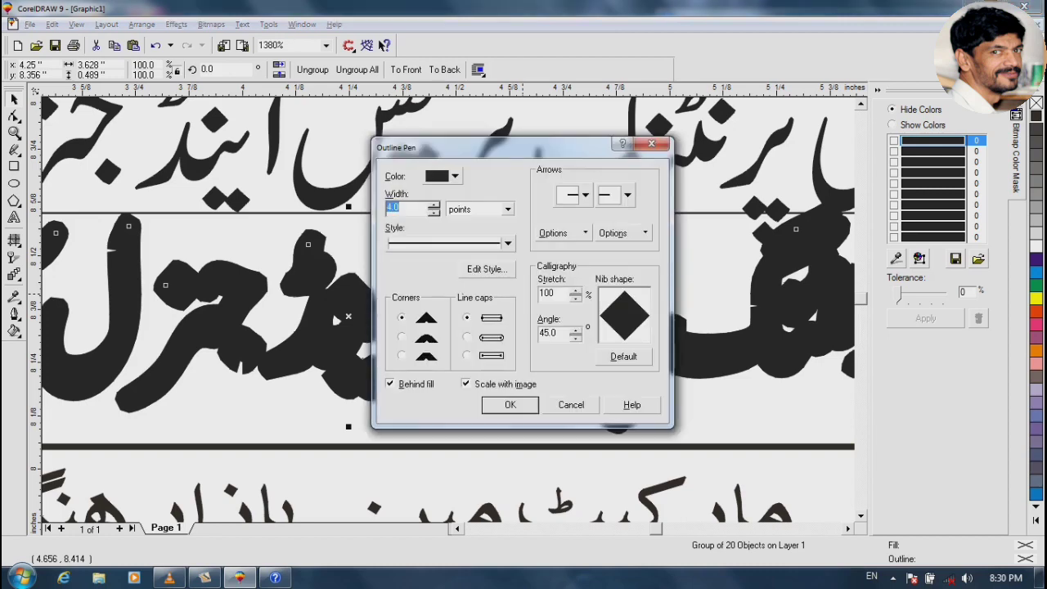
type("2.50")
key("Return")
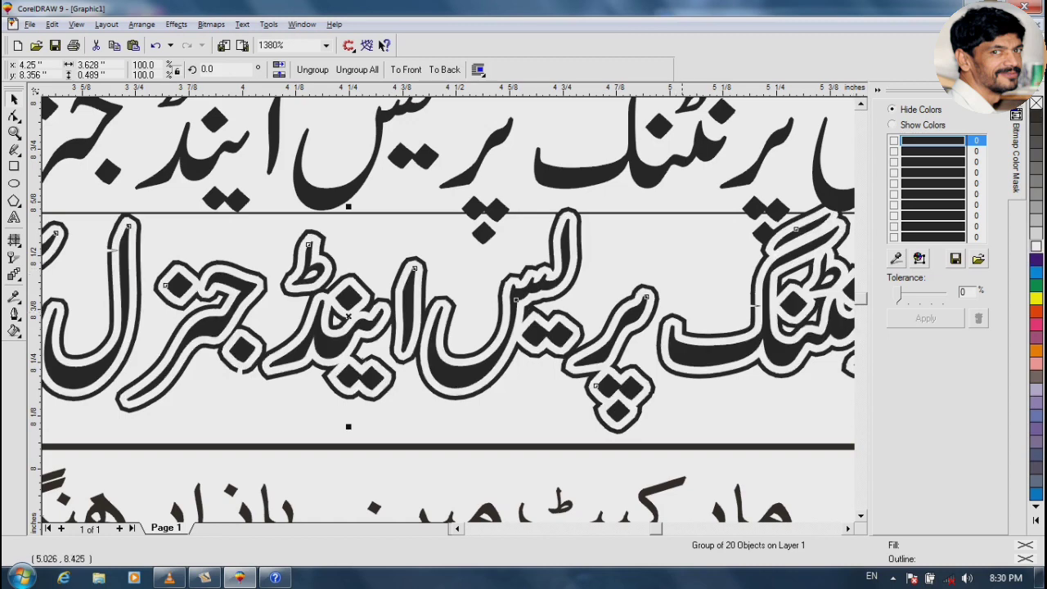
left_click(710, 153)
key("Delete")
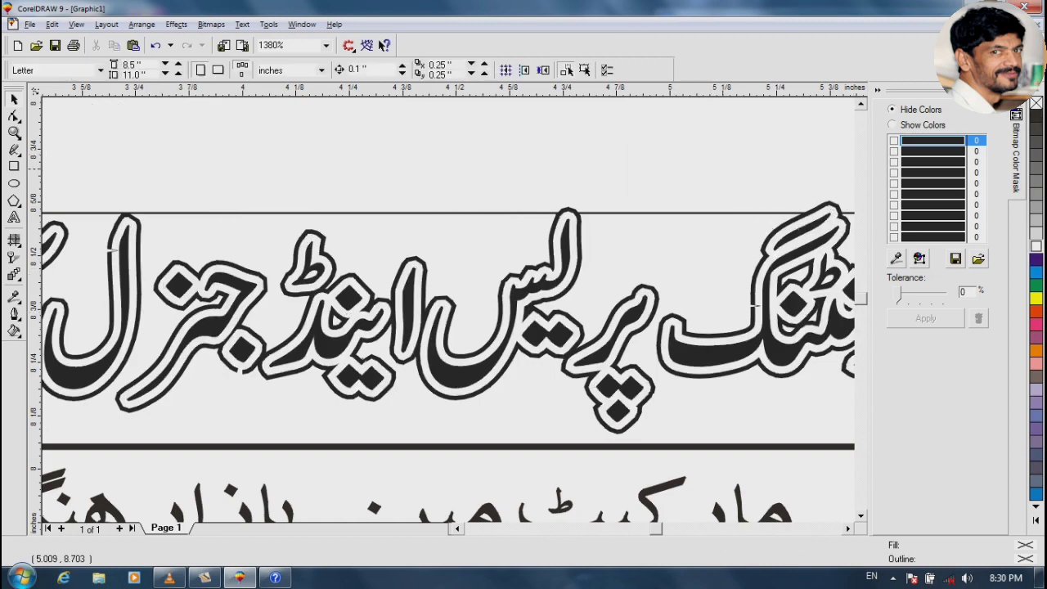
key("F3")
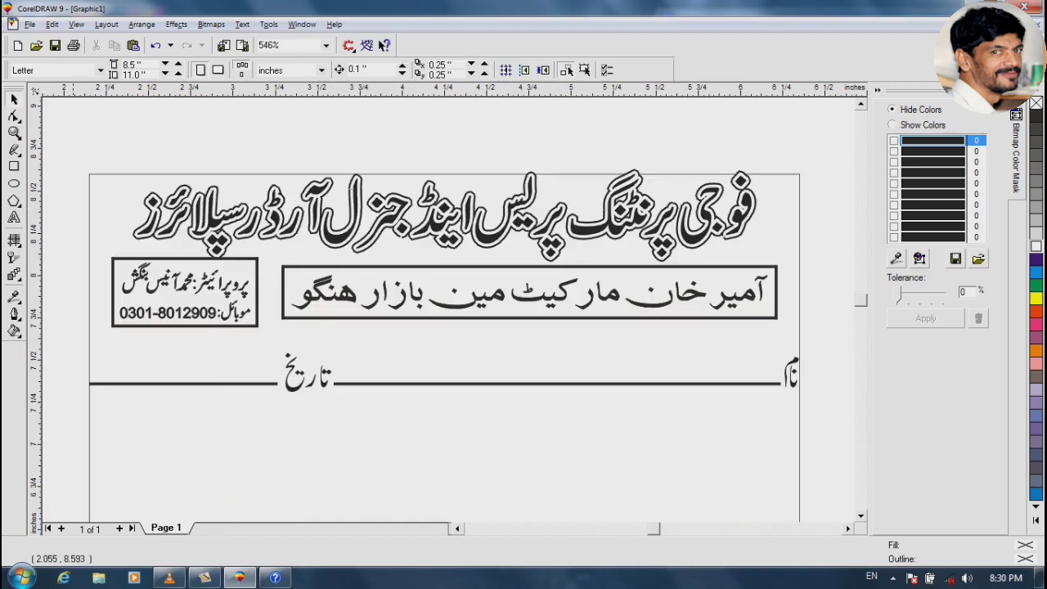
Group the four header elements together
left_click_drag(739, 333, 831, 415)
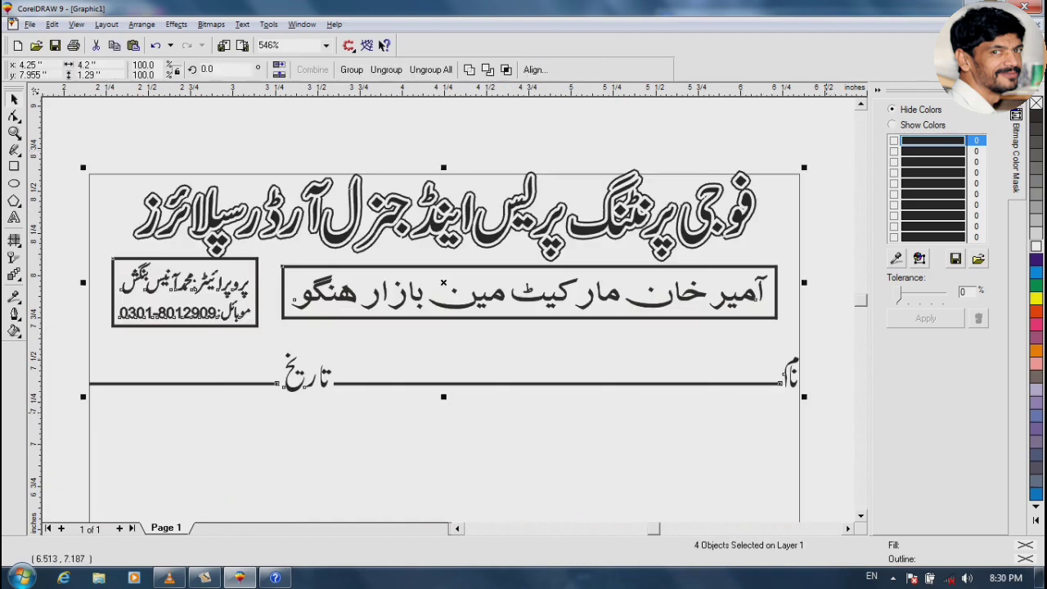
key("ctrl+g")
key("Escape")
key("F3")
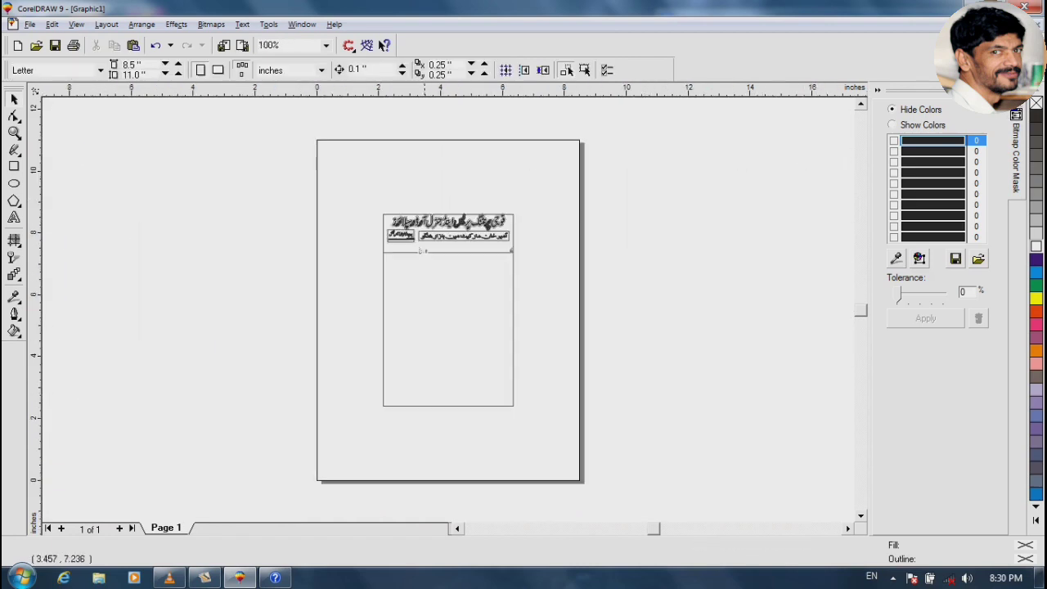
Ungroup the header group and then the name/date rule group
left_click_drag(367, 205, 561, 260)
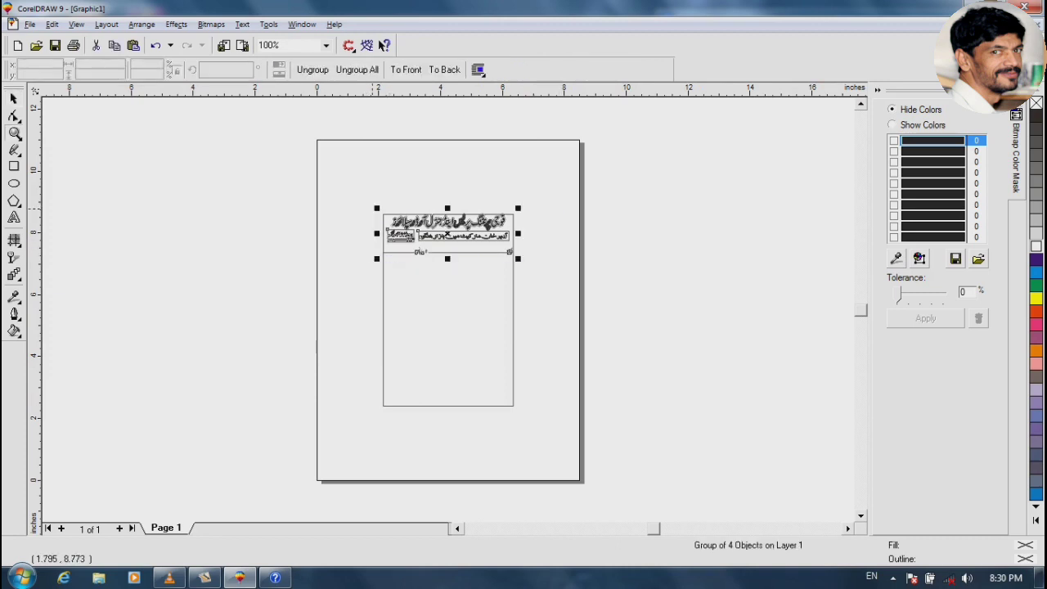
key("F2")
left_click_drag(374, 205, 549, 276)
left_click_drag(738, 316, 663, 365)
left_click(693, 346)
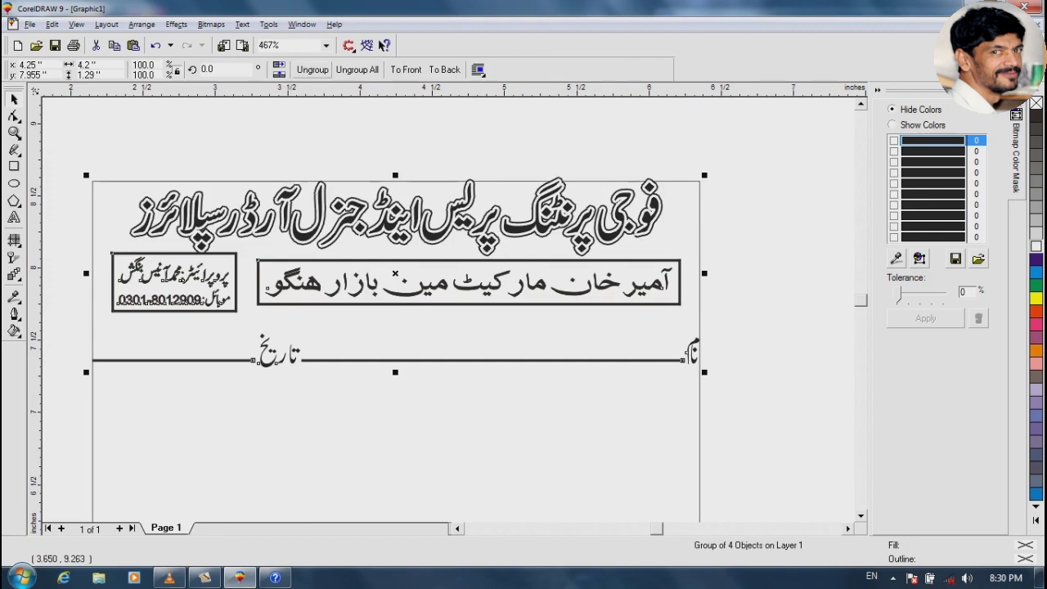
left_click(313, 70)
left_click(738, 304)
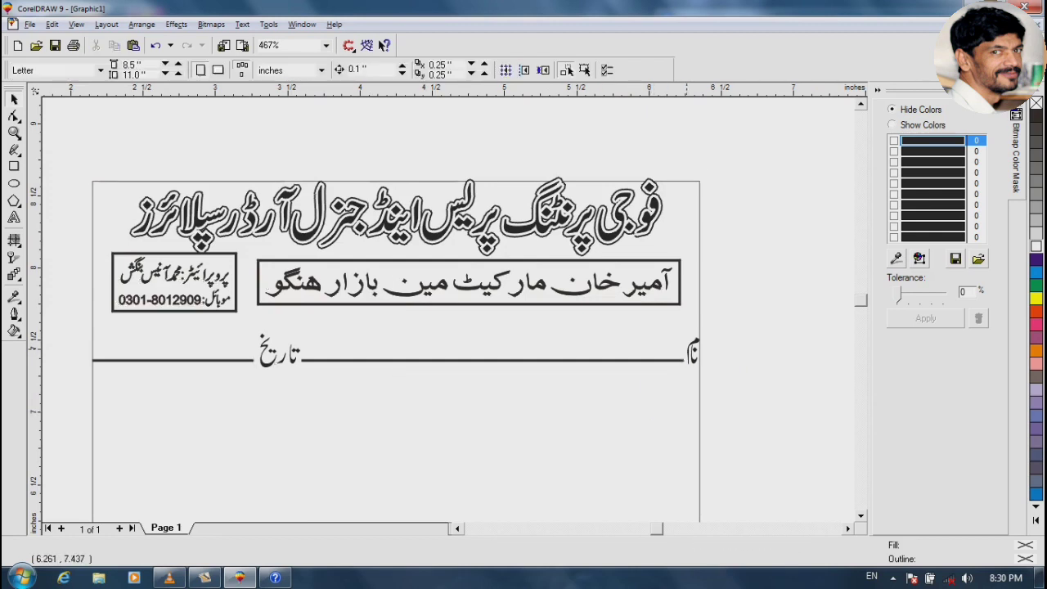
left_click(691, 347)
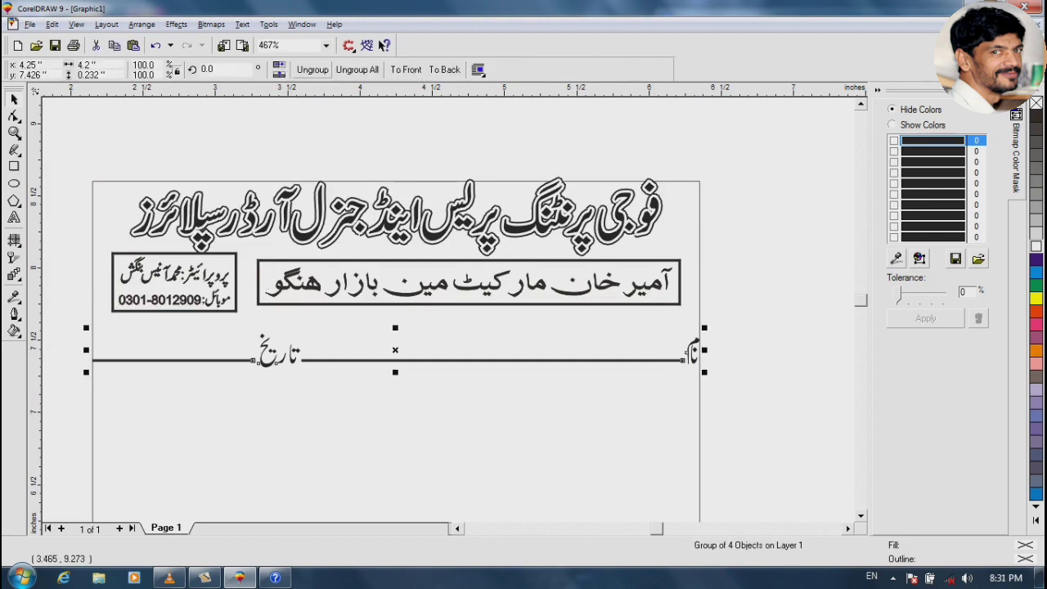
left_click(312, 69)
left_click(711, 325)
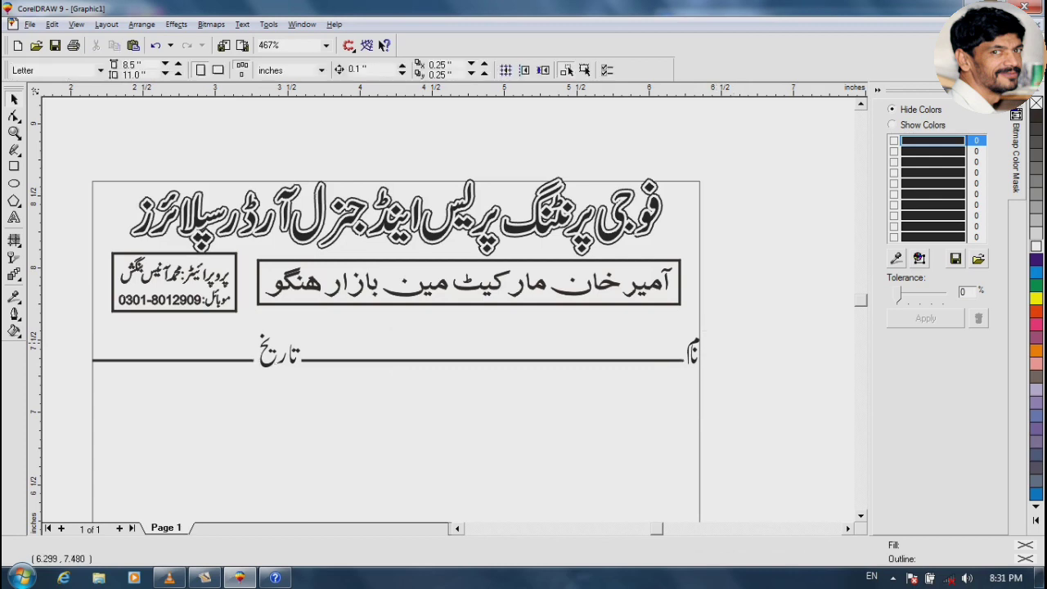
Align the name and date labels vertically on the rule
left_click(693, 350)
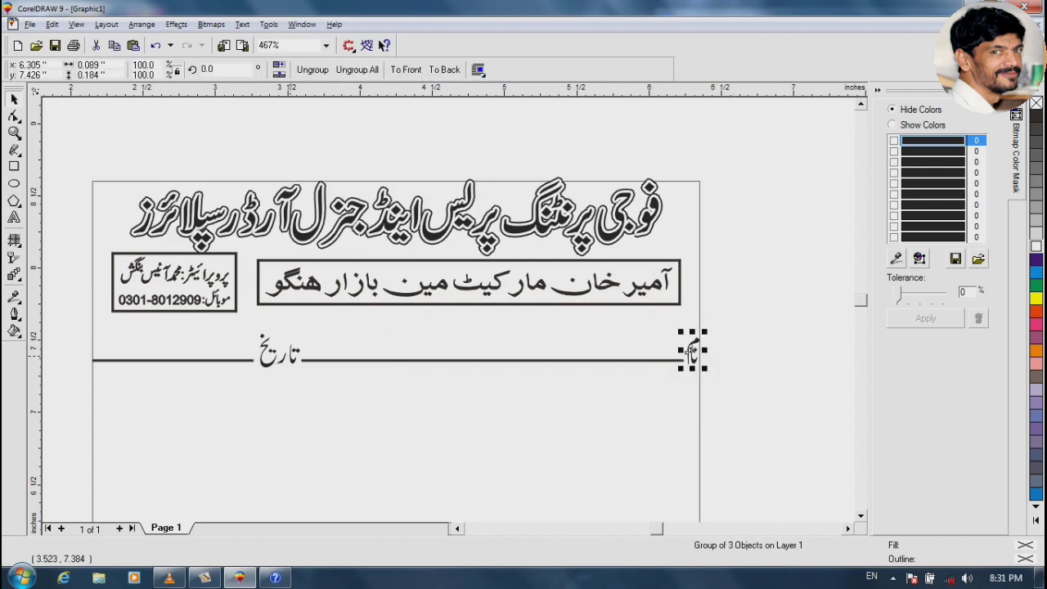
left_click(277, 352, "shift")
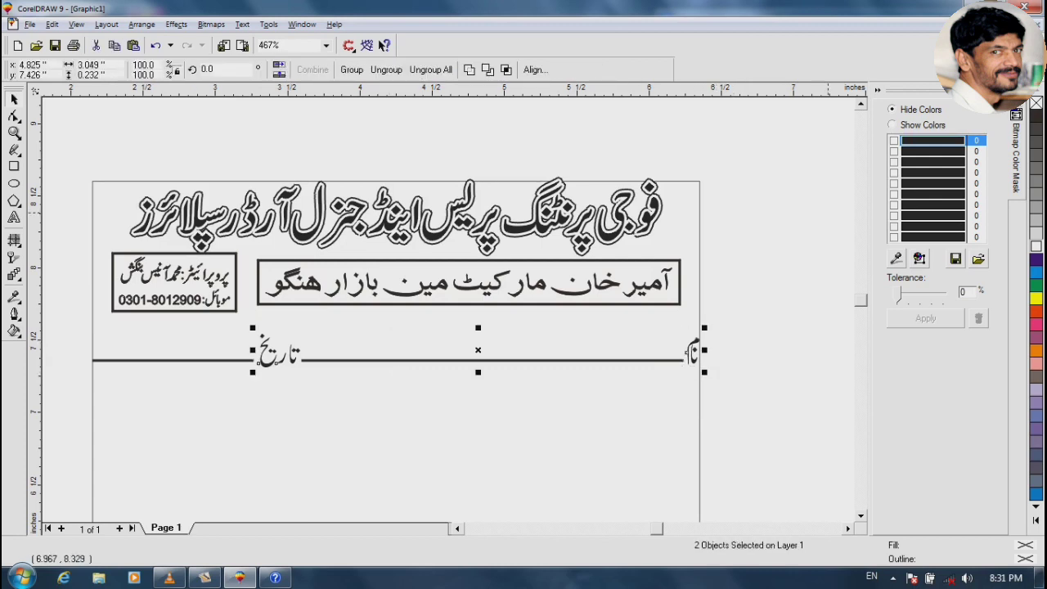
key("e")
key("Escape")
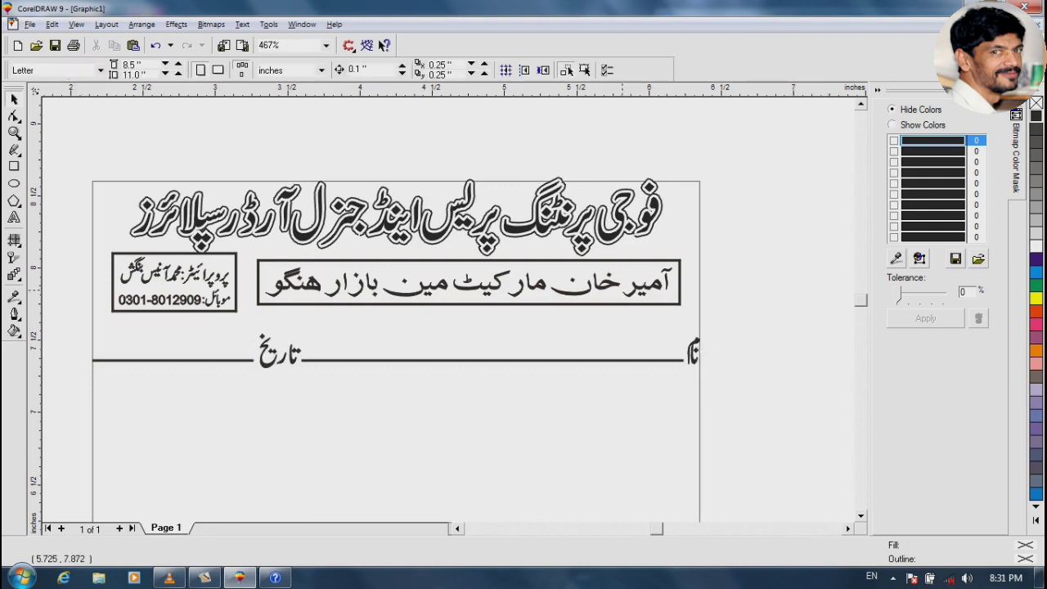
Group all seven header objects into one and check them in a full-screen preview
left_click_drag(80, 167, 711, 380)
key("ctrl+g")
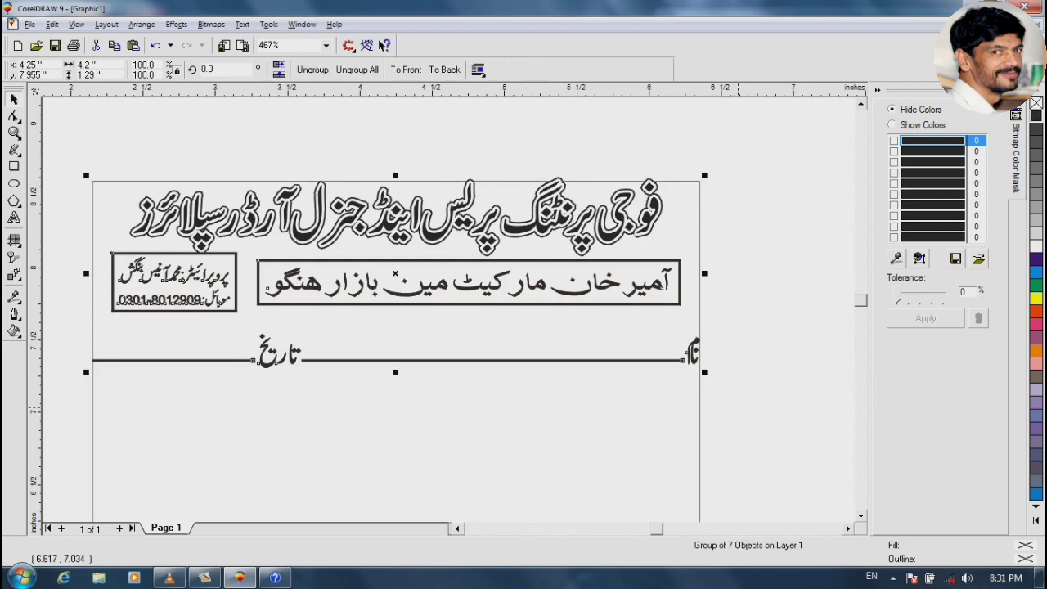
scroll(449, 350, "up", 1)
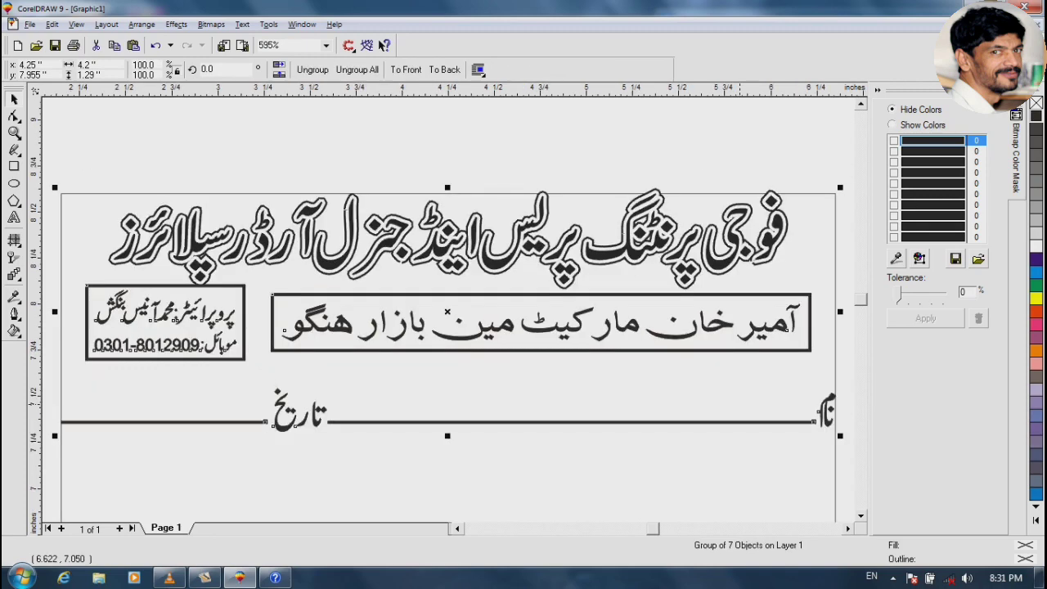
key("F9")
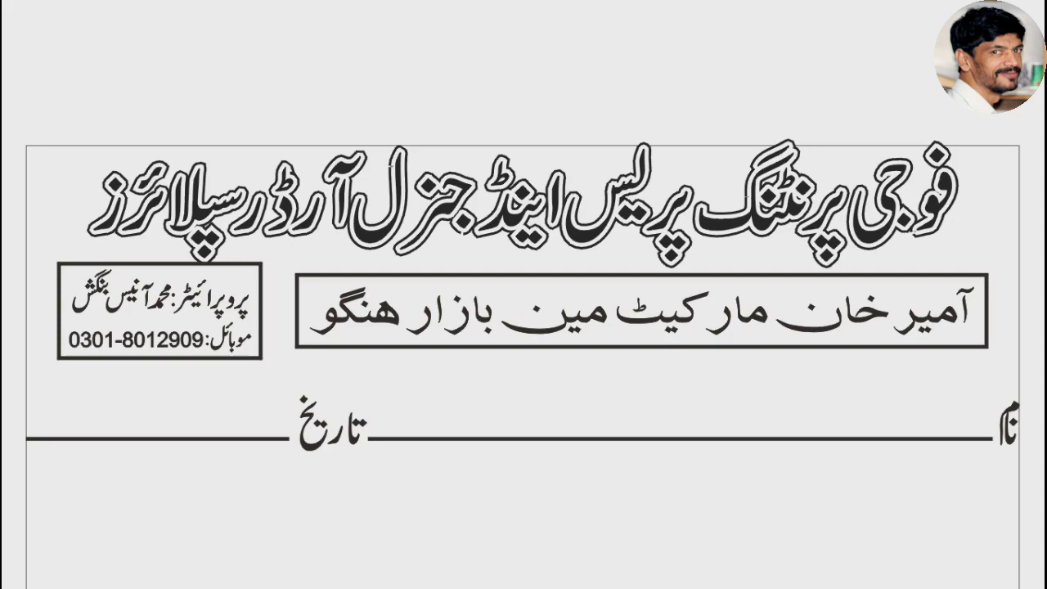
key("Escape")
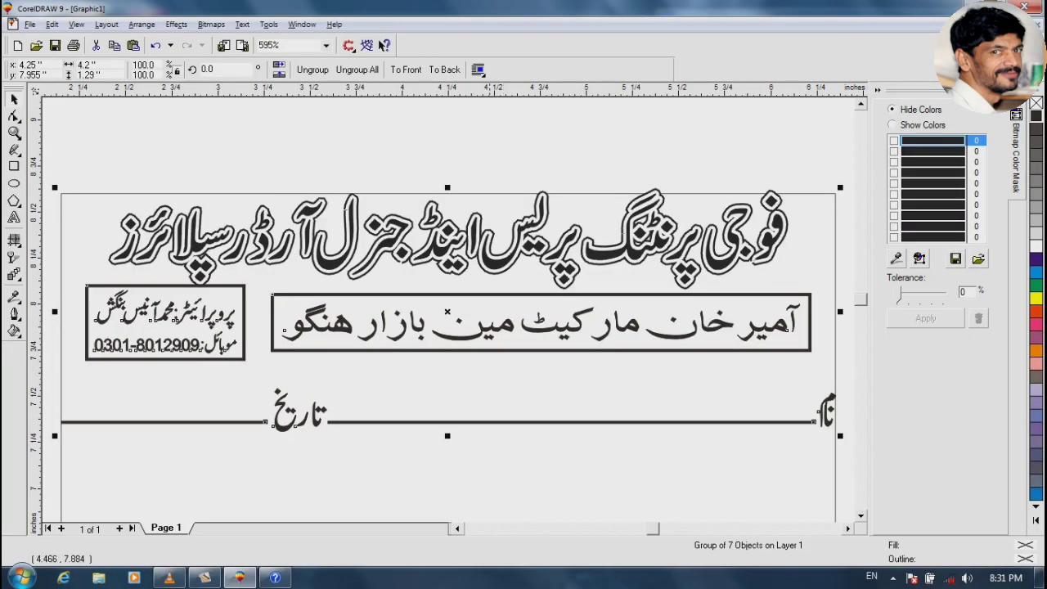
key("Escape")
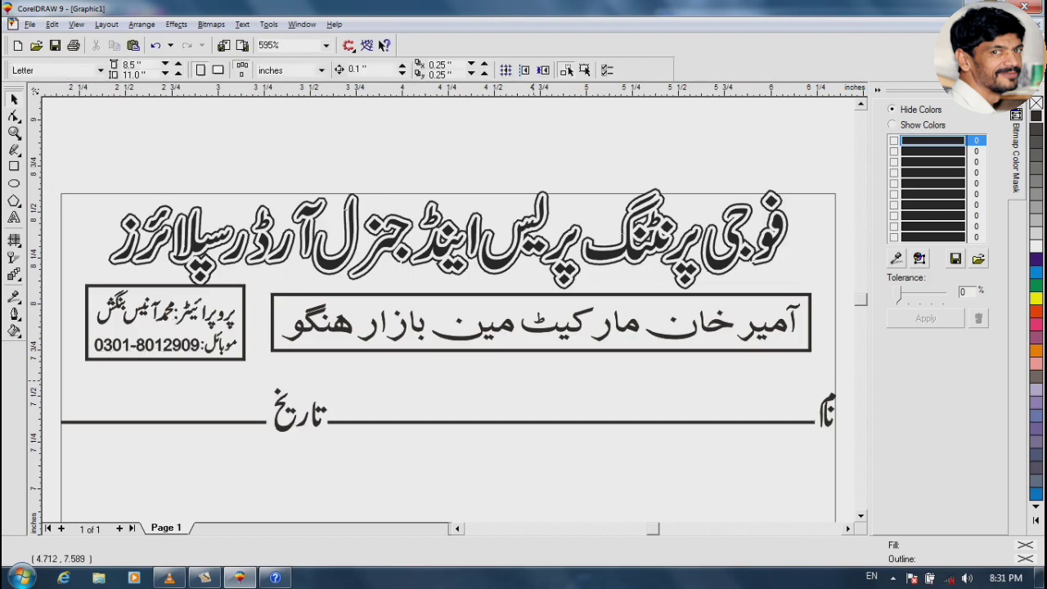
key("F3")
key("F3")
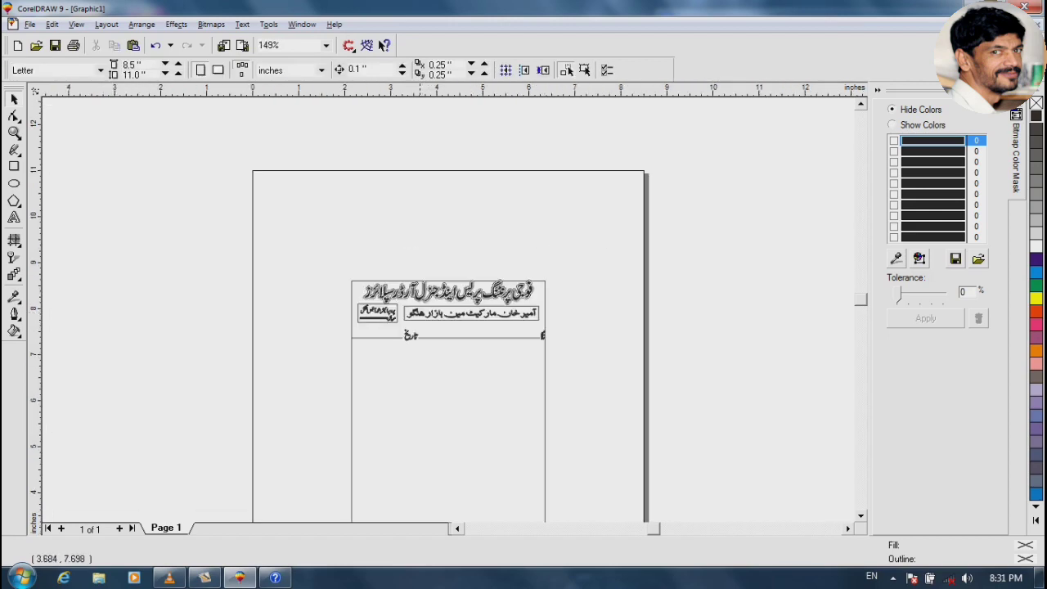
key("F3")
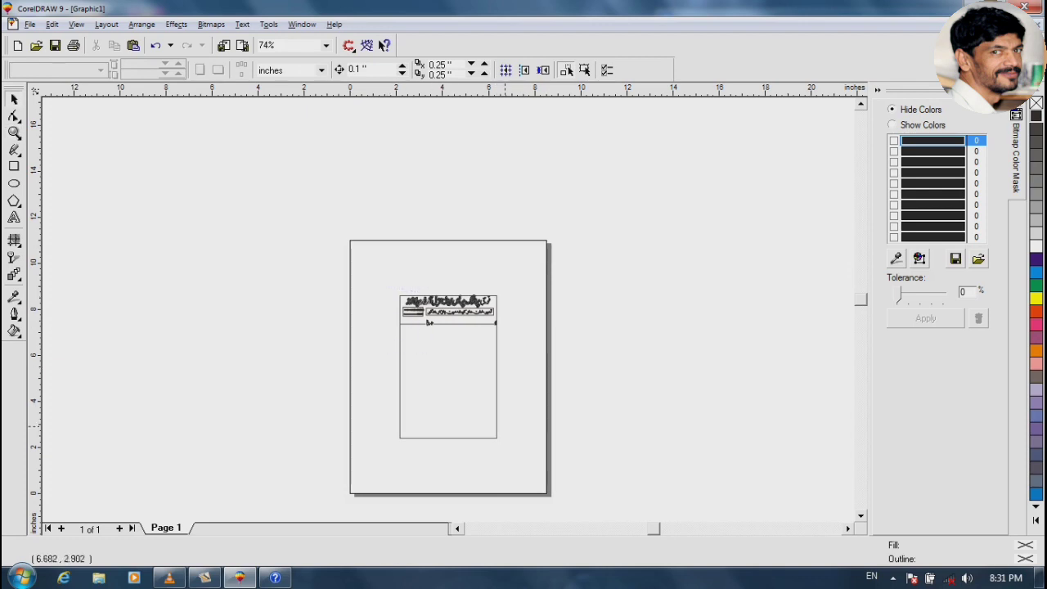
left_click_drag(505, 426, 513, 449)
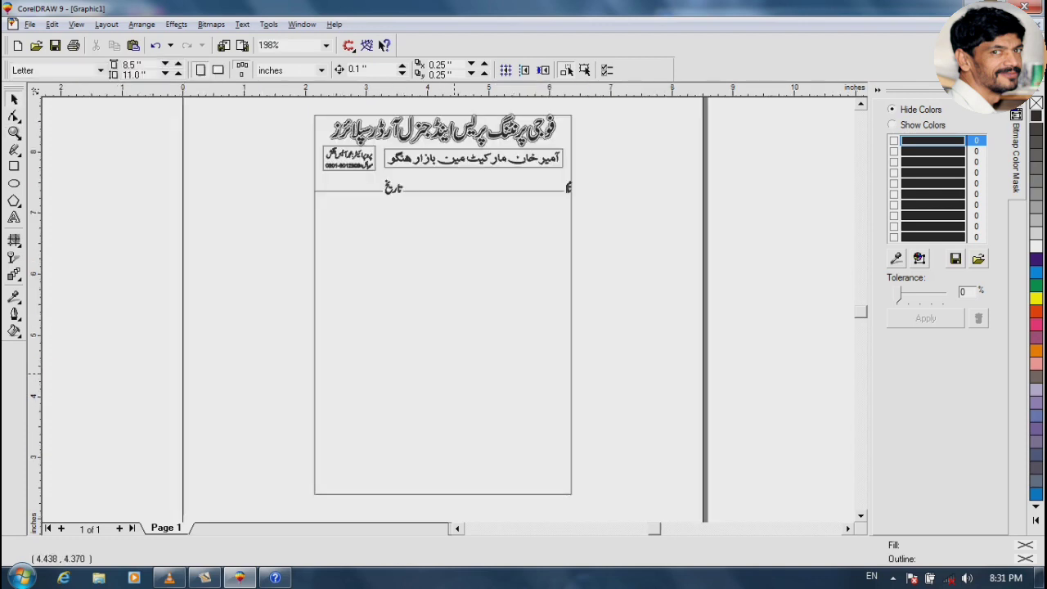
key("F6")
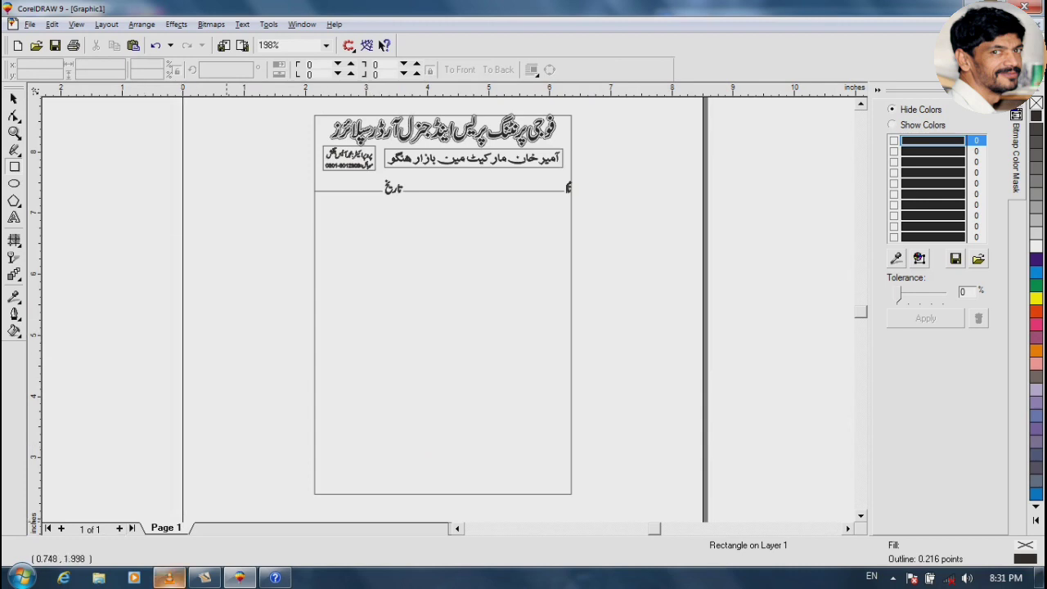
left_click(168, 490)
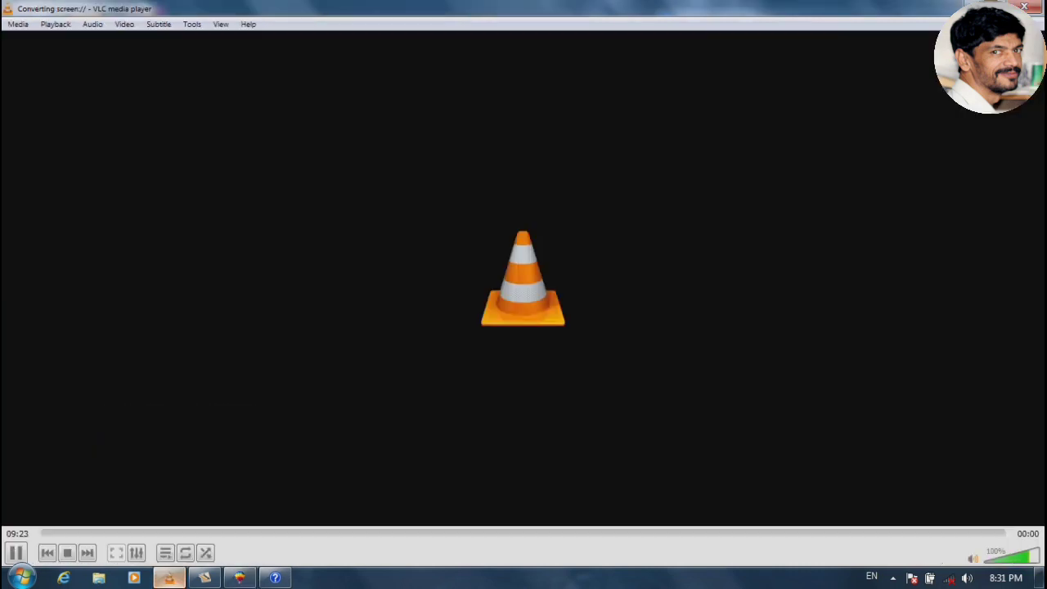
left_click(169, 578)
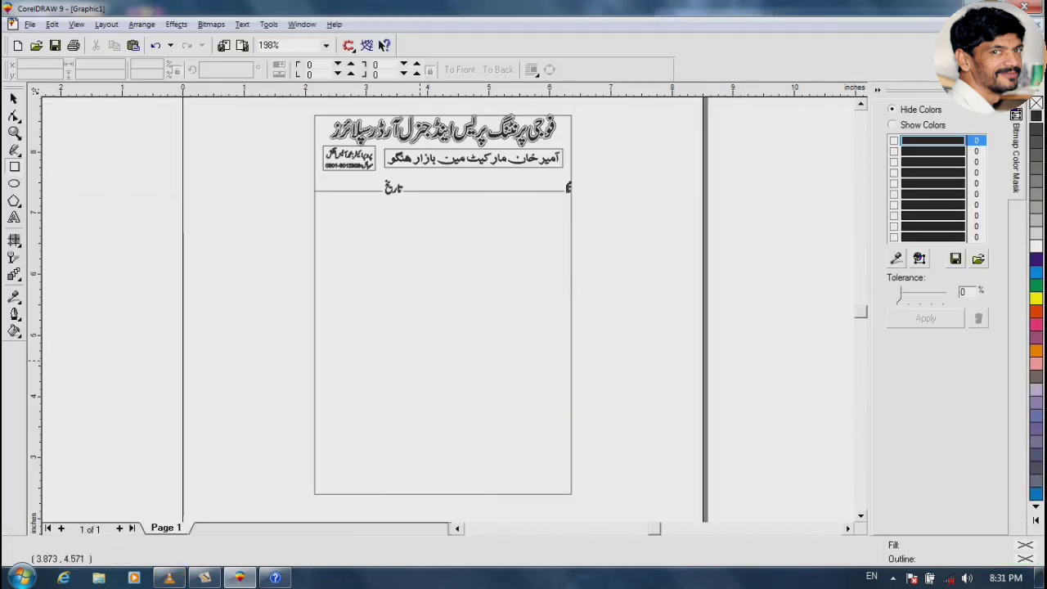
key("space")
left_click_drag(278, 240, 696, 94)
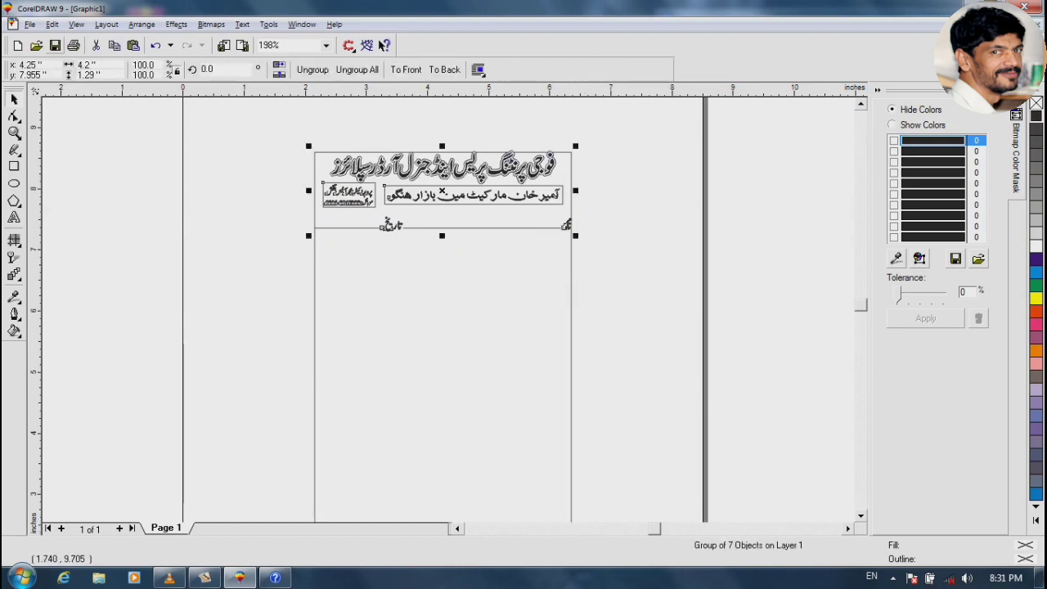
Save the drawing as PAID.cdr in the Local Disk (D:) folder
left_click(55, 46)
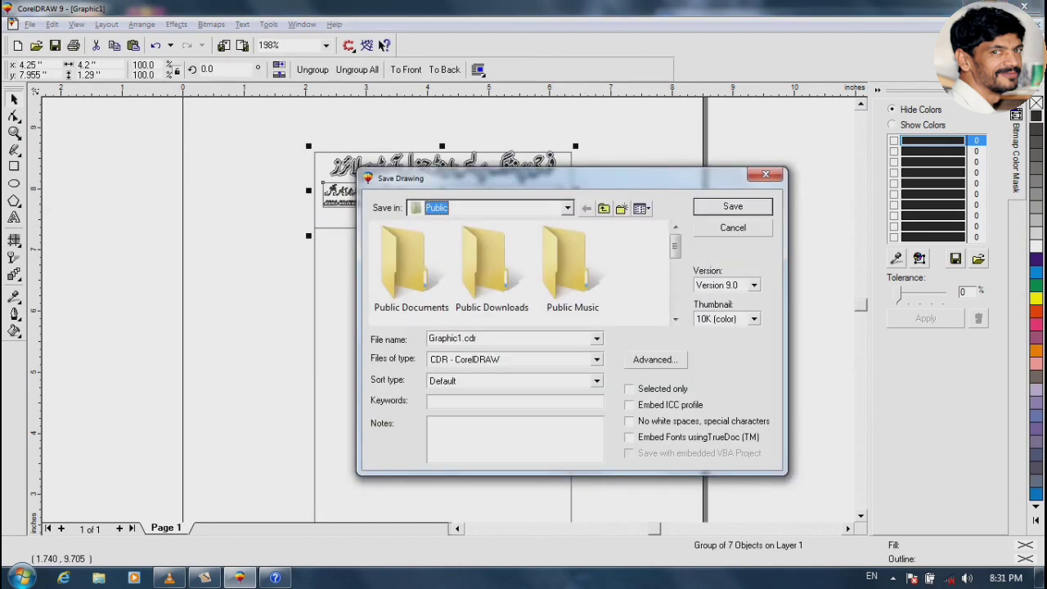
left_click(567, 208)
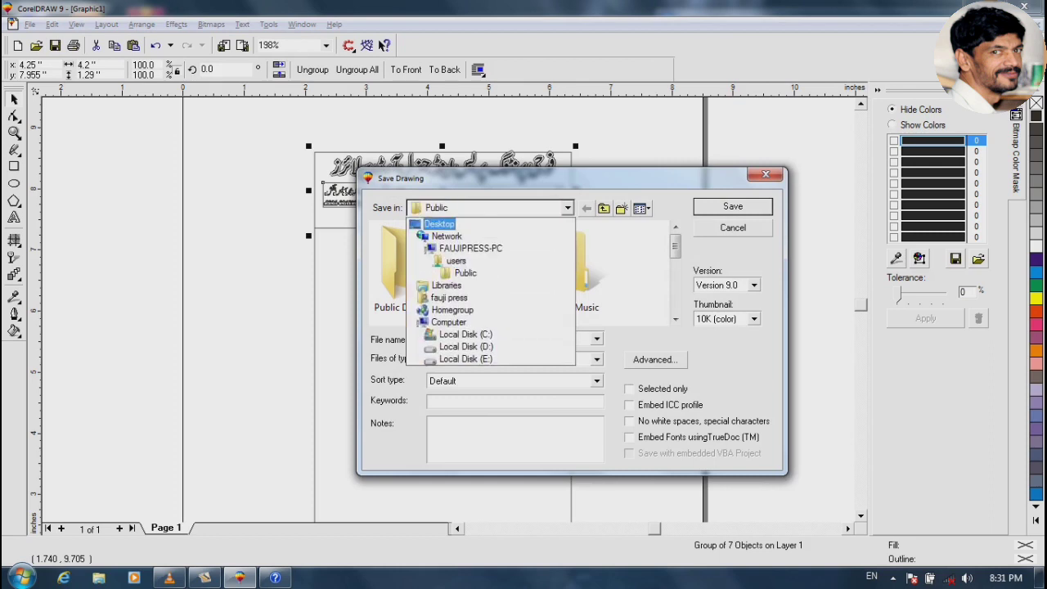
left_click(439, 224)
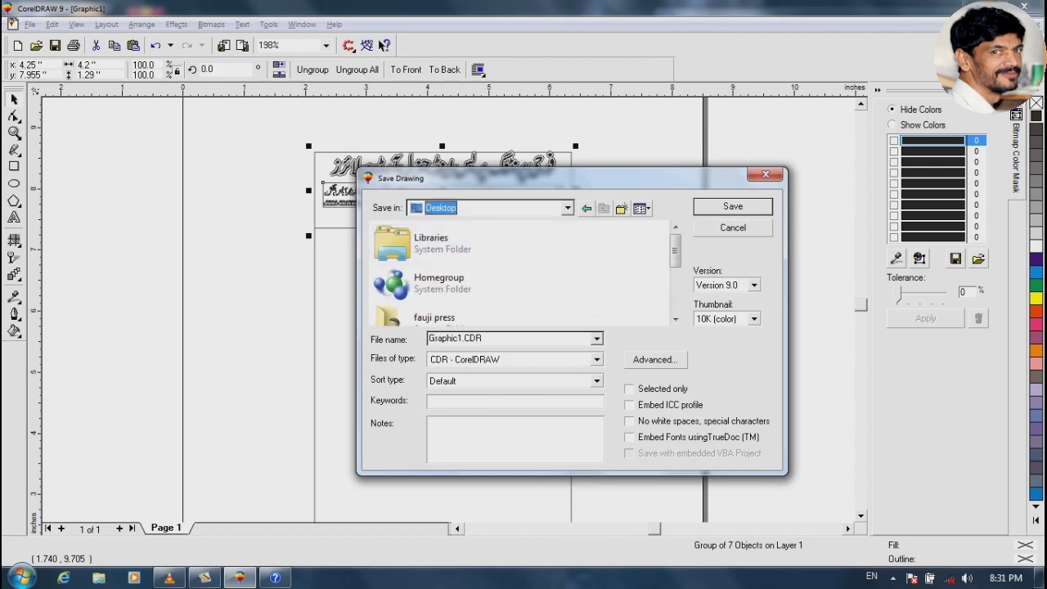
double_click(455, 338)
left_click(567, 208)
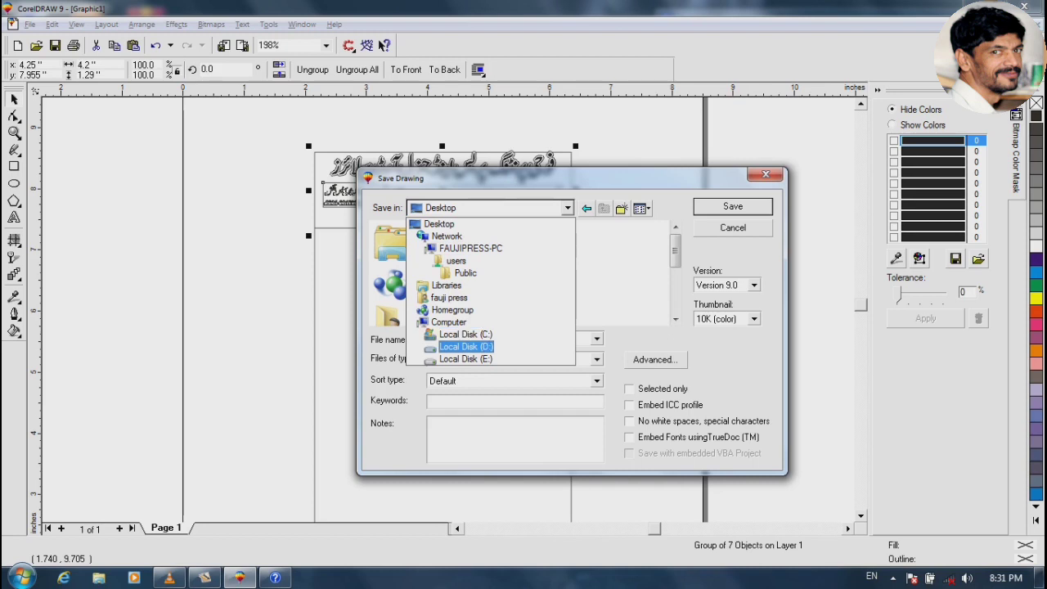
left_click(465, 358)
left_click(567, 208)
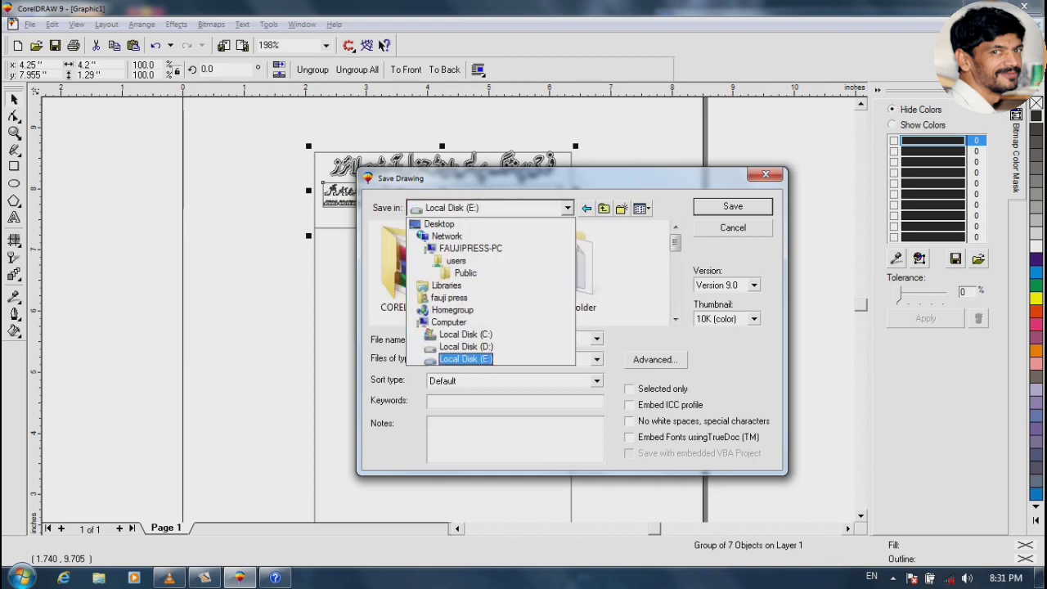
left_click(466, 346)
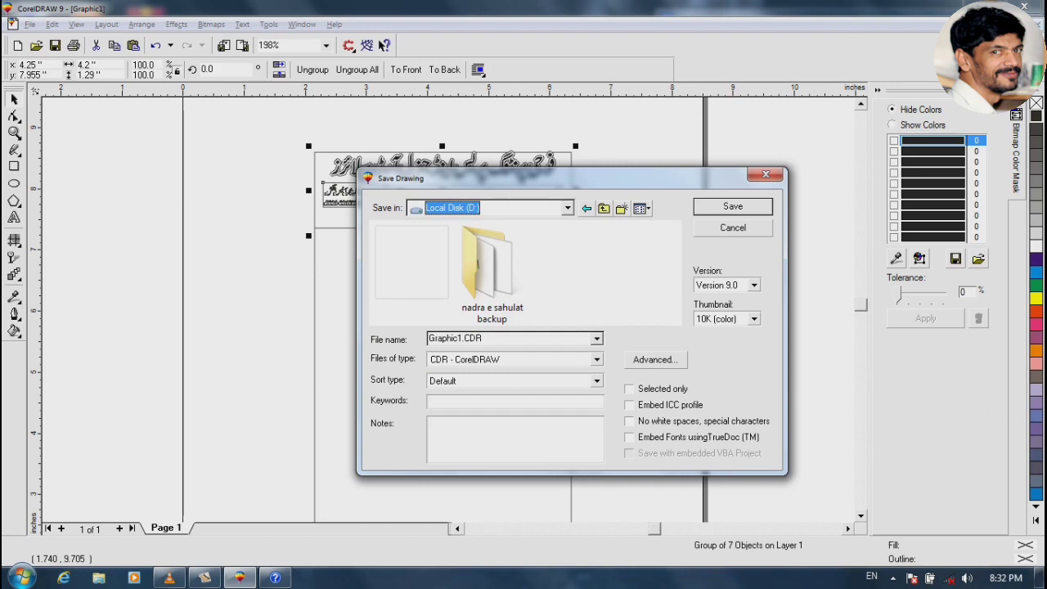
type("P")
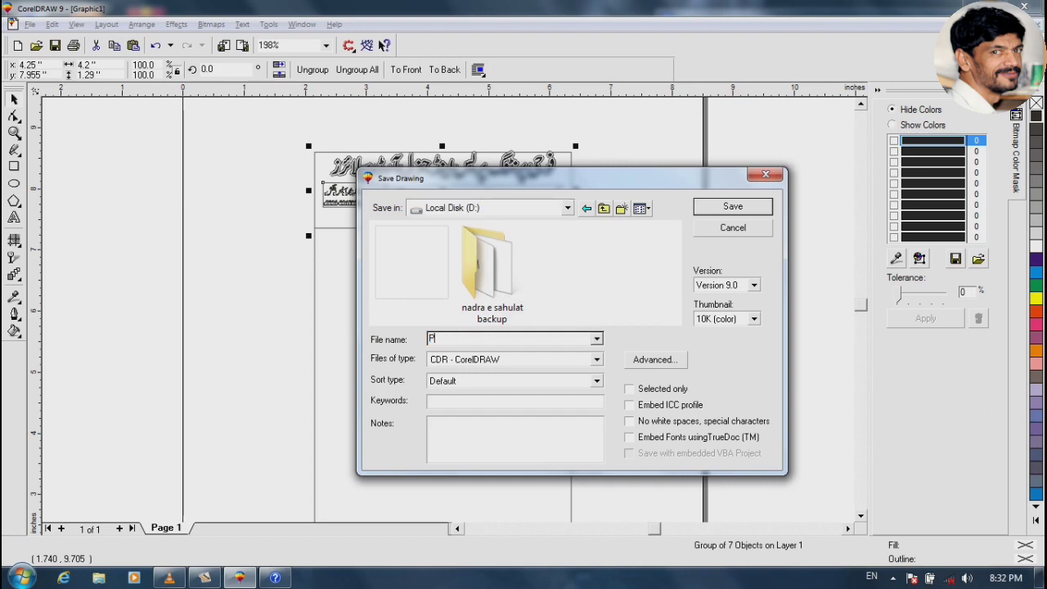
type("AID")
key("Return")
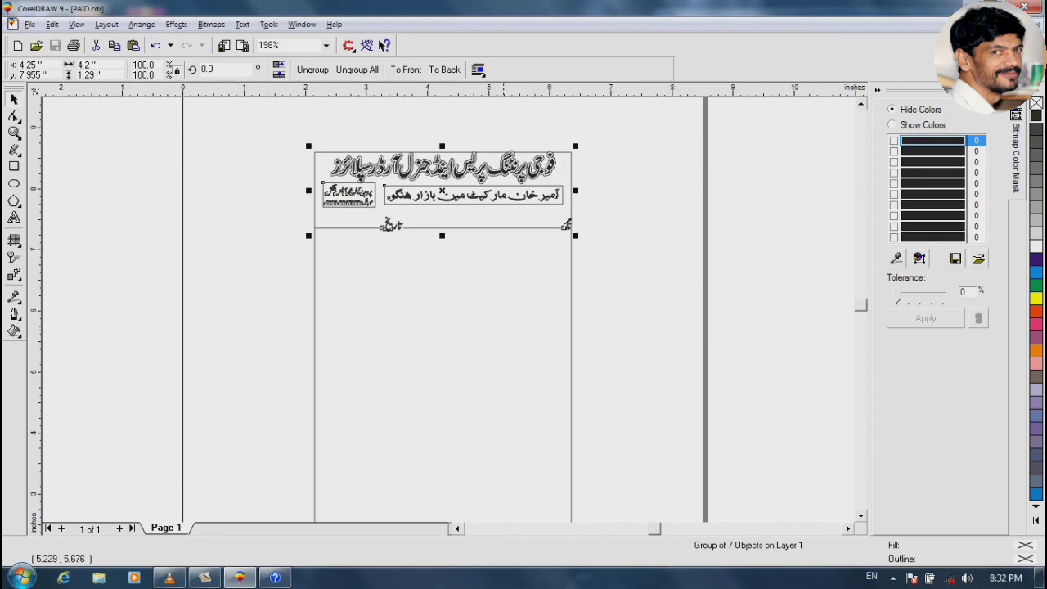
Zoom to the grouped header and check it in full-screen preview
key("shift+F2")
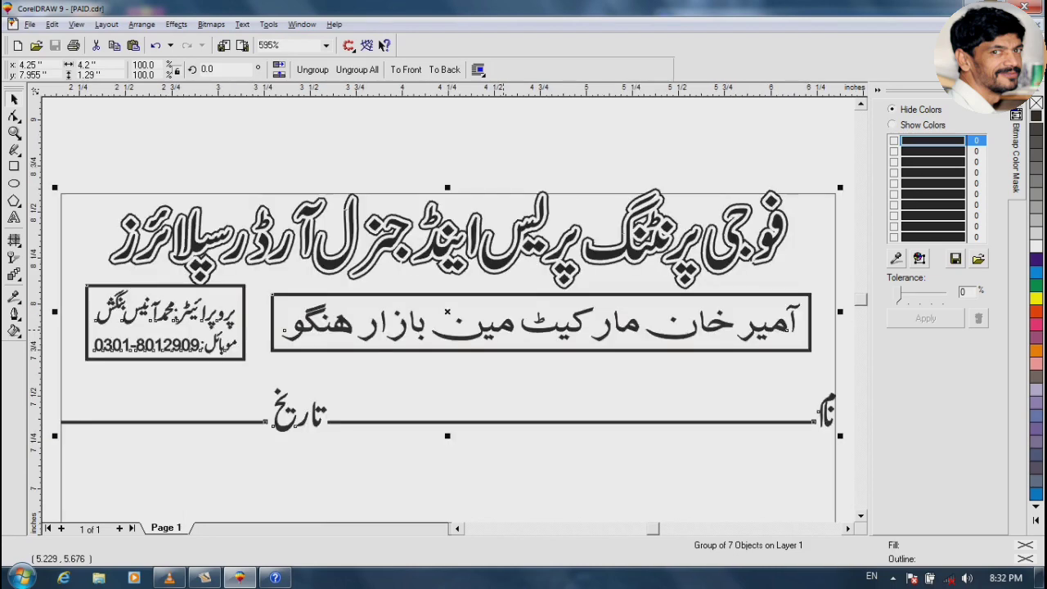
key("F9")
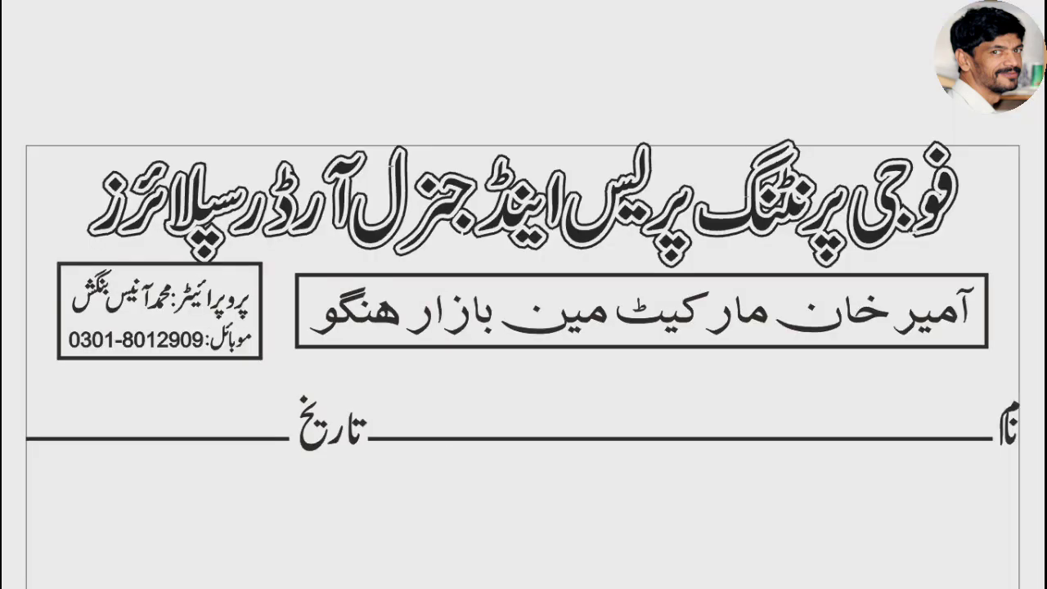
key("Escape")
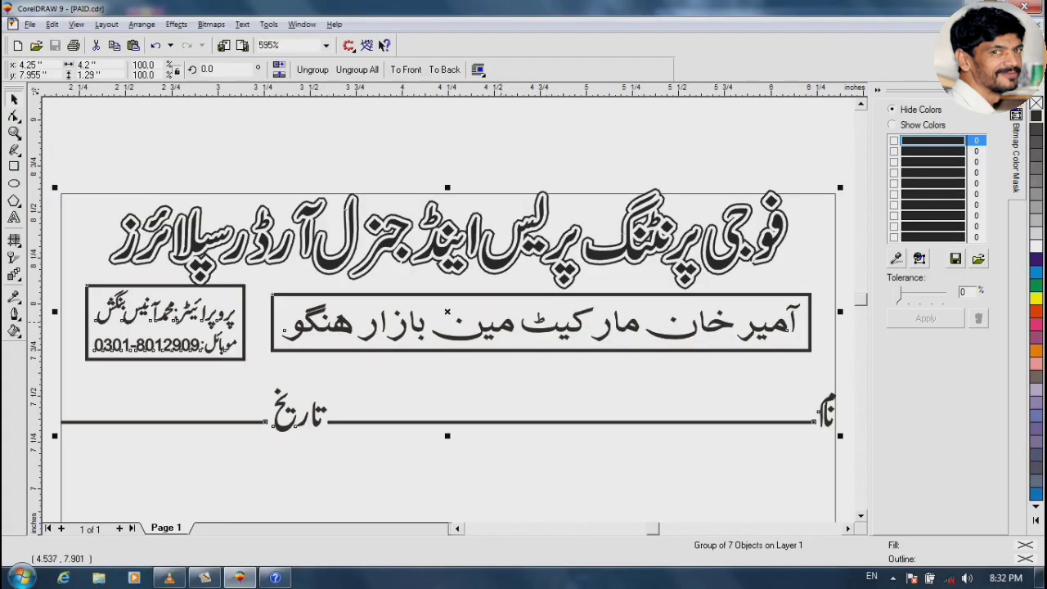